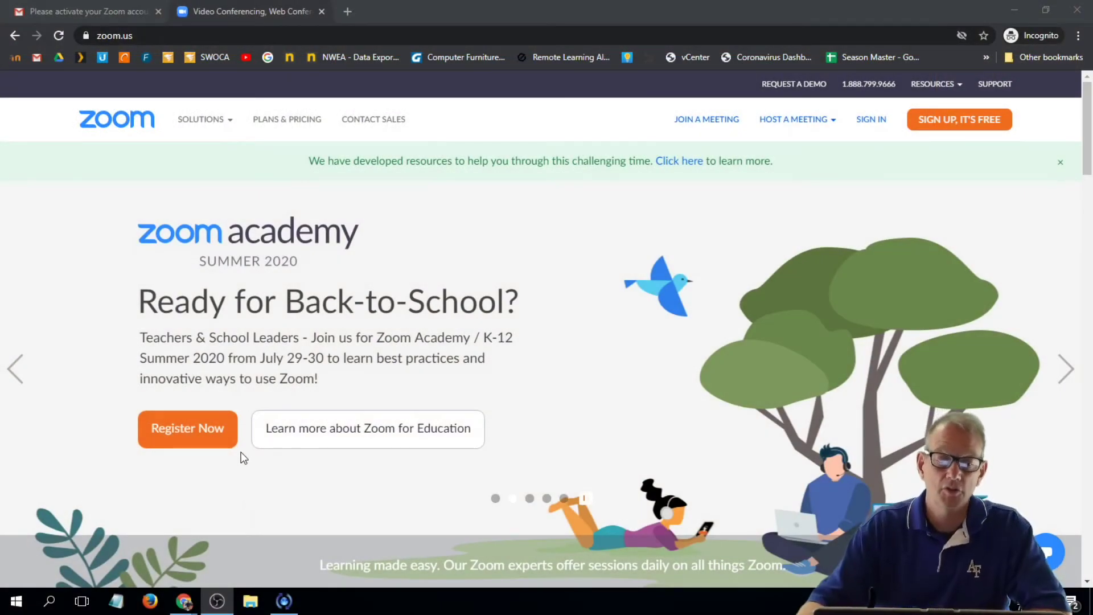
- Start signing up for a free Zoom account from the zoom.us home page
left_click(967, 119)
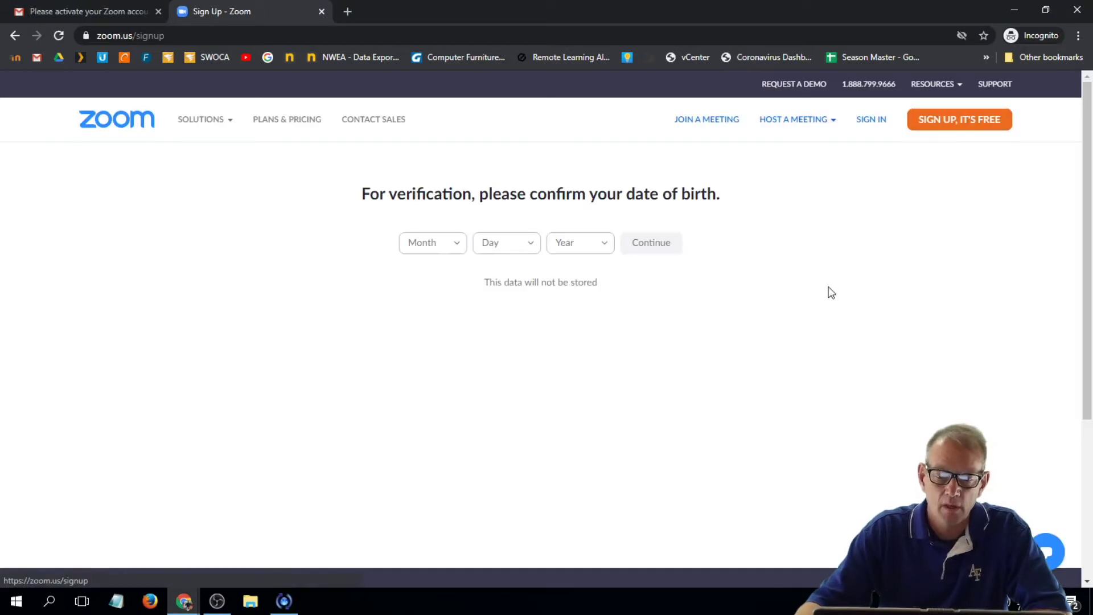
- Confirm the date of birth by choosing the birth month, day and year
left_click(455, 244)
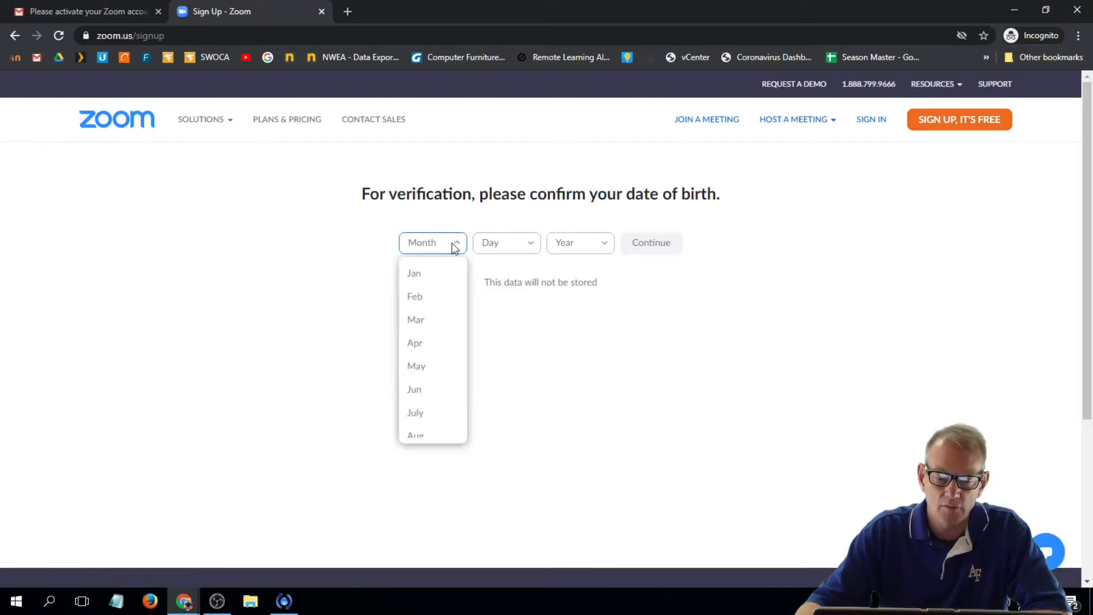
left_click(427, 275)
left_click(499, 242)
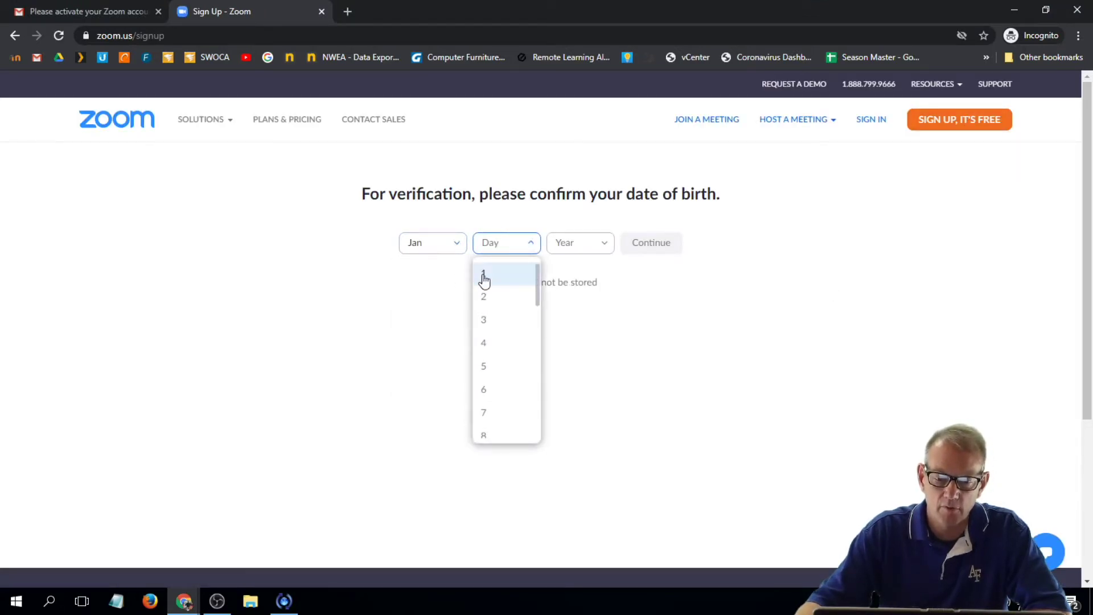
left_click(484, 278)
left_click(600, 246)
scroll(586, 342, "down", 3)
scroll(587, 359, "down", 13)
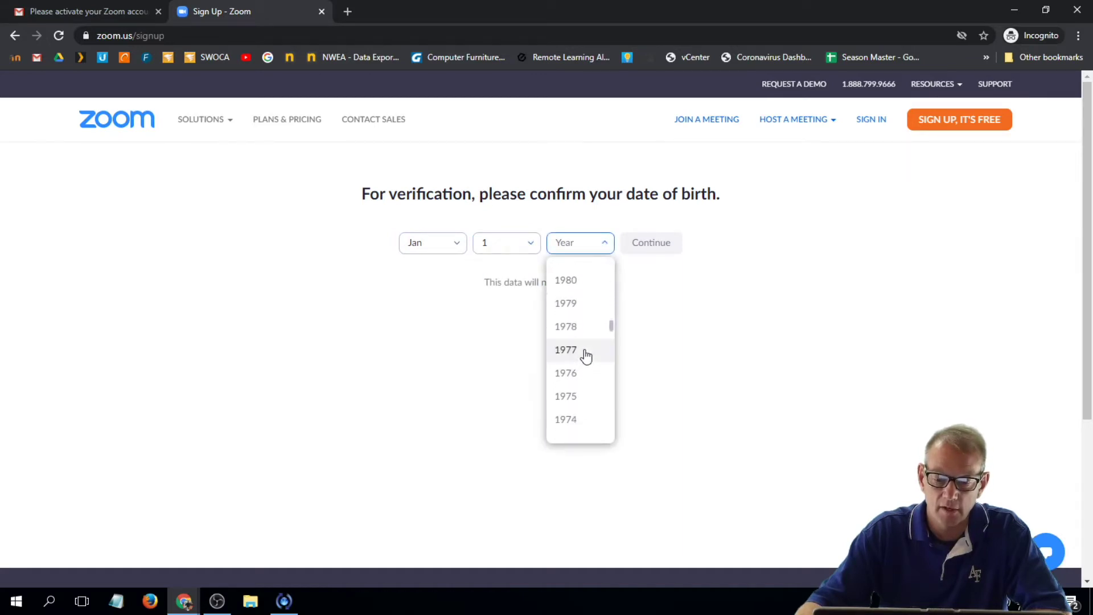
left_click(596, 342)
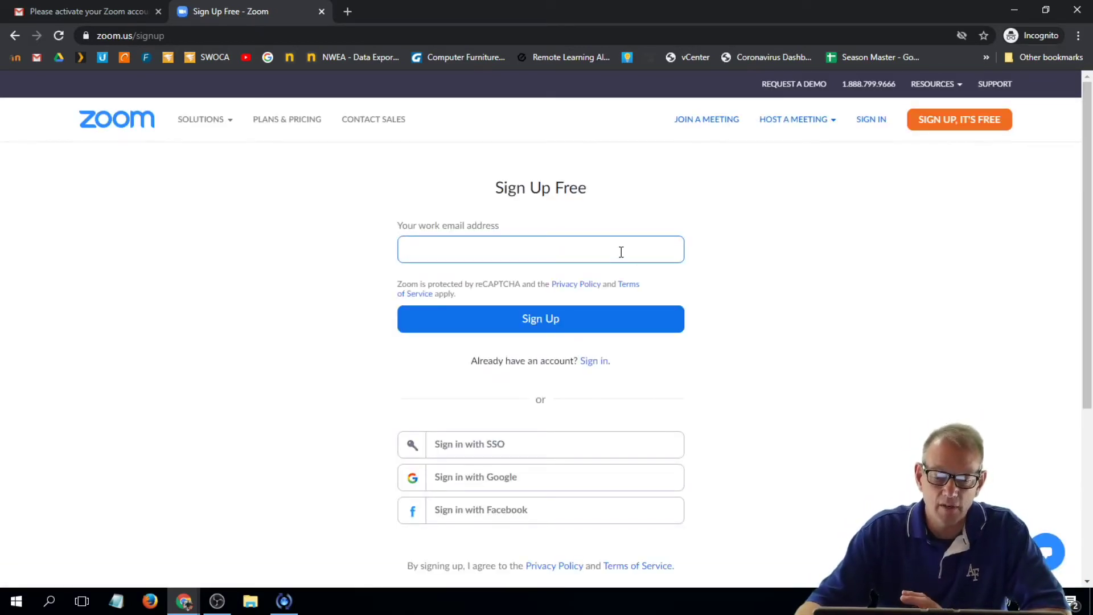
- Submit the Zoom sign-up with the work email address and switch to the mailbox
left_click(439, 252)
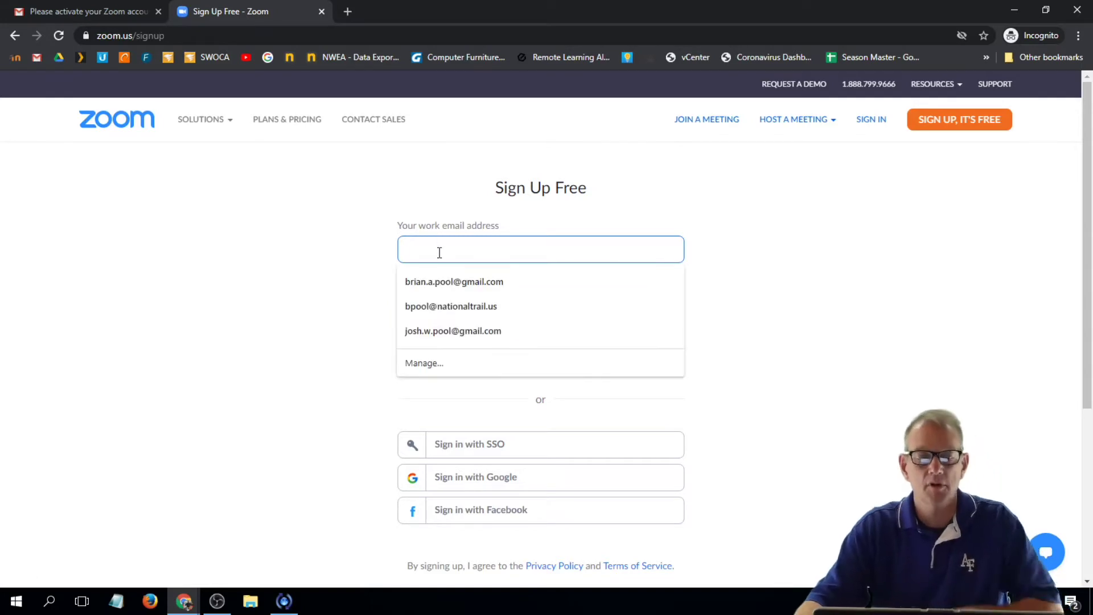
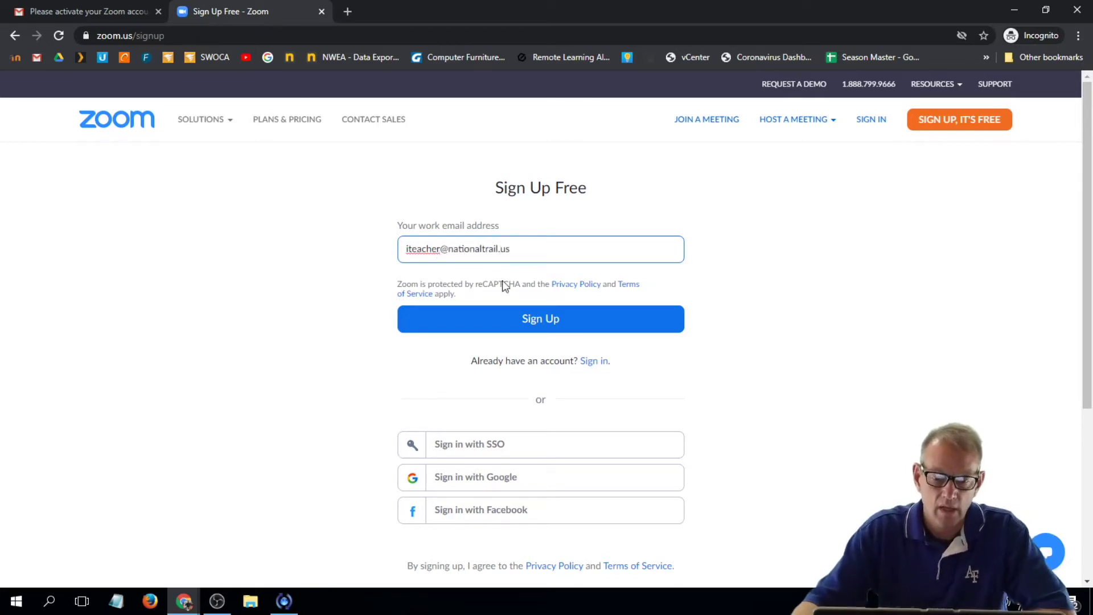
left_click(517, 320)
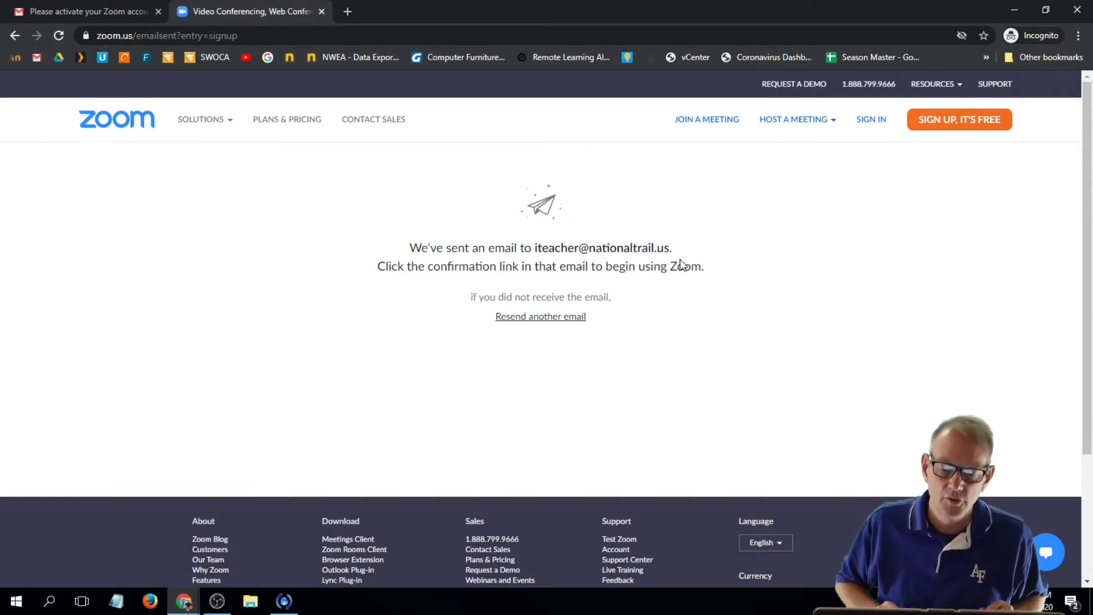
left_click(32, 10)
- Open the 'Please activate your Zoom account' email in Gmail and follow its Activate Account link
left_click(49, 226)
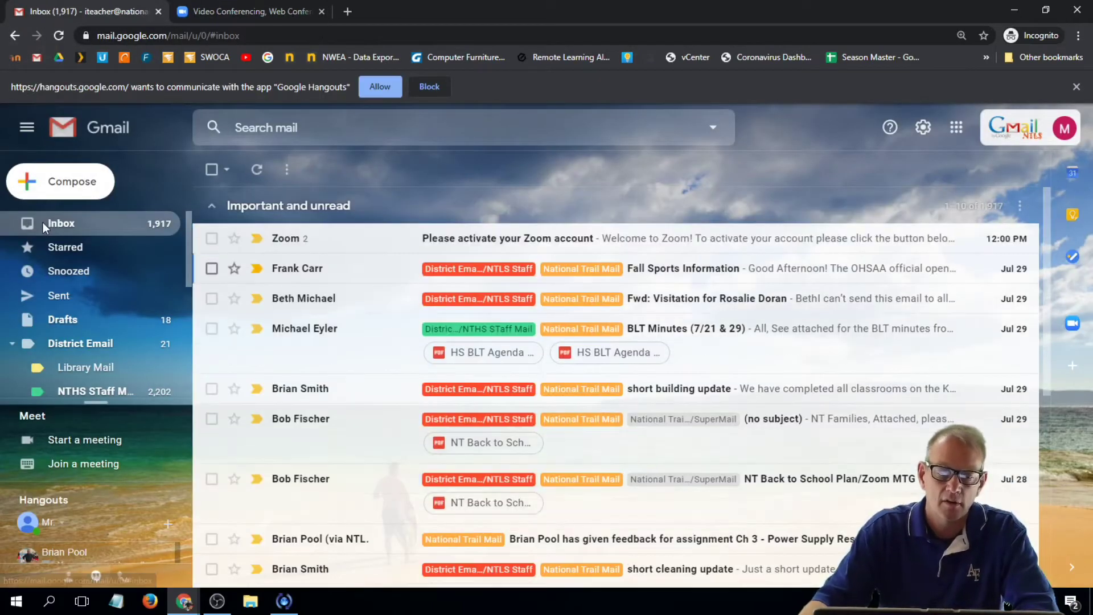
left_click(580, 249)
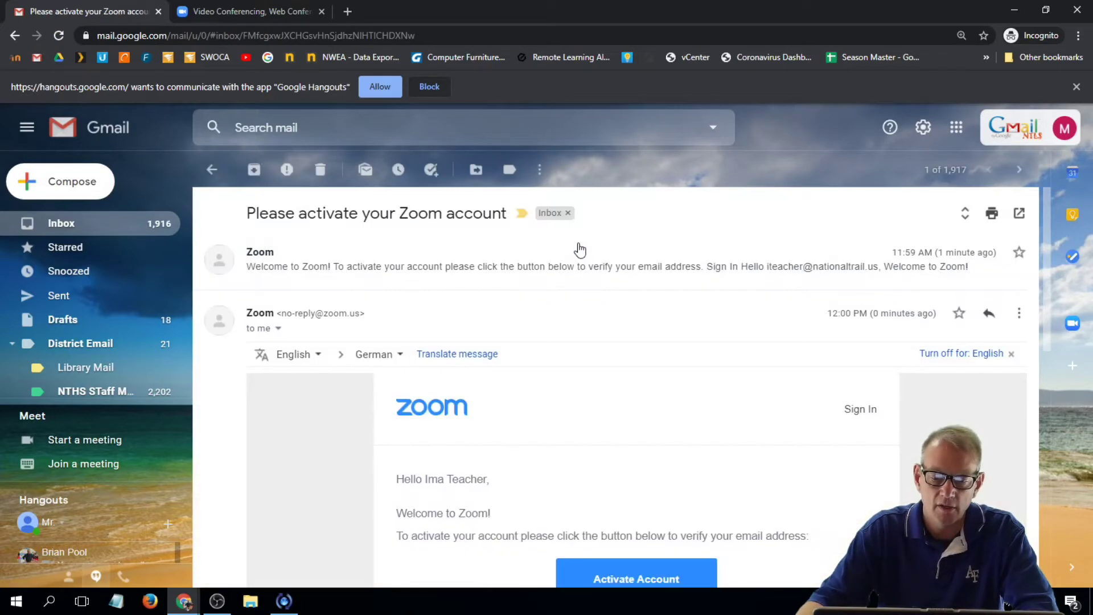
scroll(632, 339, "down", 3)
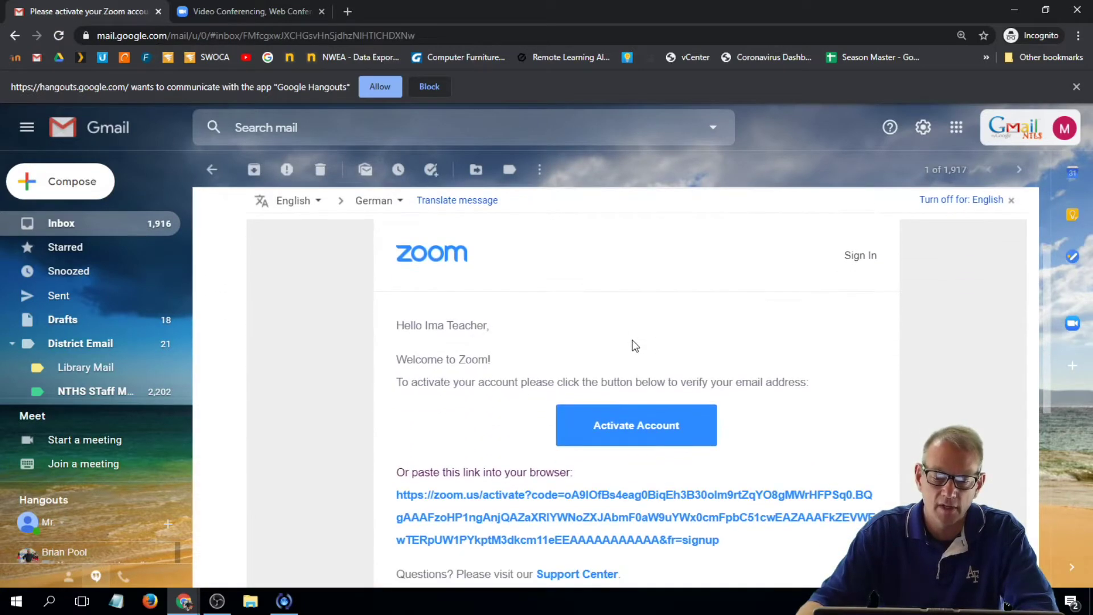
left_click(611, 420)
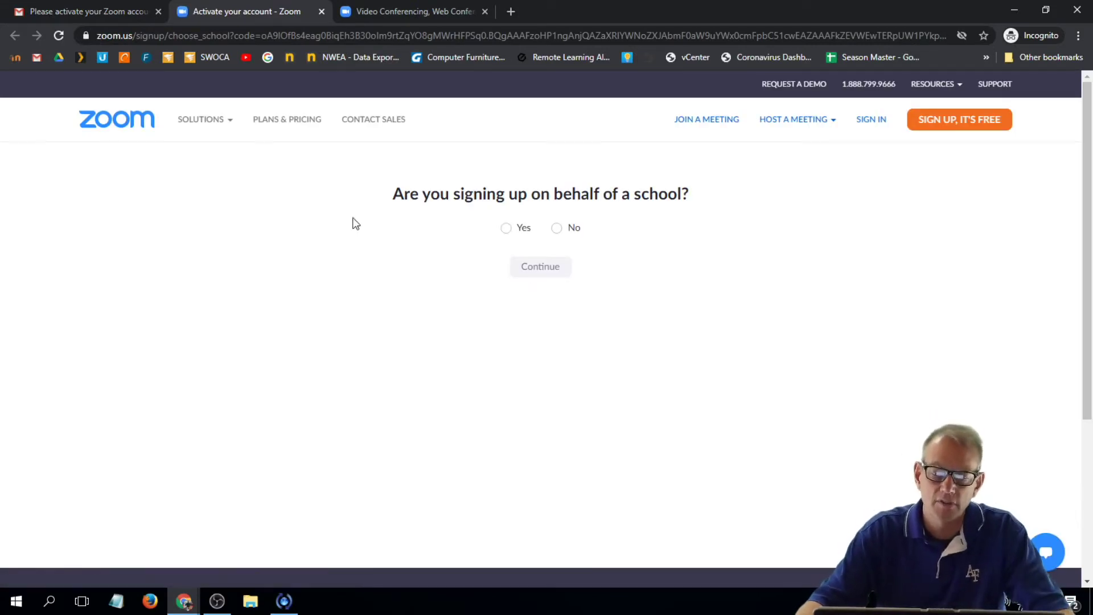
- Answer Yes to signing up for a school and enter the teacher's first and last name
left_click(505, 231)
left_click(544, 268)
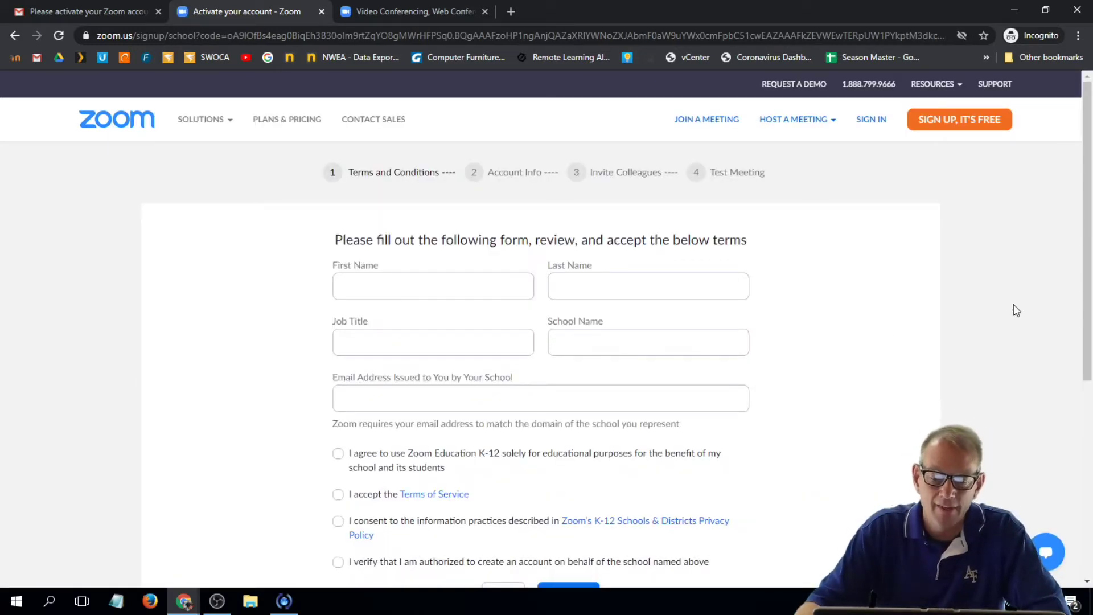
left_click(416, 294)
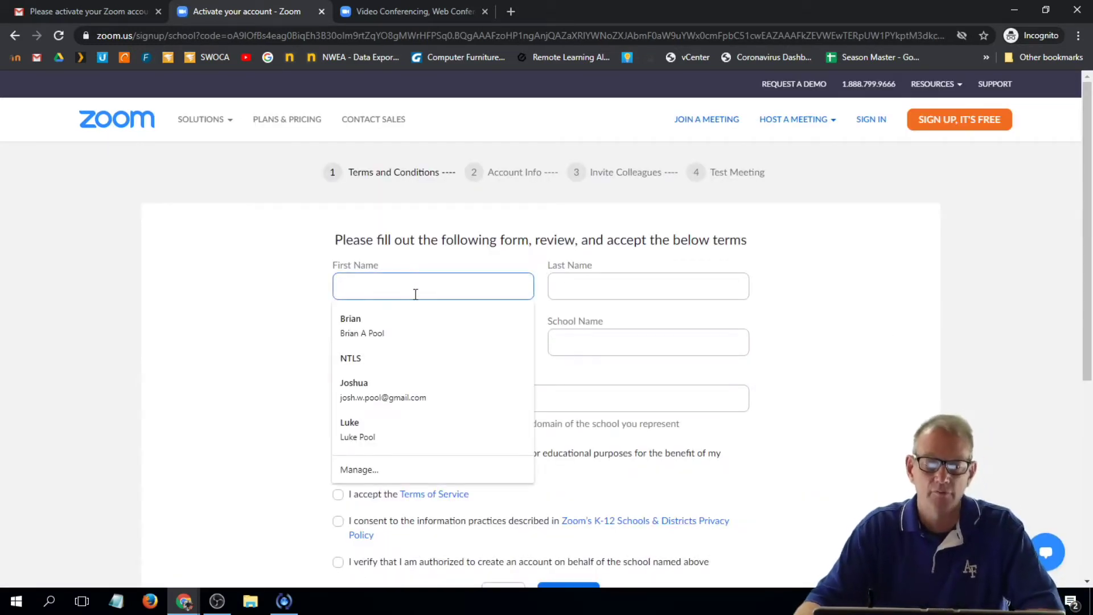
type("Ima")
key("Tab")
type("Tea")
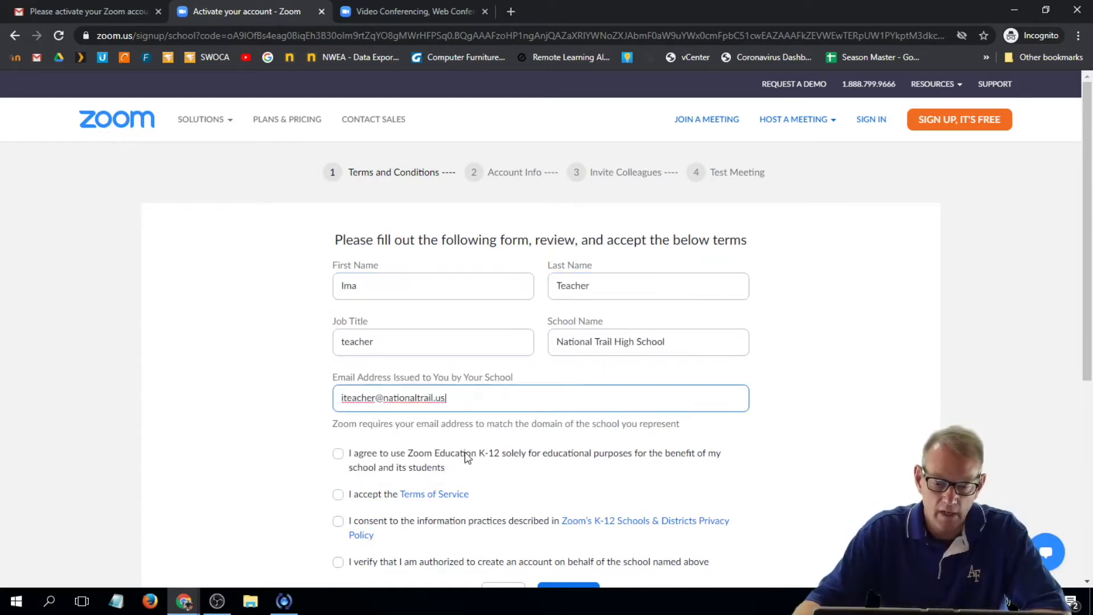
- Accept all four school terms and consents, then submit the school sign-up form
left_click(465, 452)
left_click(391, 493)
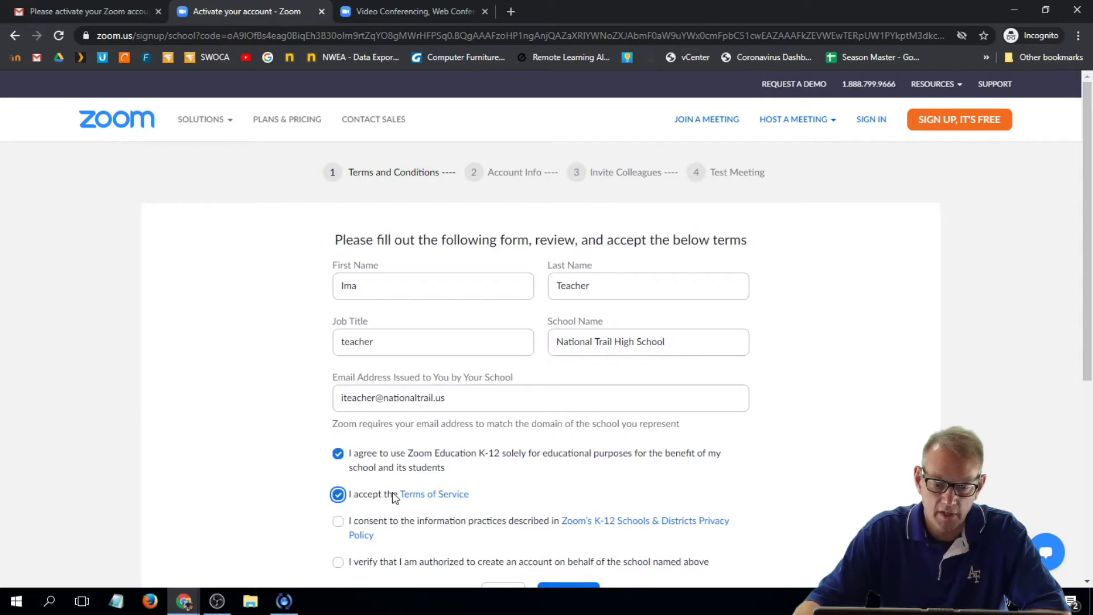
left_click(379, 527)
left_click(368, 561)
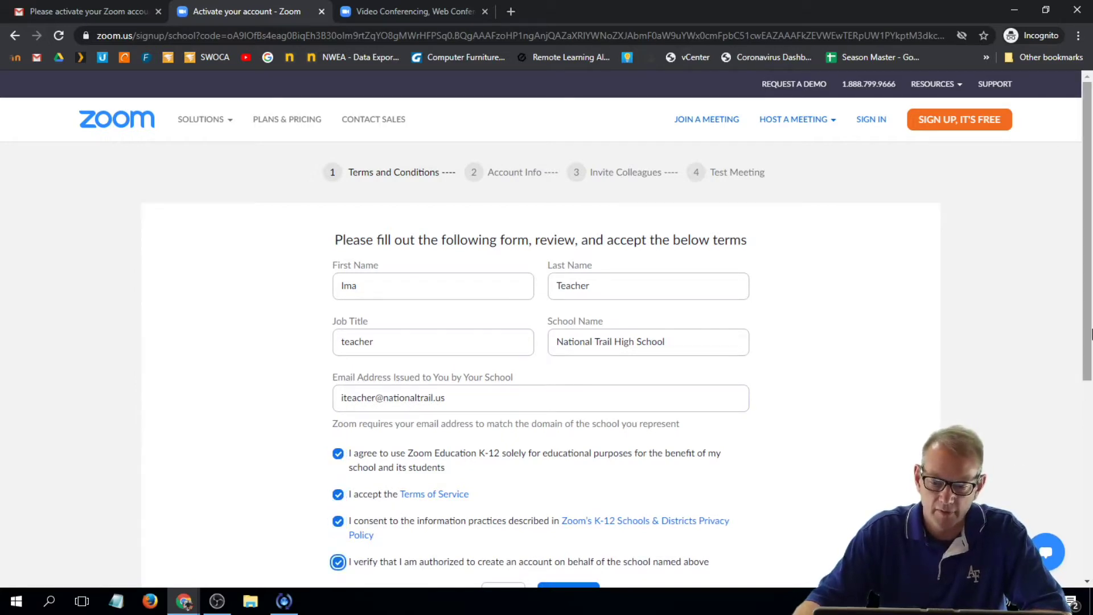
scroll(534, 427, "down", 3)
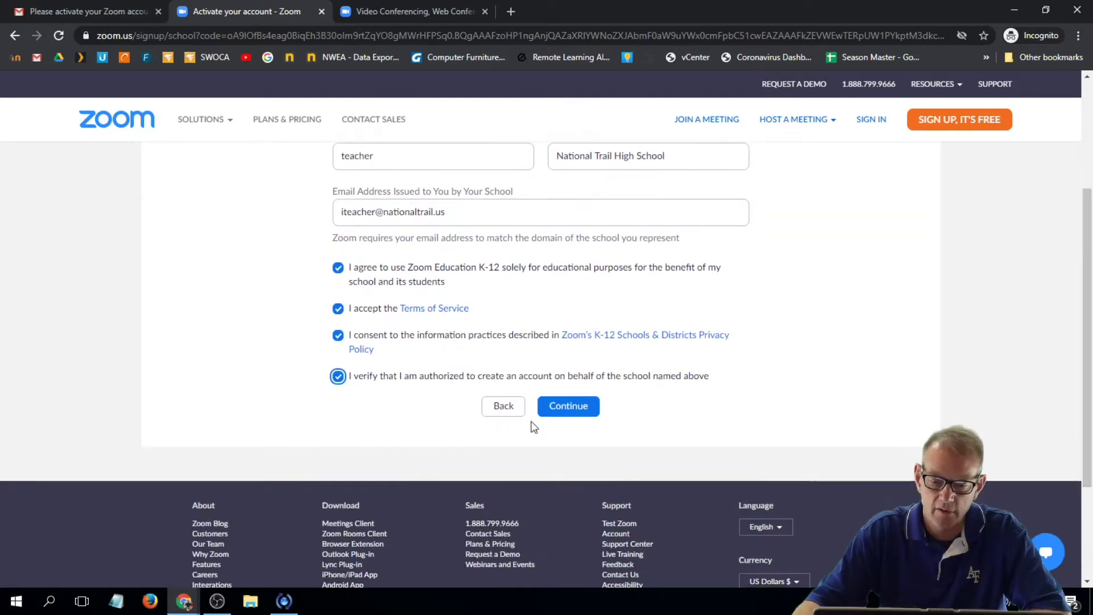
left_click(558, 411)
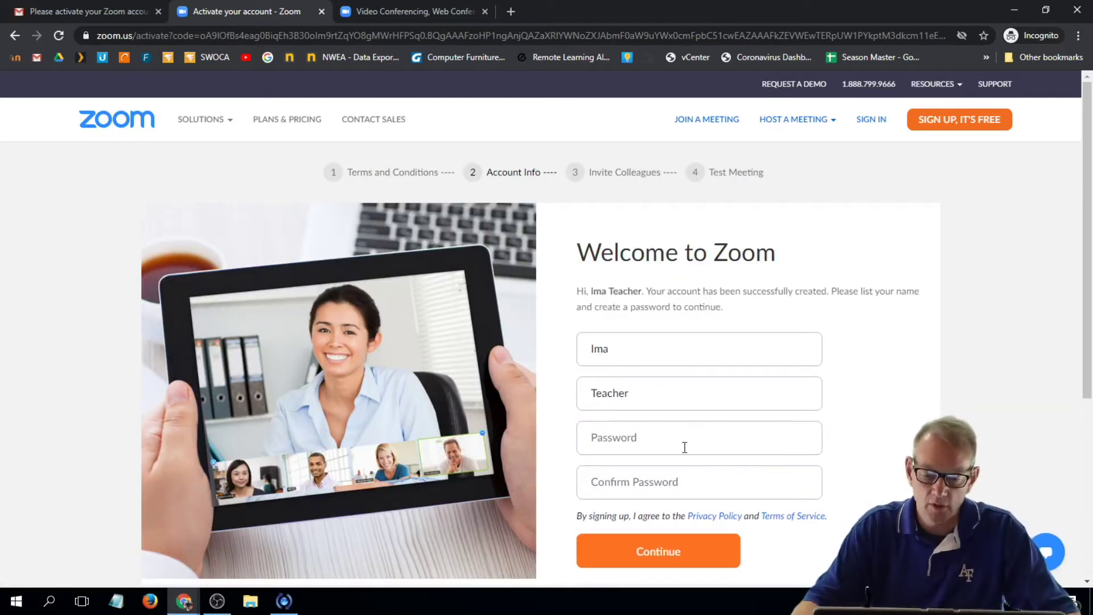
- Enter a password for the new Zoom account
scroll(911, 402, "down", 3)
scroll(911, 402, "up", 2)
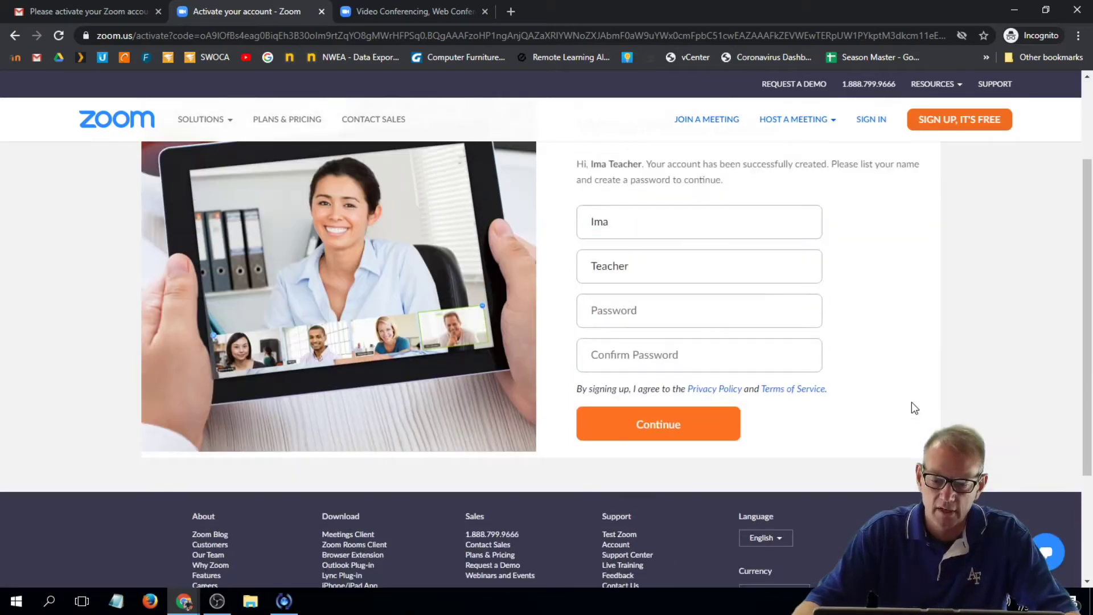
left_click(596, 354)
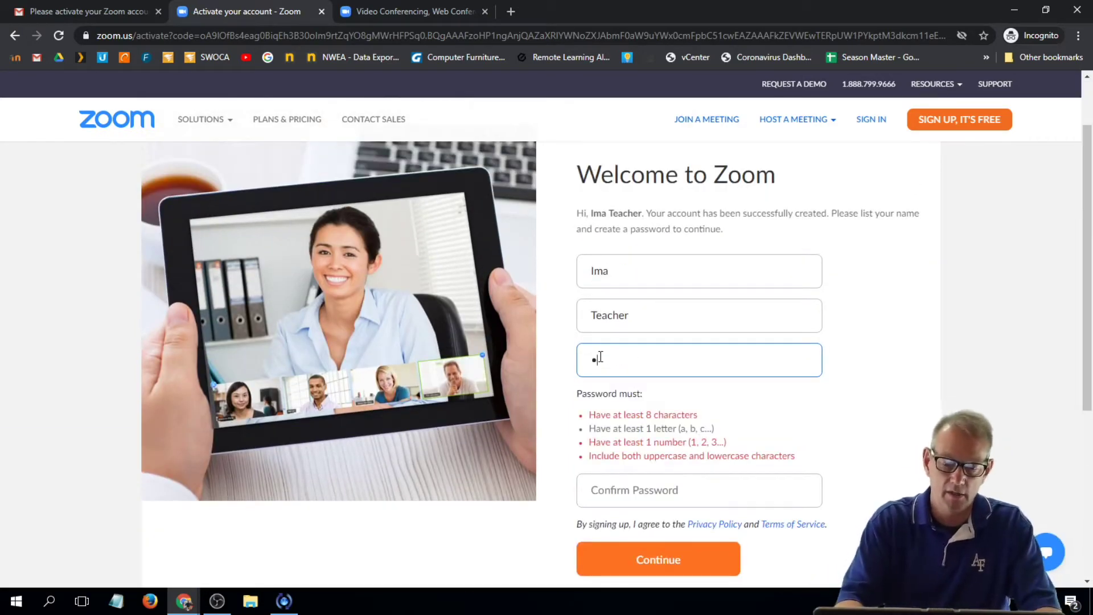
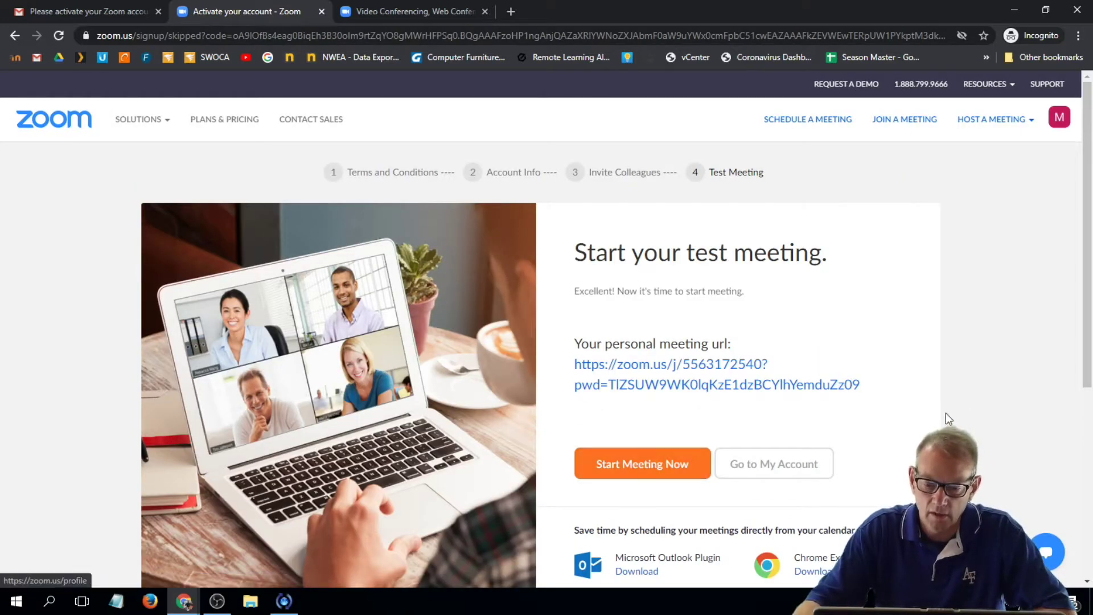
- Go to My Account, open the Meetings page, and start scheduling a new meeting
left_click(763, 463)
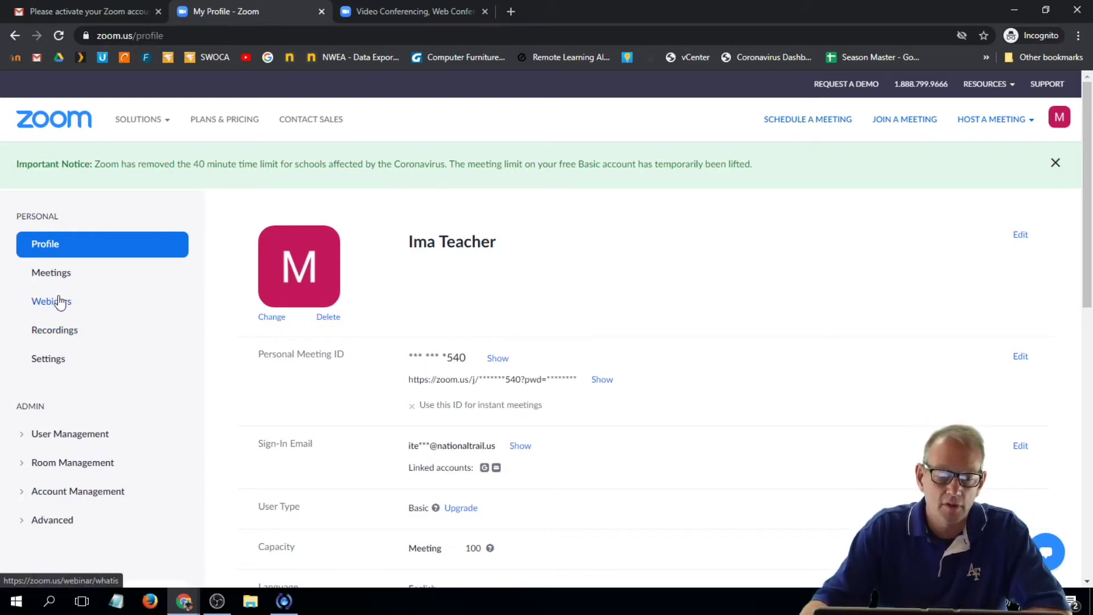
left_click(71, 279)
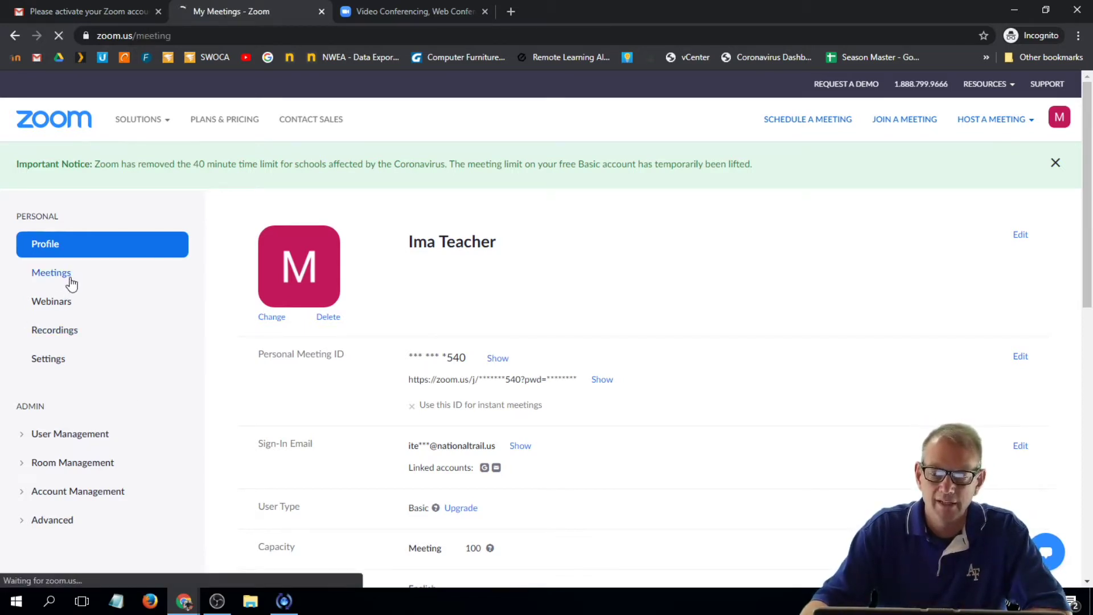
mouse_move(986, 122)
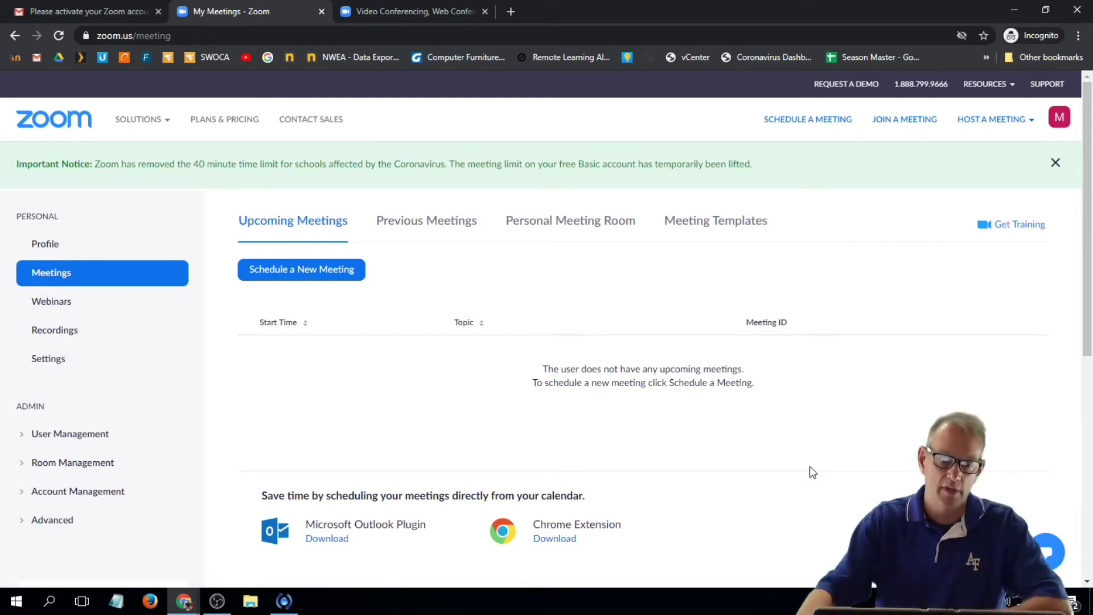
left_click(327, 269)
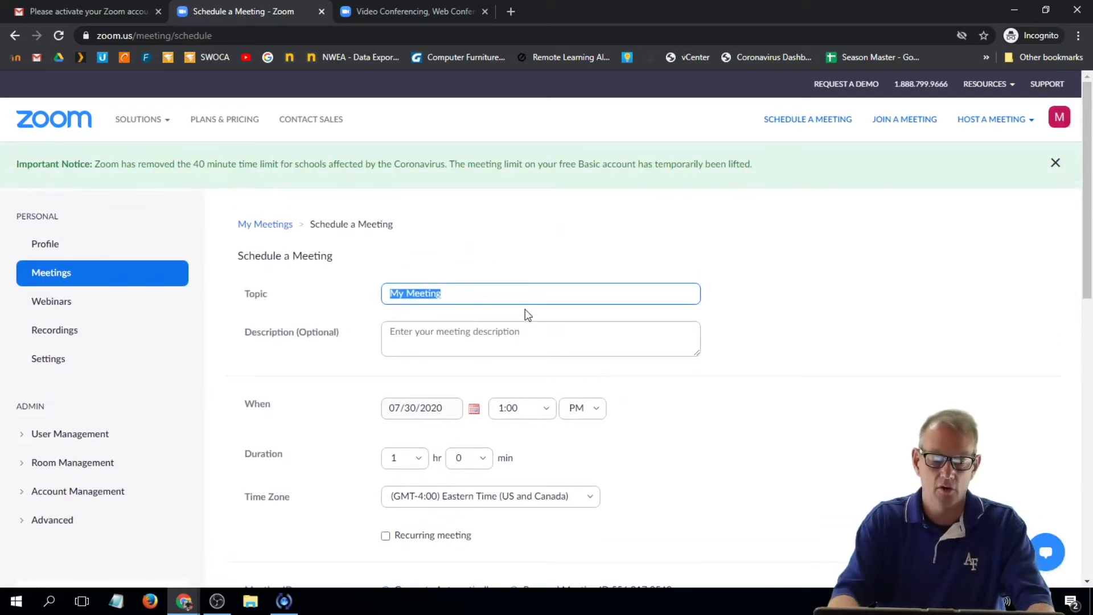
- Title the meeting 'Hardware Class' and set its start time to 10:00 AM
type("Hardware Class")
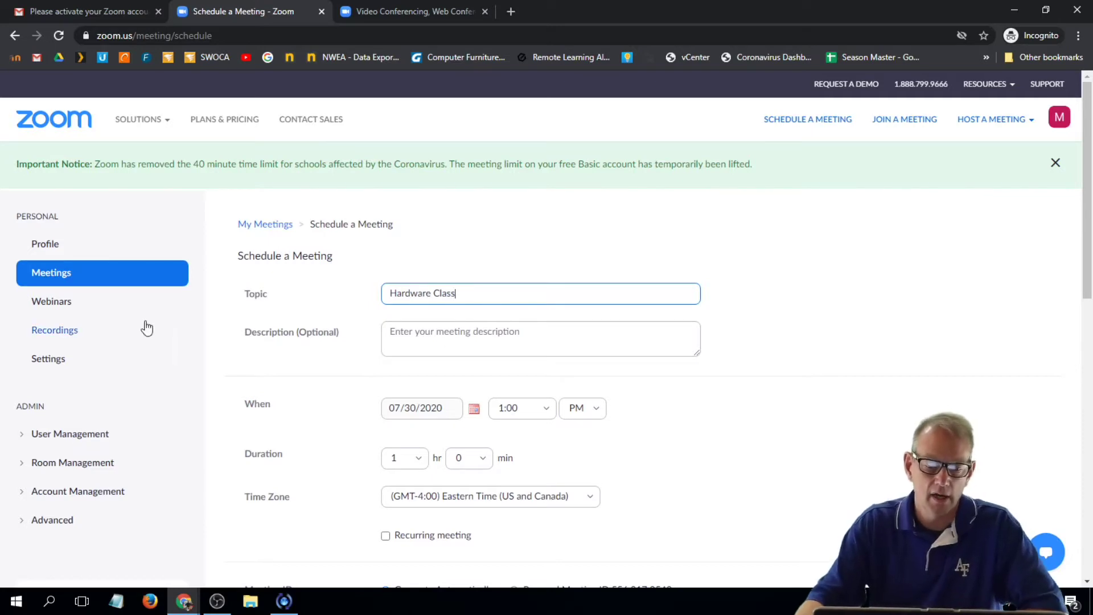
scroll(843, 317, "down", 2)
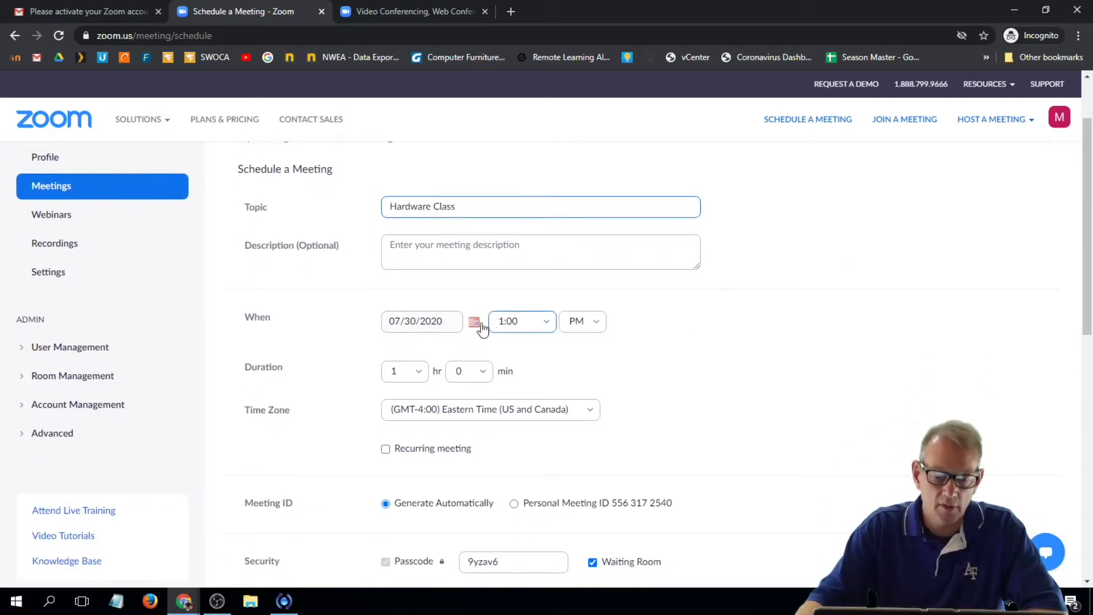
left_click(554, 320)
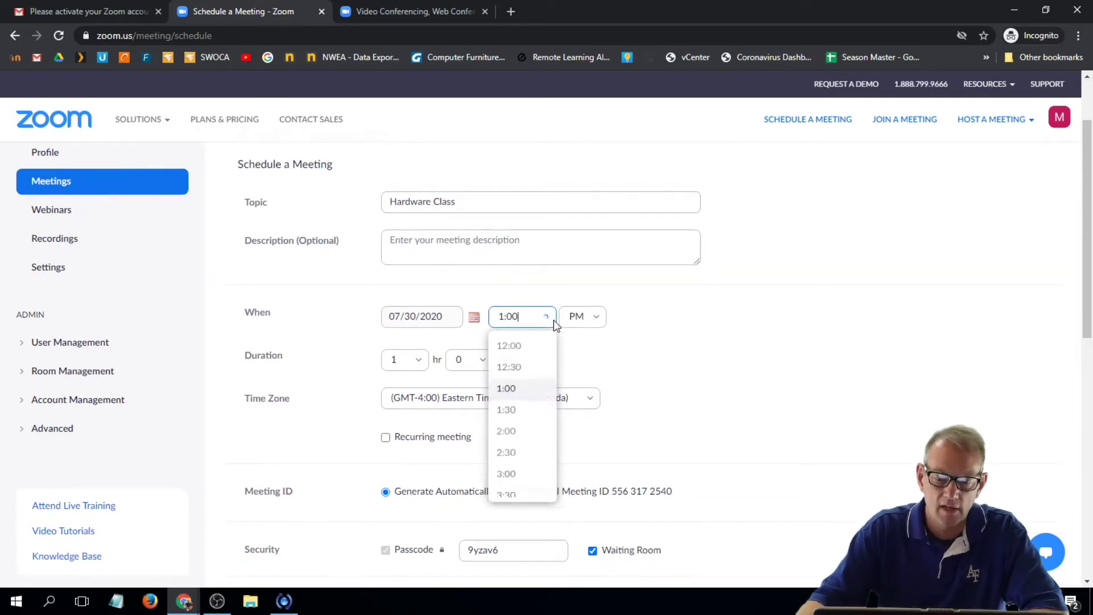
scroll(525, 397, "up", 1)
scroll(525, 403, "up", 1)
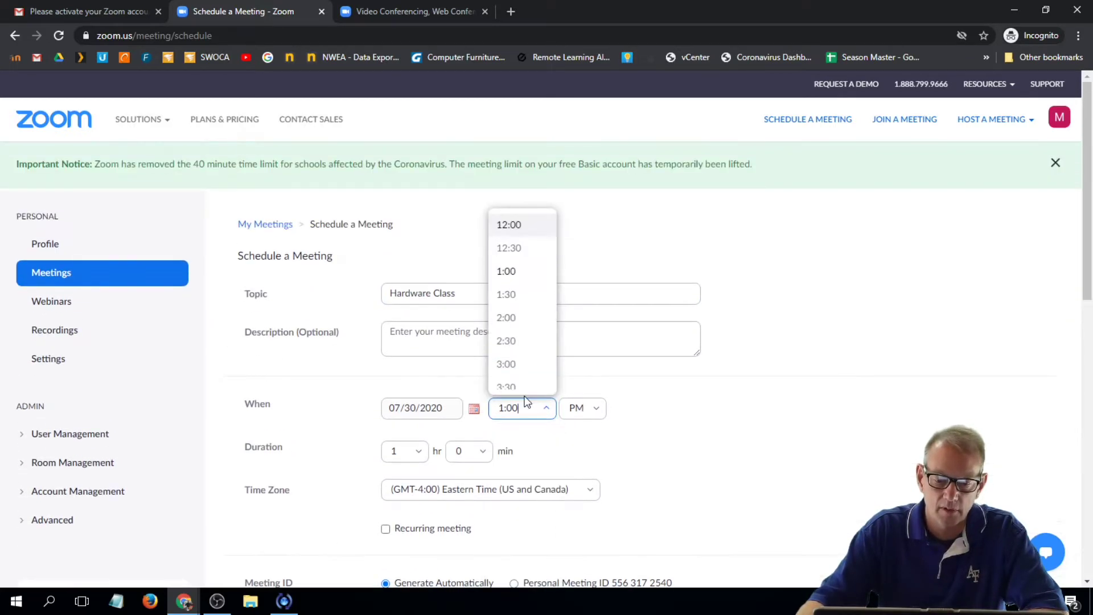
scroll(533, 292, "down", 6)
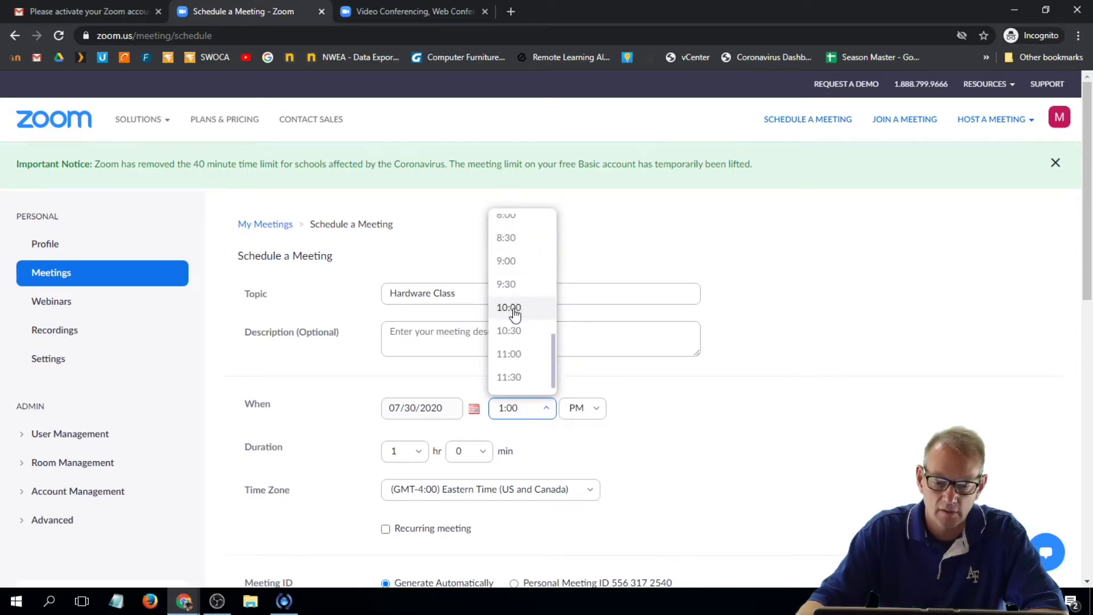
left_click(515, 310)
left_click(572, 407)
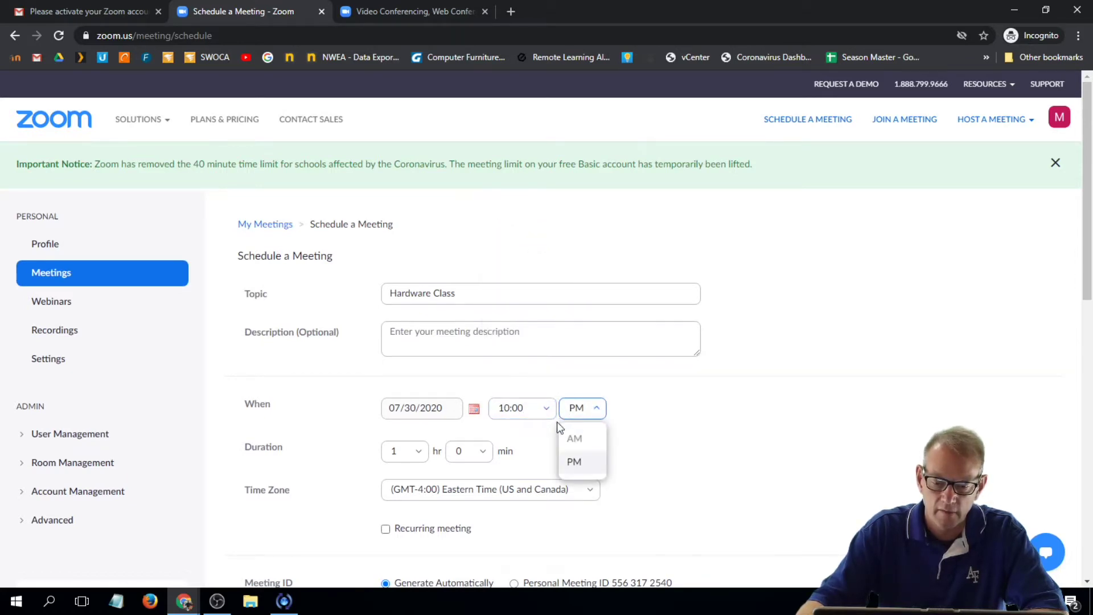
left_click(578, 440)
- Make the meeting a recurring meeting with Daily recurrence
scroll(859, 404, "down", 3)
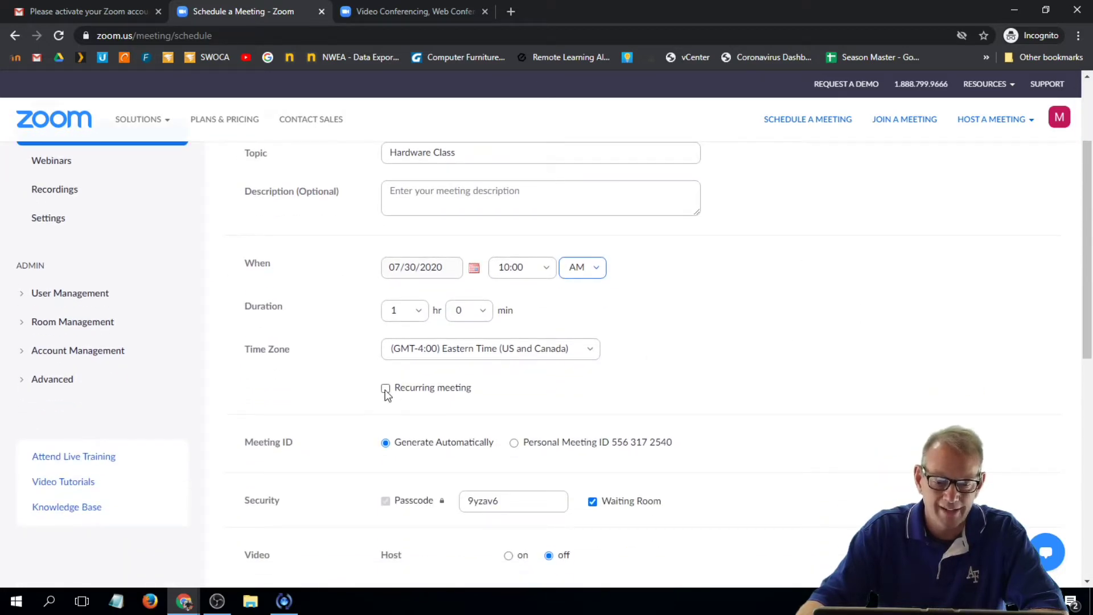
left_click(386, 388)
scroll(901, 325, "down", 2)
left_click(564, 332)
left_click(506, 363)
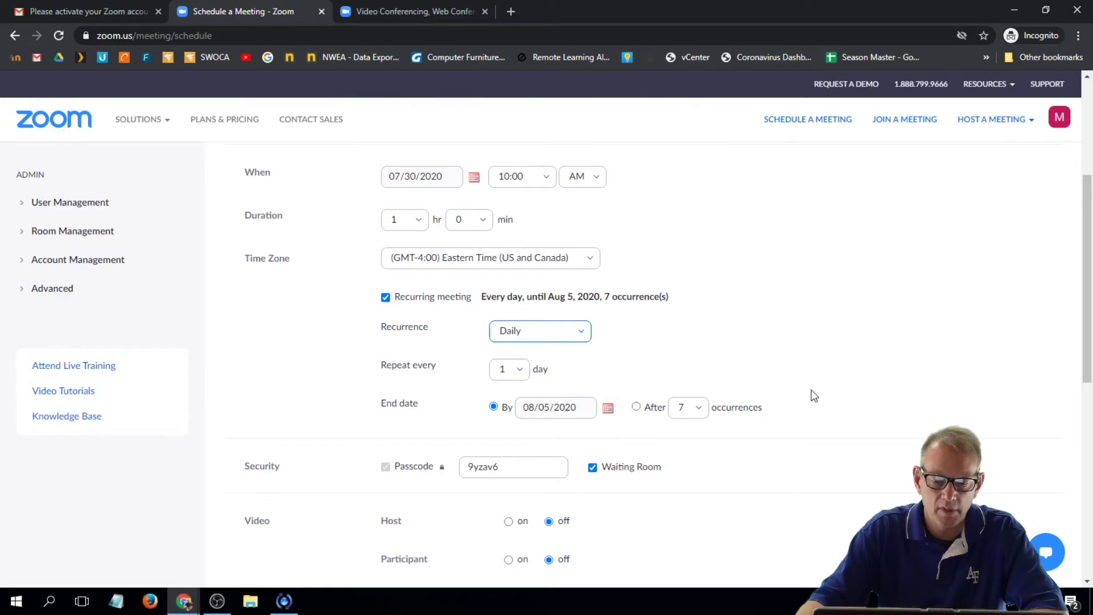
- End the daily recurrence on 09/18/2020 and turn off the waiting room
left_click(612, 410)
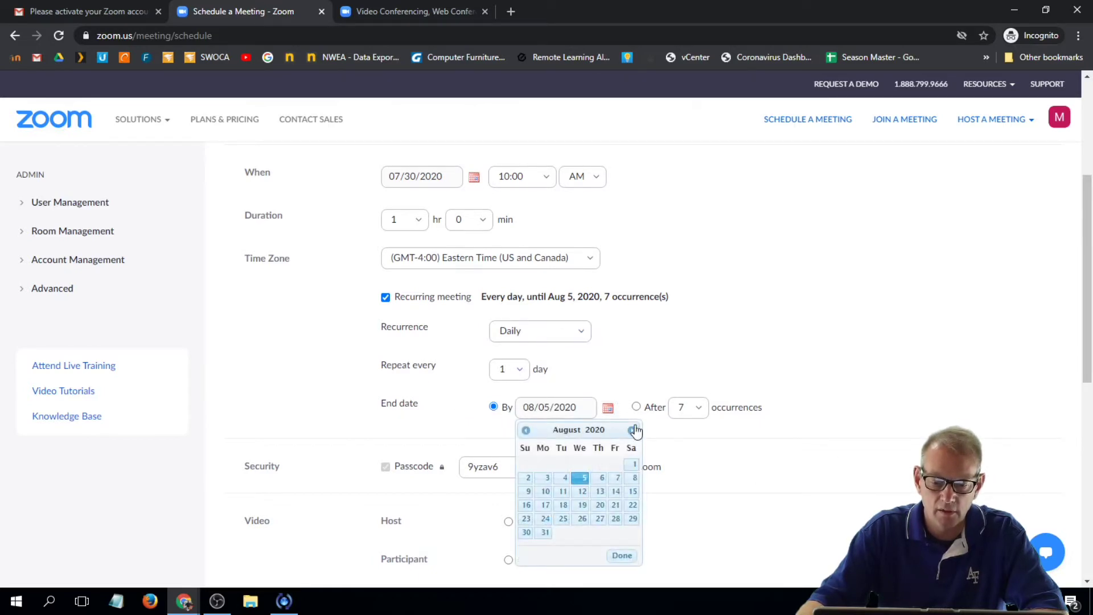
double_click(633, 430)
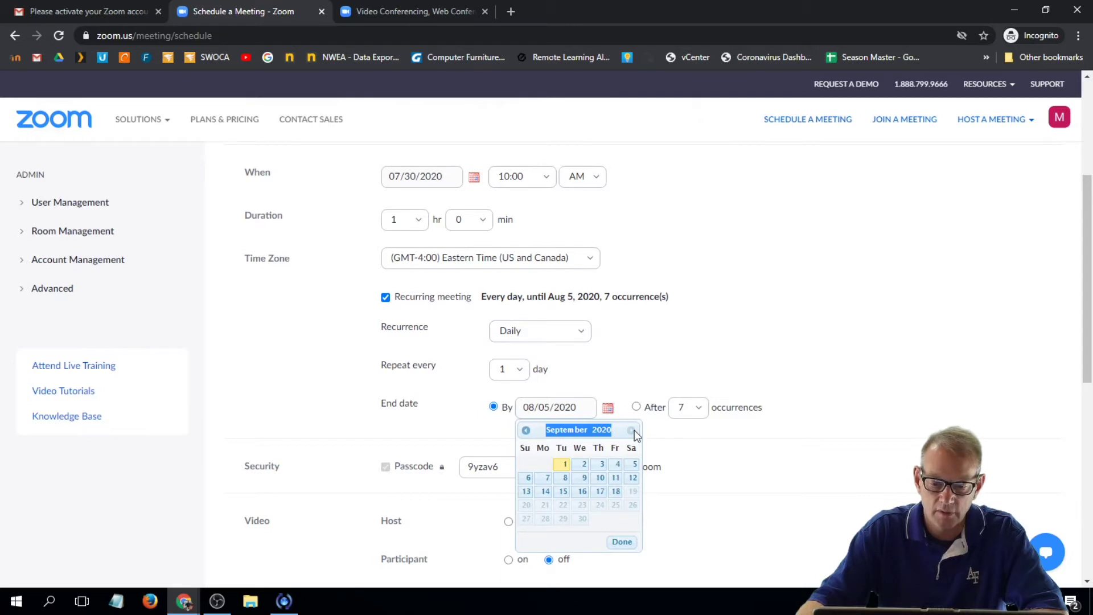
left_click(631, 431)
double_click(630, 432)
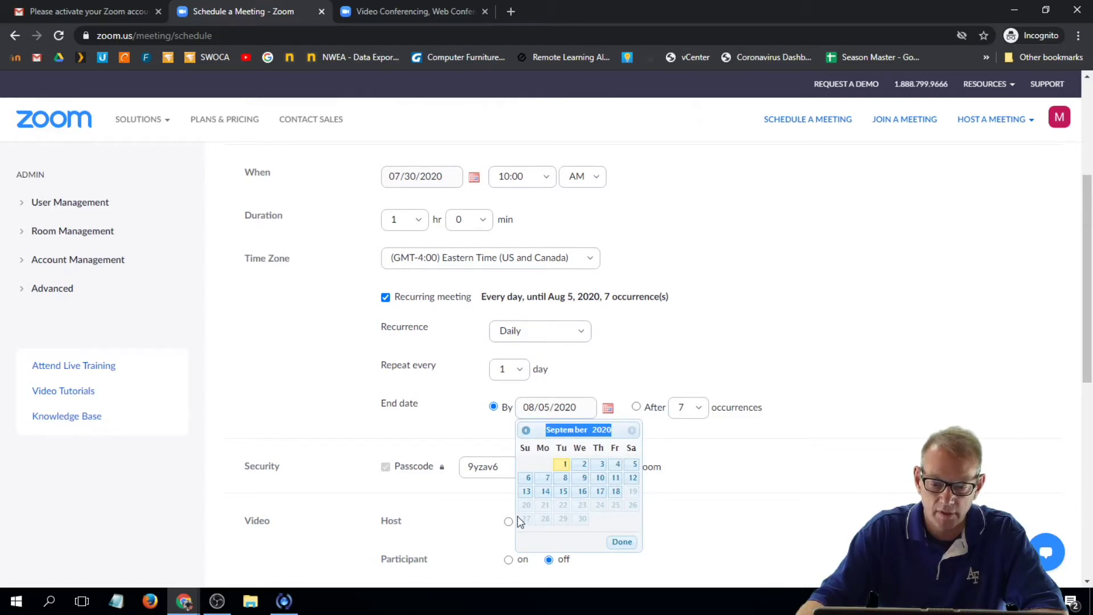
left_click(616, 491)
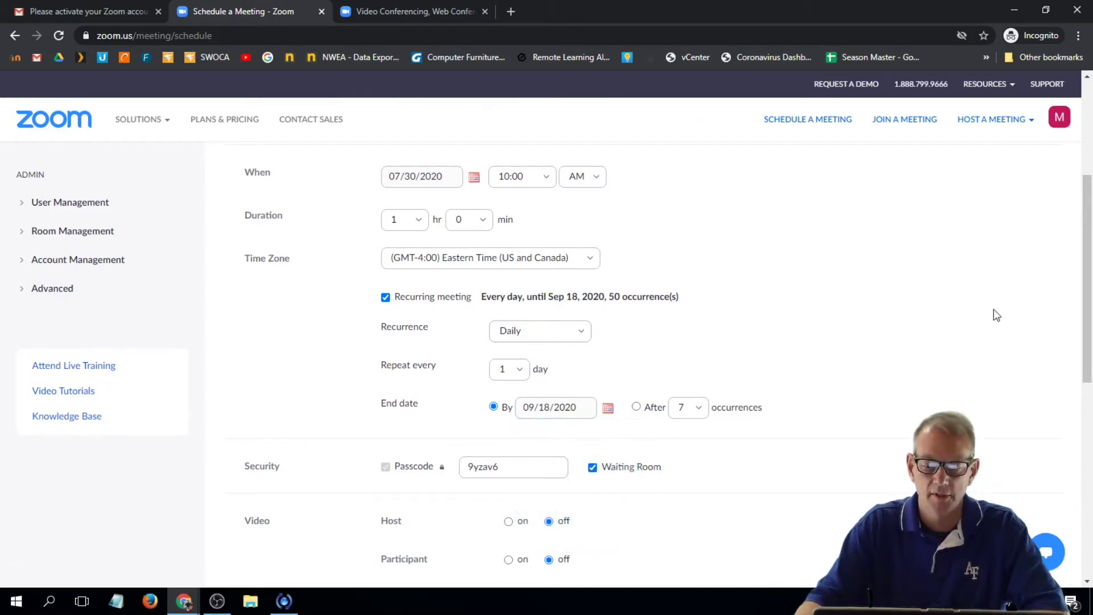
scroll(956, 288, "down", 2)
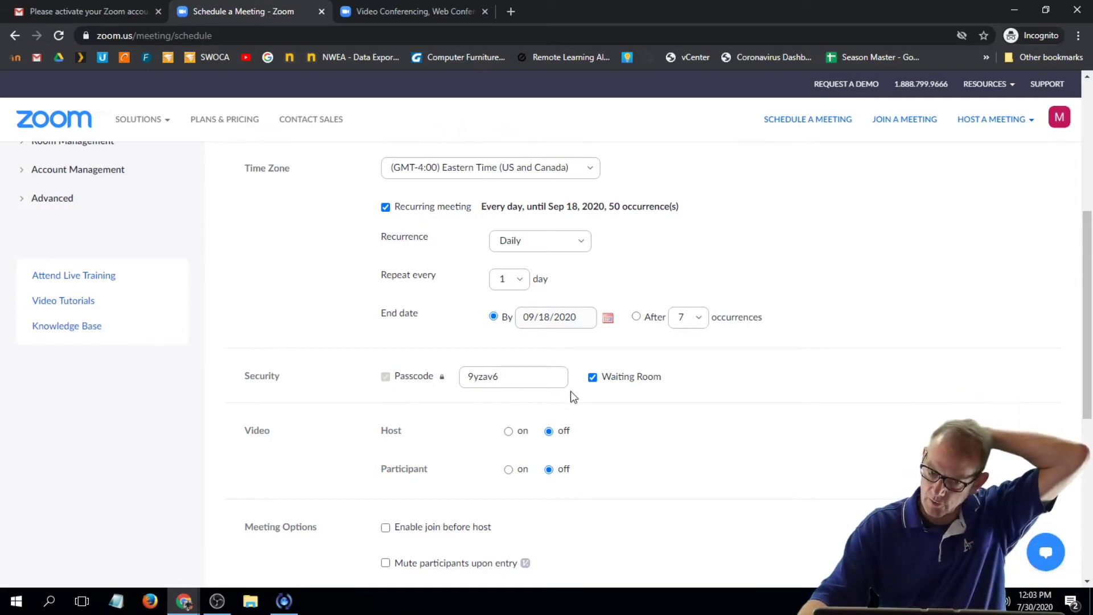
left_click(592, 378)
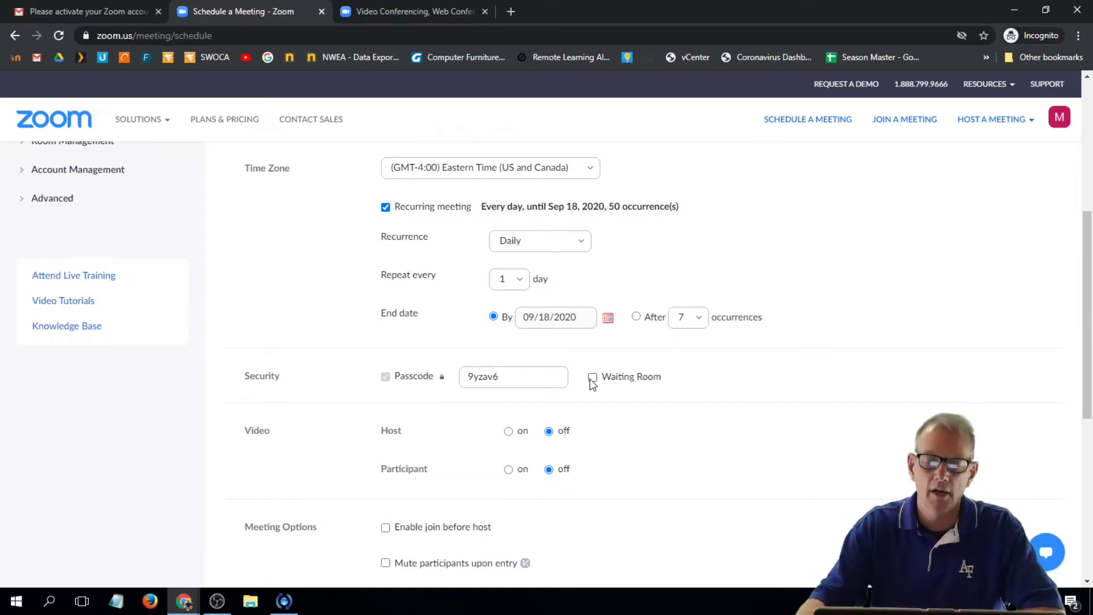
- Turn host video on, mute participants on entry, record automatically, and save the meeting
scroll(747, 393, "down", 2)
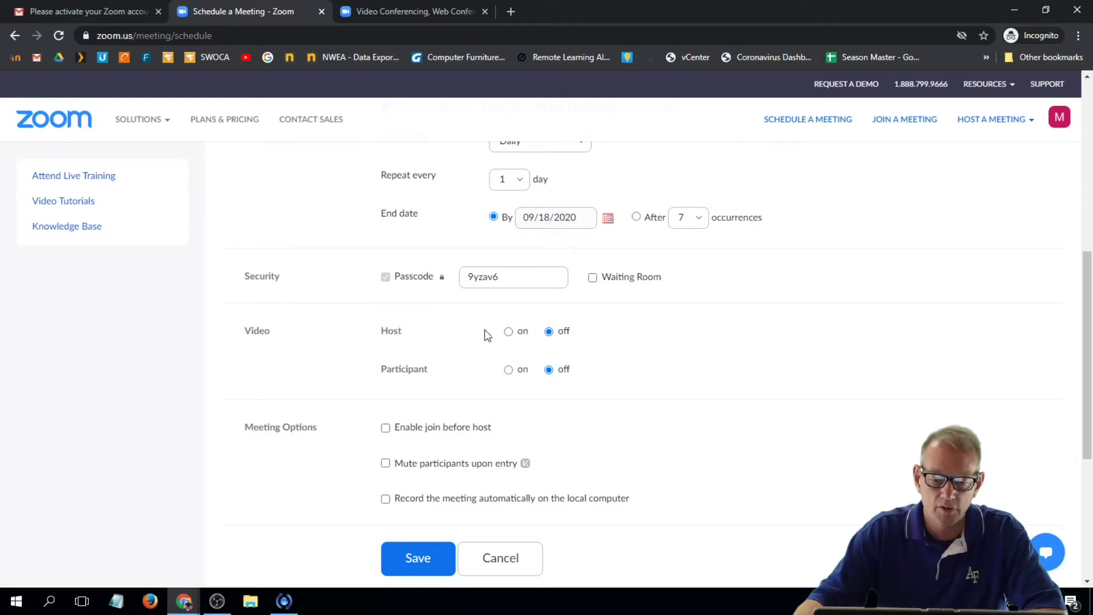
left_click(508, 332)
scroll(686, 400, "down", 2)
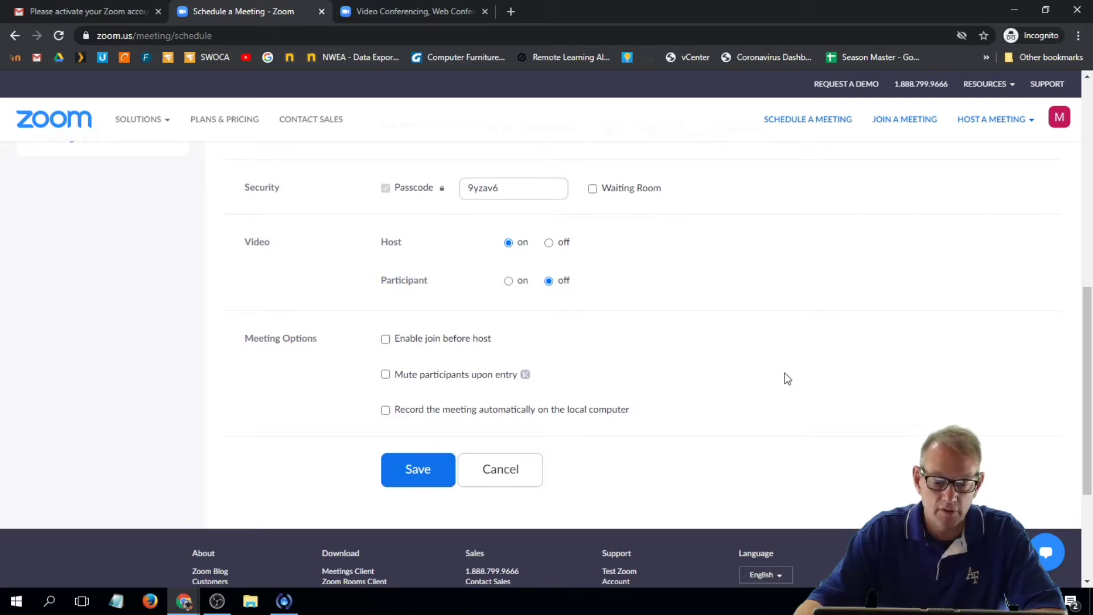
left_click(385, 374)
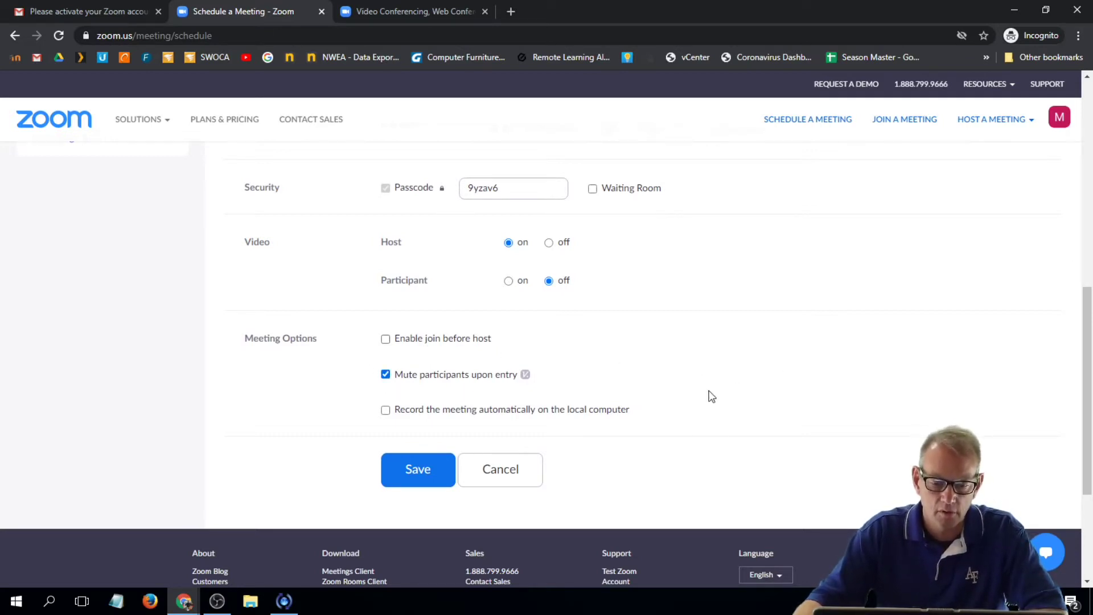
left_click(385, 411)
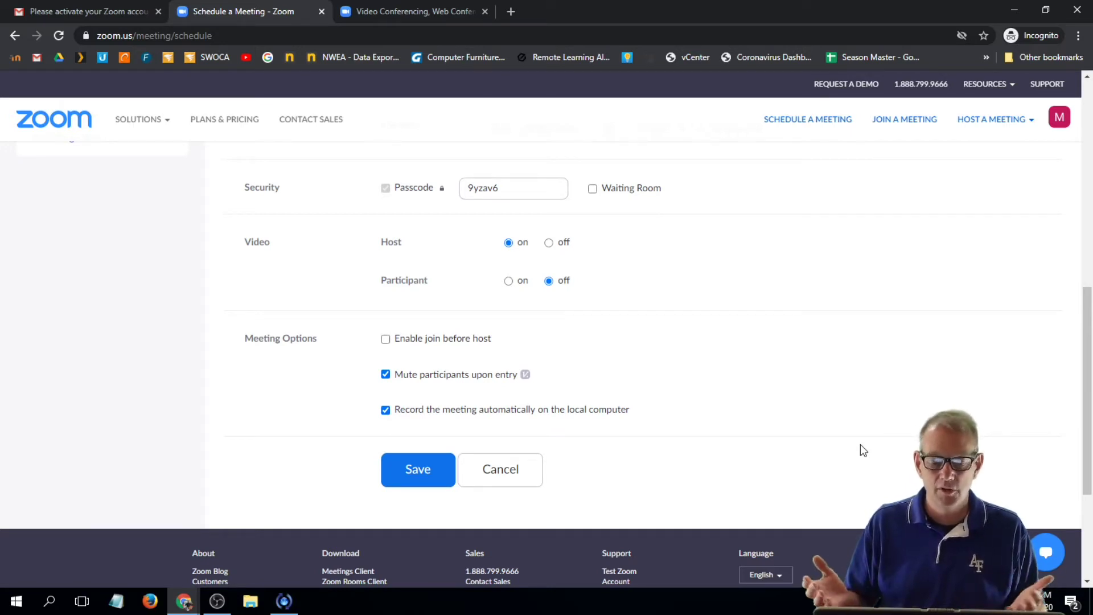
left_click(437, 483)
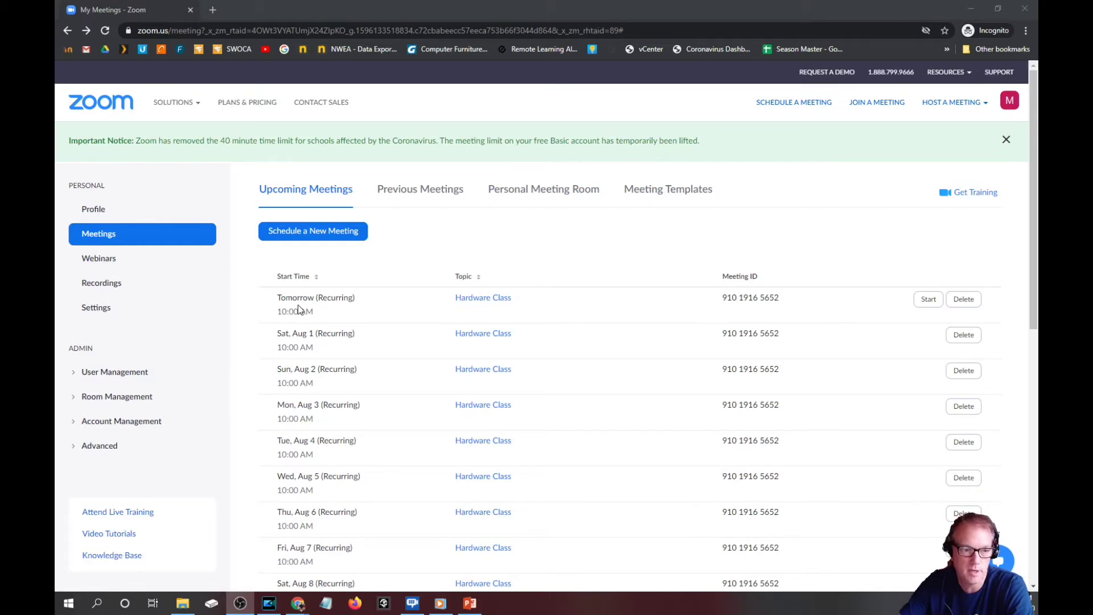
- Copy the full Hardware Class meeting invitation to the clipboard and open a new browser tab
mouse_move(1032, 191)
left_mouse_down()
mouse_move(1032, 570)
mouse_move(1032, 194)
left_mouse_up()
left_click(487, 298)
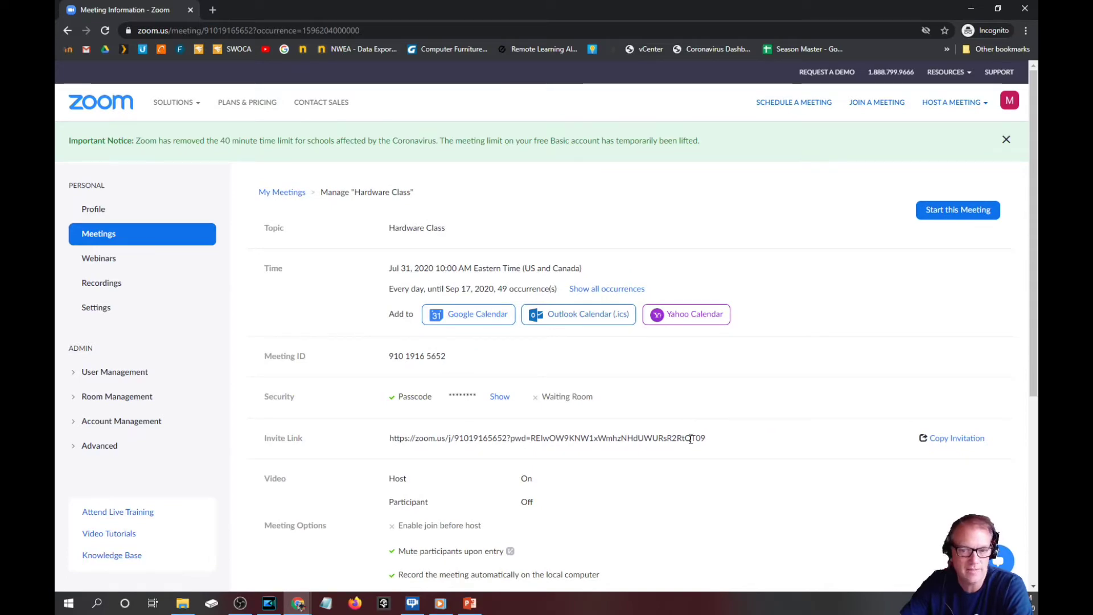
scroll(740, 402, "down", 1)
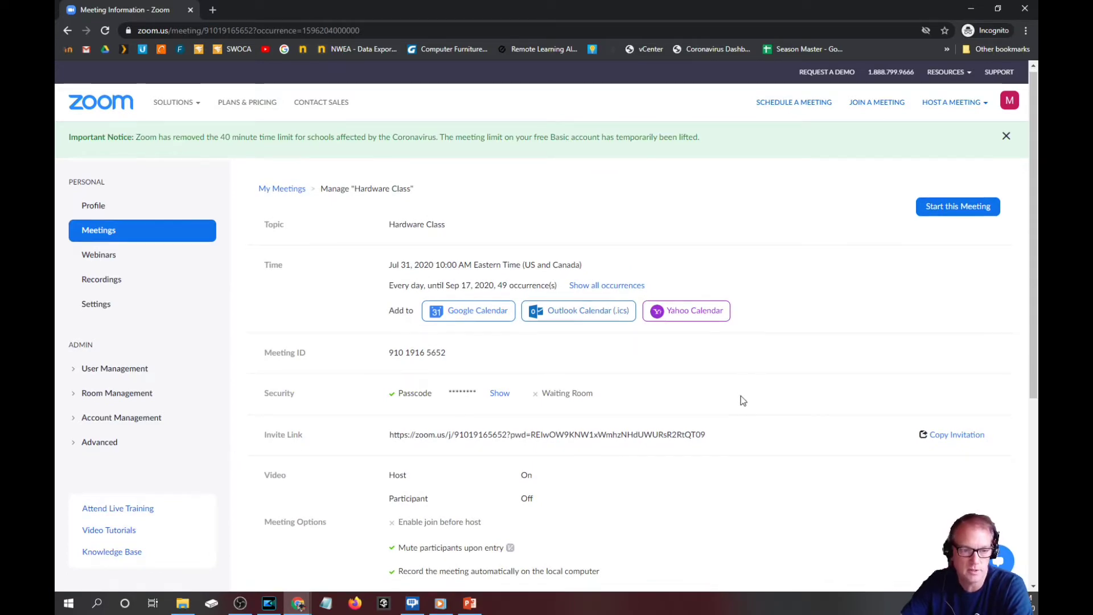
left_click(961, 381)
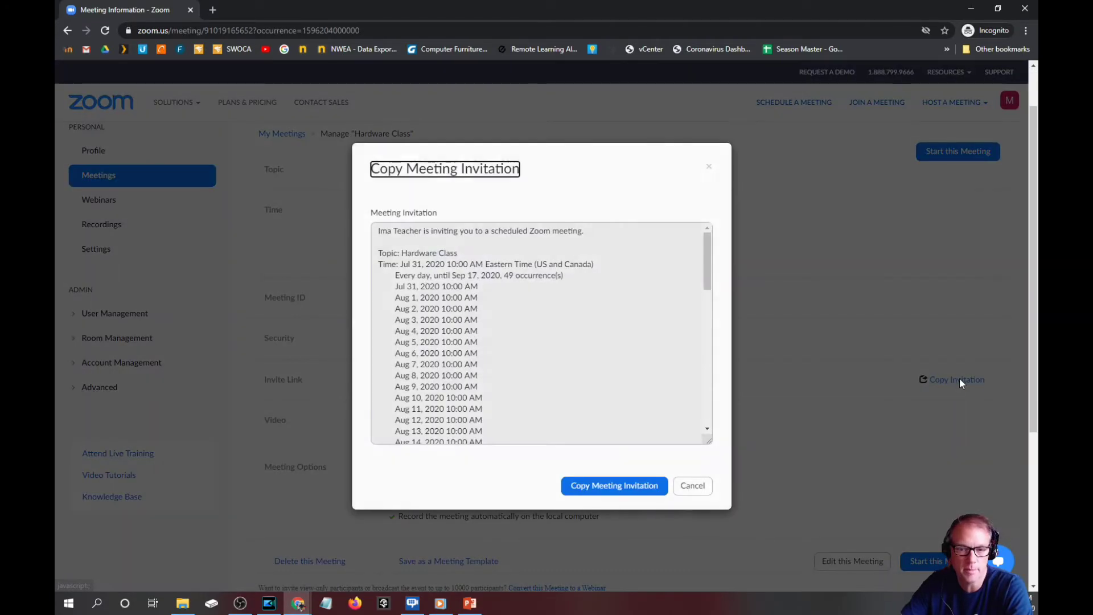
left_click(601, 496)
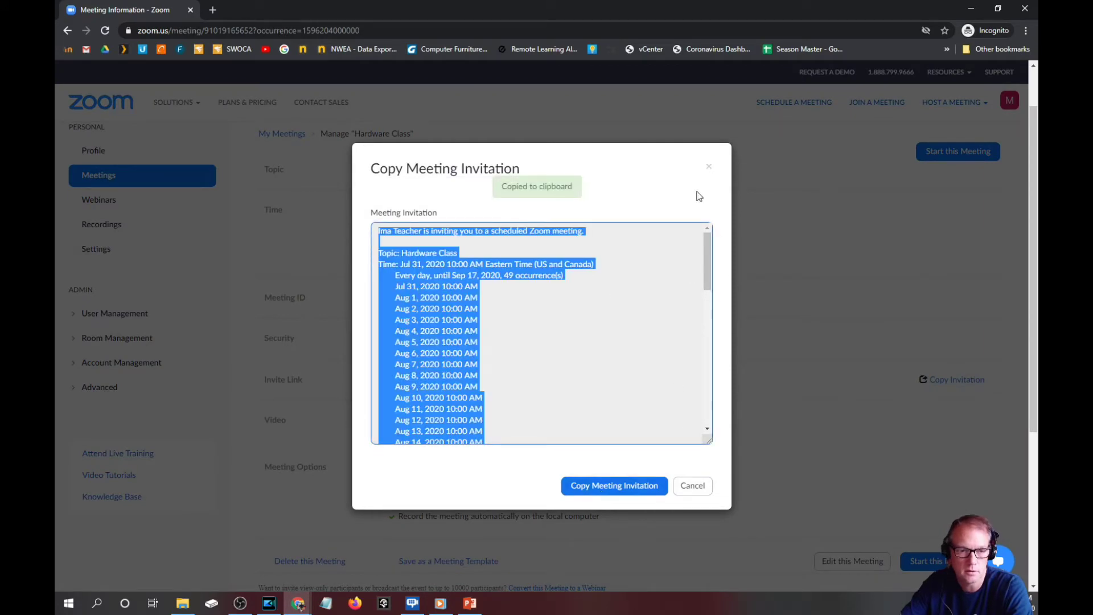
left_click(711, 167)
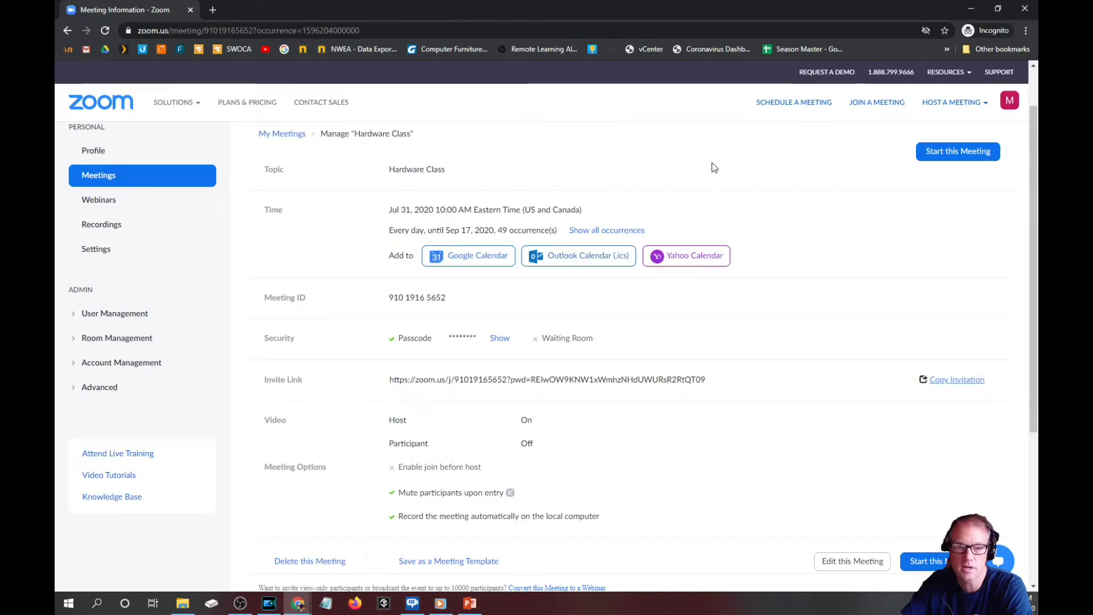
left_click(212, 10)
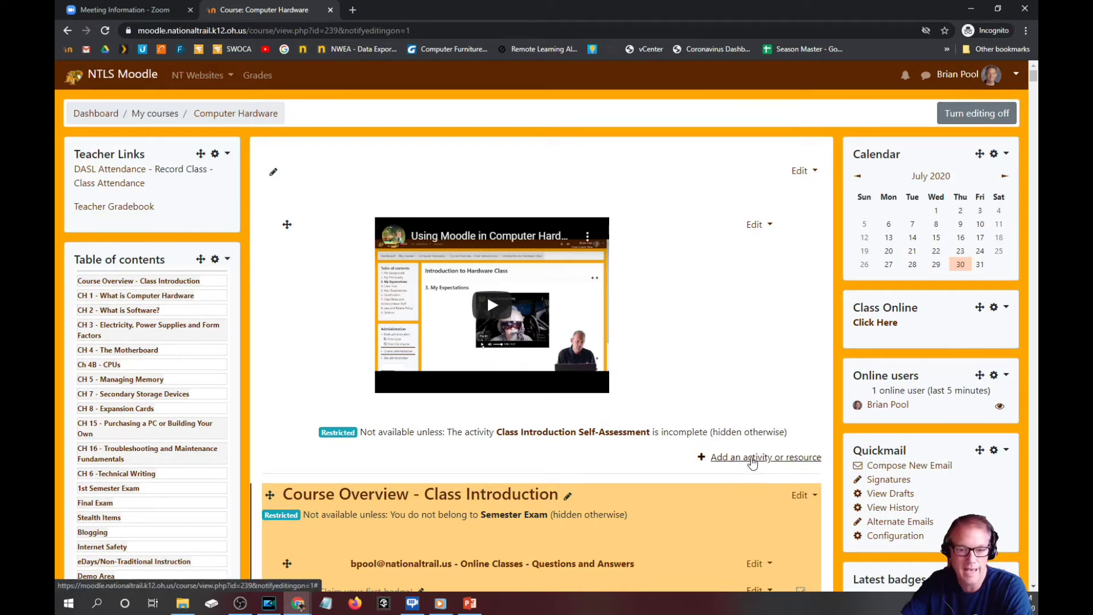
- Add a Page resource to the Computer Hardware course named 'Join our class Zoom'
left_click(756, 458)
left_click_drag(523, 257, 532, 530)
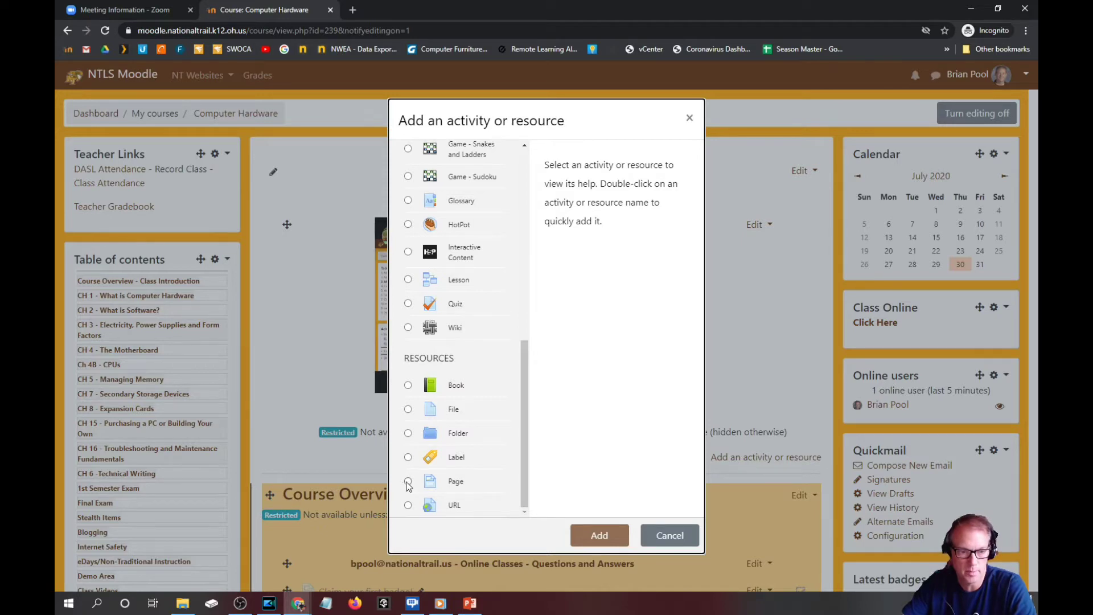
left_click(407, 482)
left_click(599, 534)
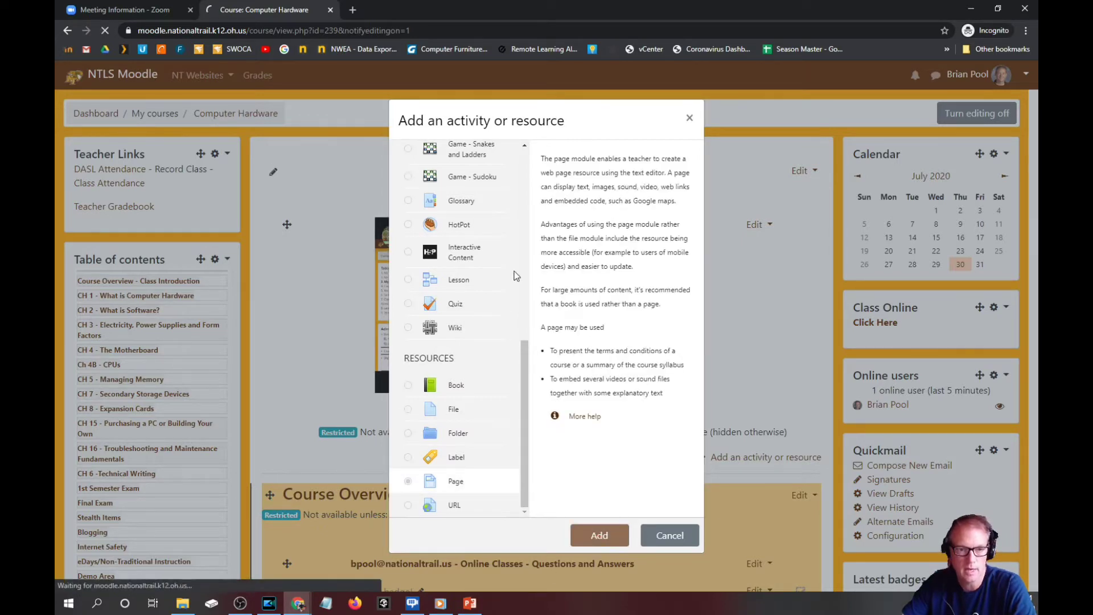
left_click(511, 229)
type("Join ou")
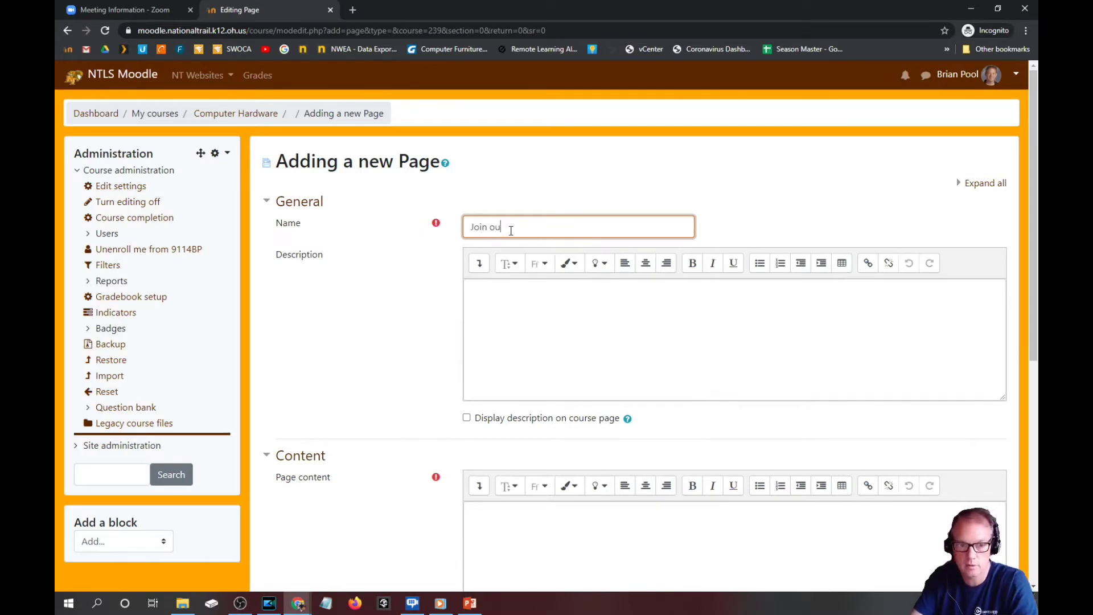
type("r ca")
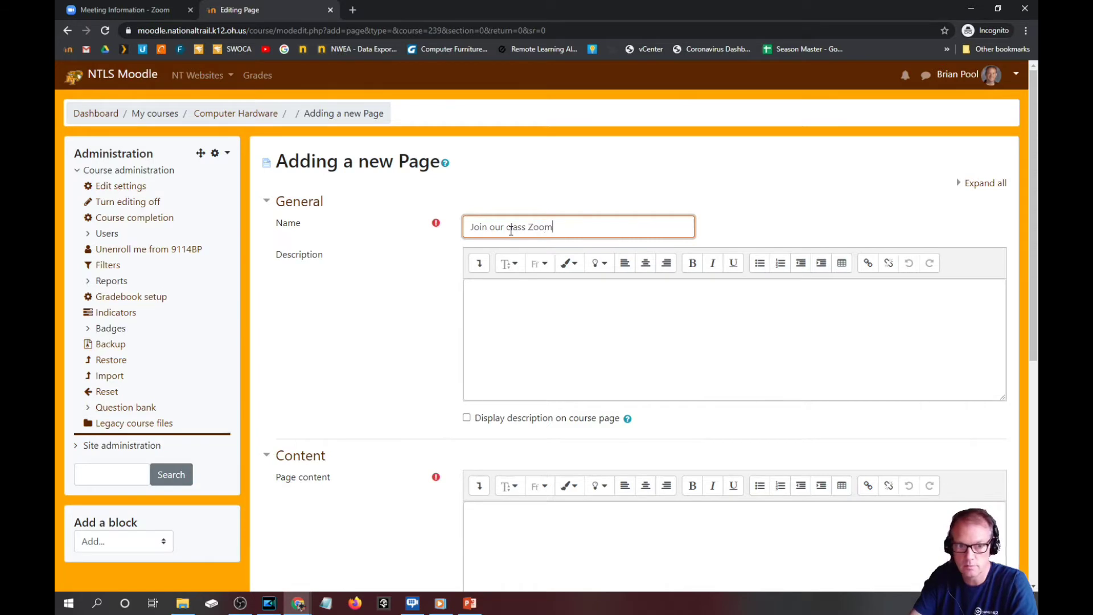
scroll(543, 310, "down", 3)
left_click(538, 361)
- Paste the Zoom invitation into the page content and delete its opening invitation line
key("ctrl+v")
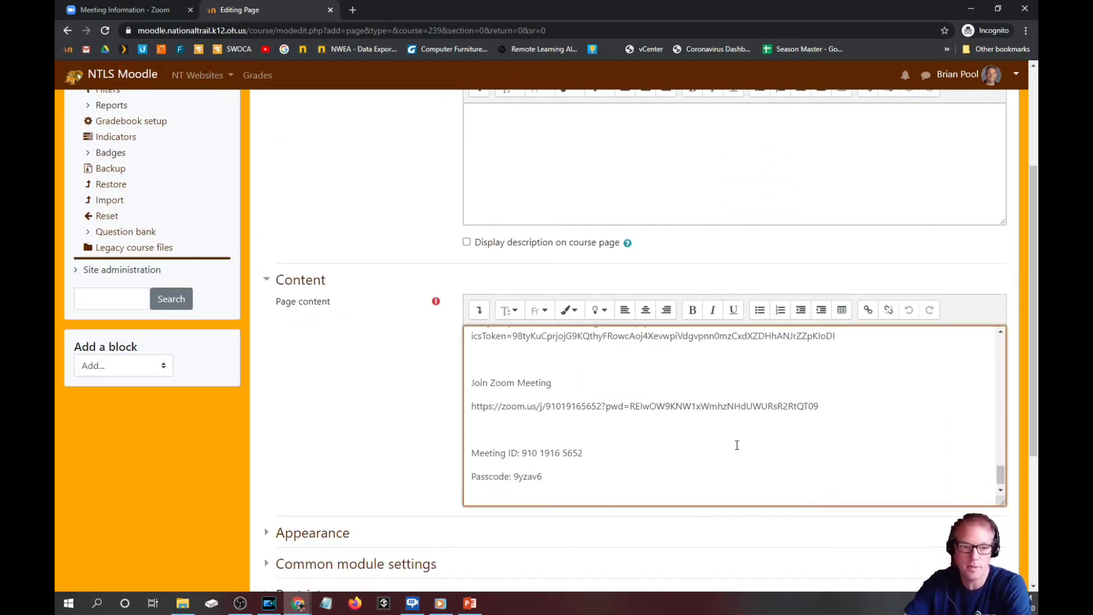
left_click_drag(1000, 475, 997, 337)
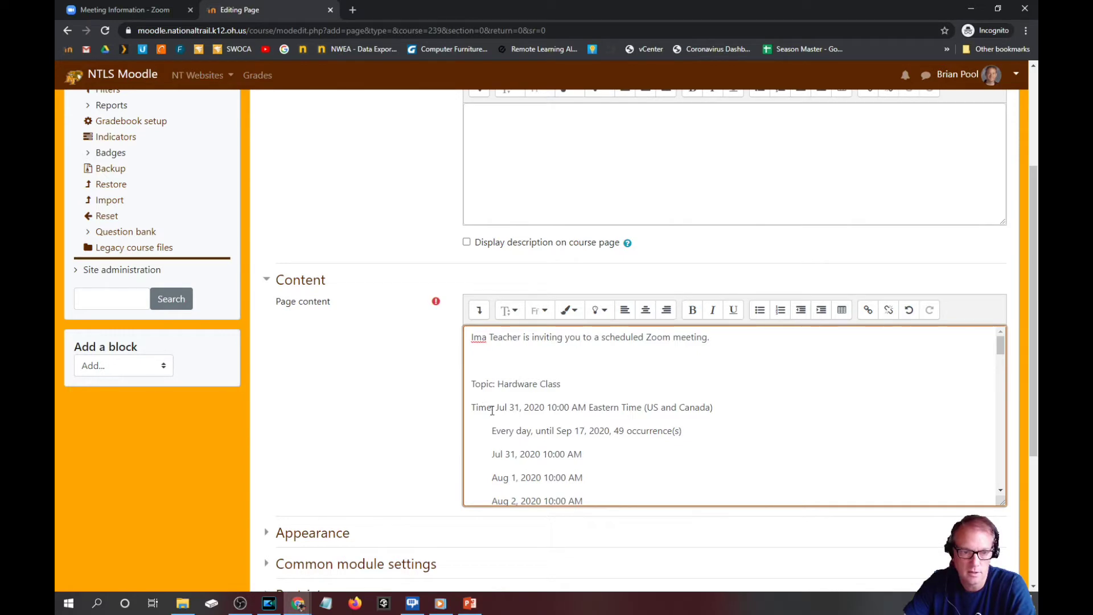
left_click(470, 406)
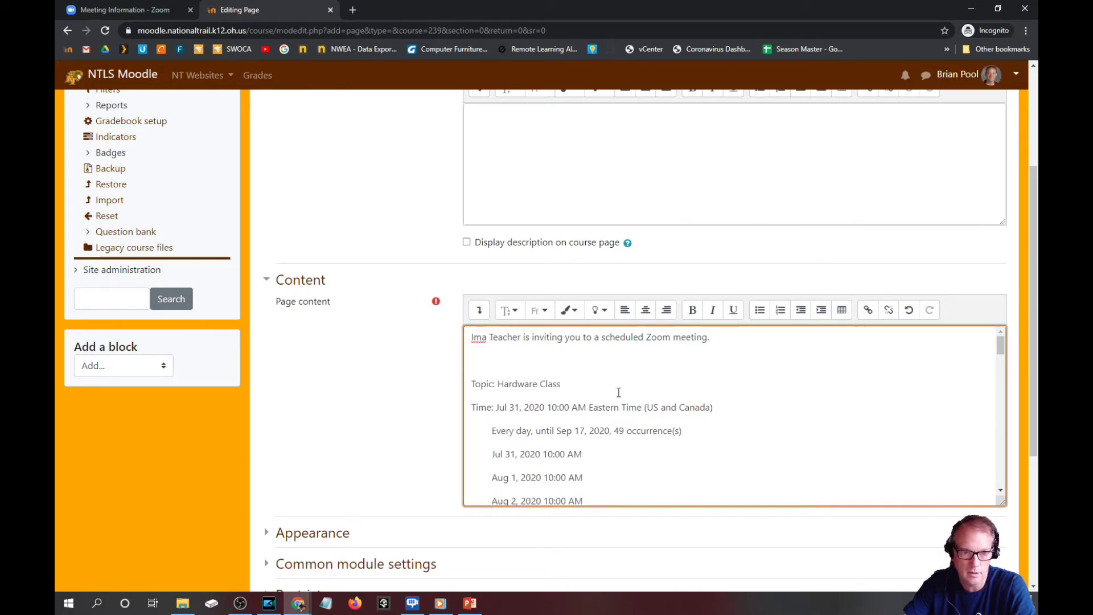
mouse_move(482, 375)
left_mouse_down()
mouse_move(472, 337)
mouse_move(472, 360)
left_mouse_up()
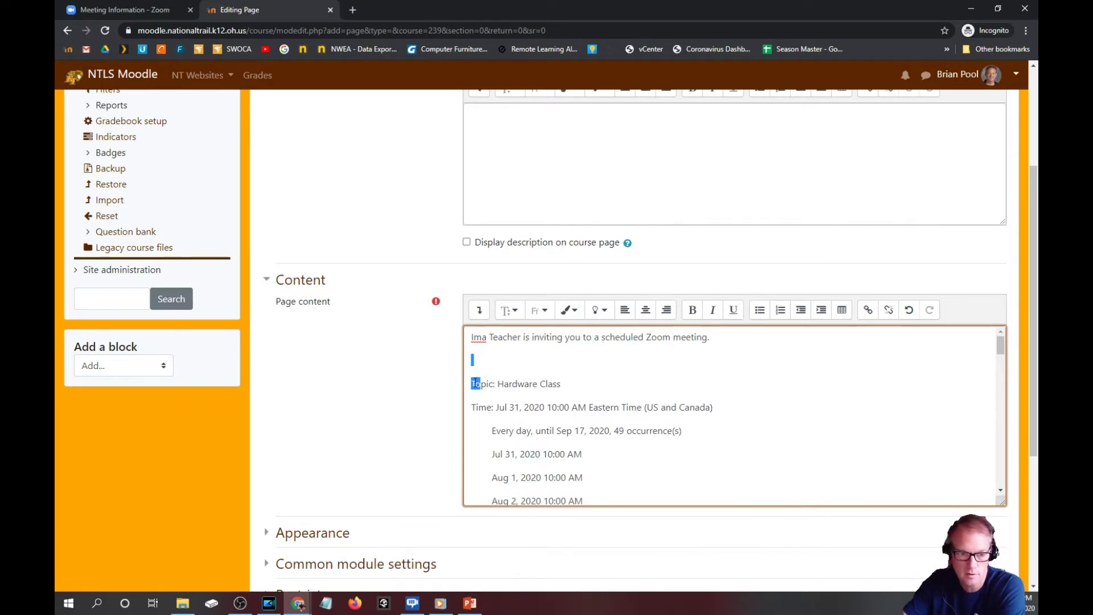
left_click(519, 386)
left_click_drag(471, 385, 459, 326)
key("BackSpace")
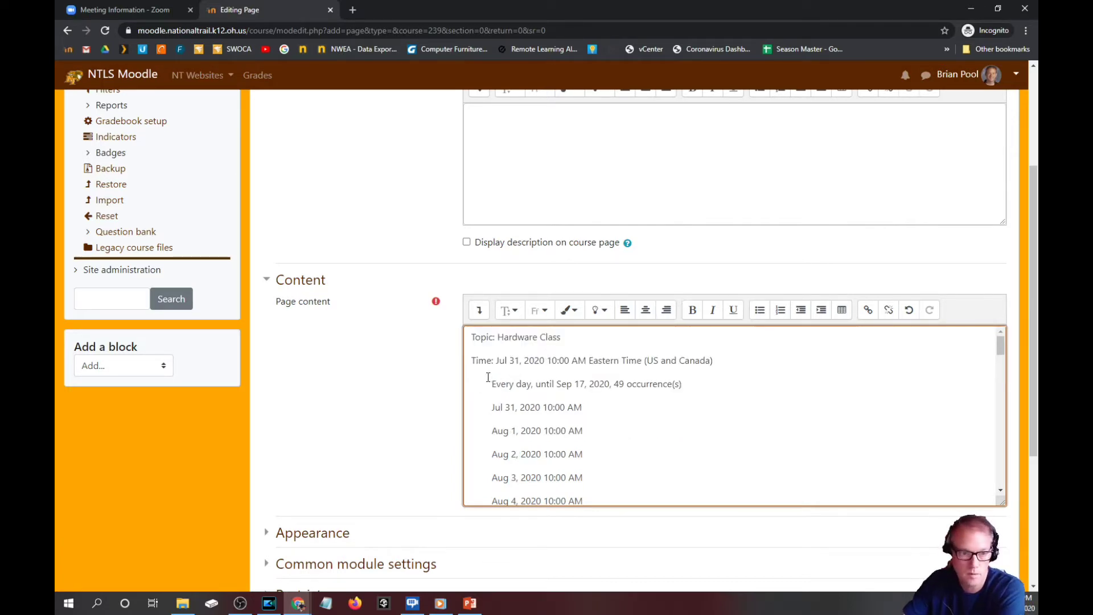
- Delete the calendar download paragraphs and the blank line before Meeting ID
scroll(606, 402, "down", 20)
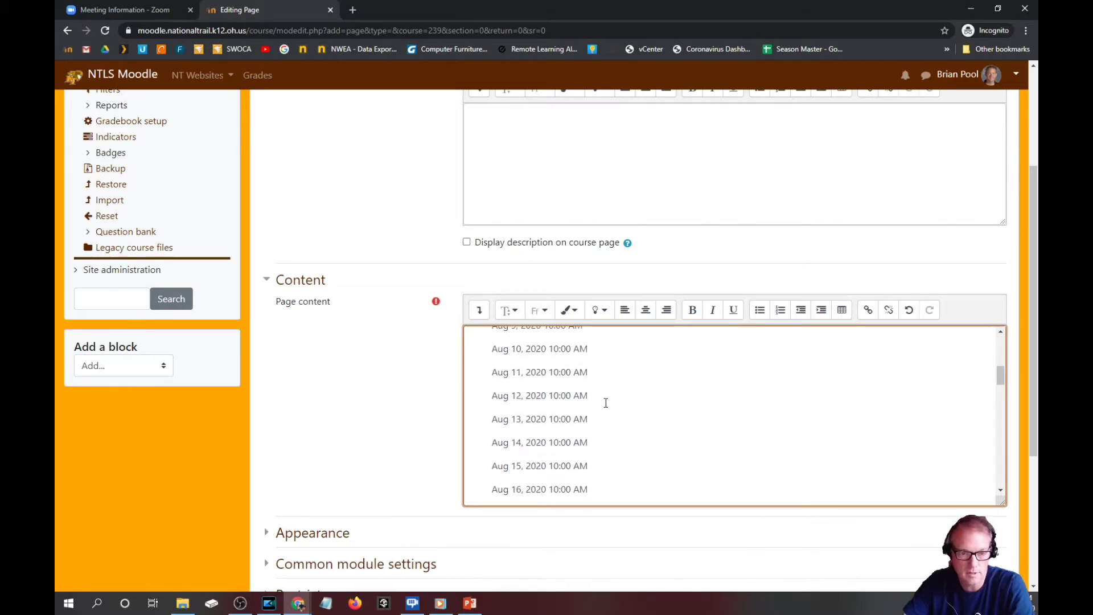
scroll(605, 402, "down", 2)
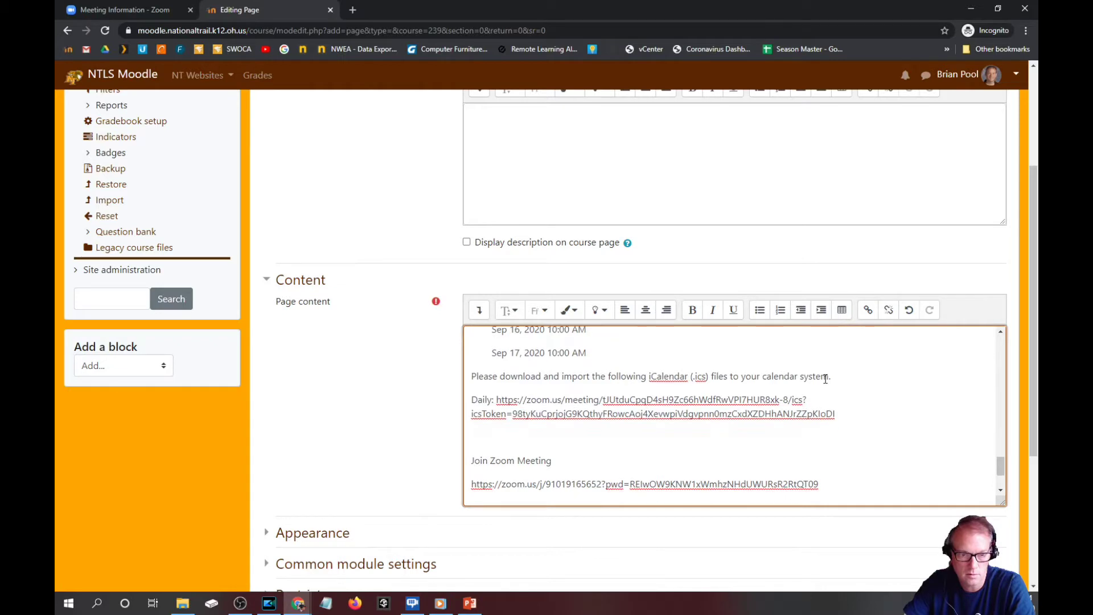
scroll(825, 379, "down", 2)
left_click(485, 397, "shift")
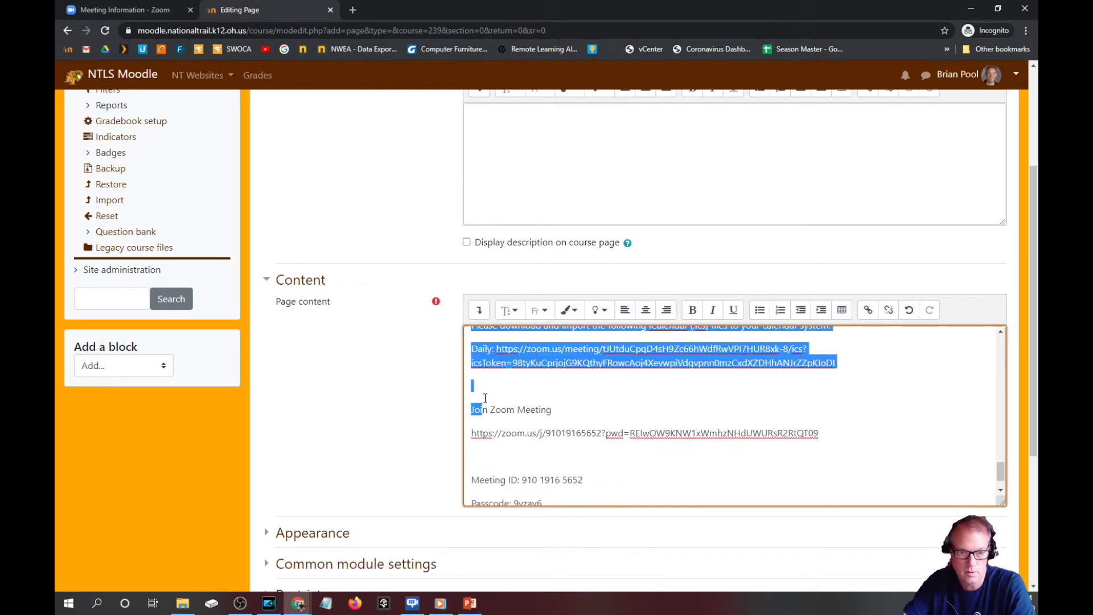
left_click(472, 409, "shift")
key("BackSpace")
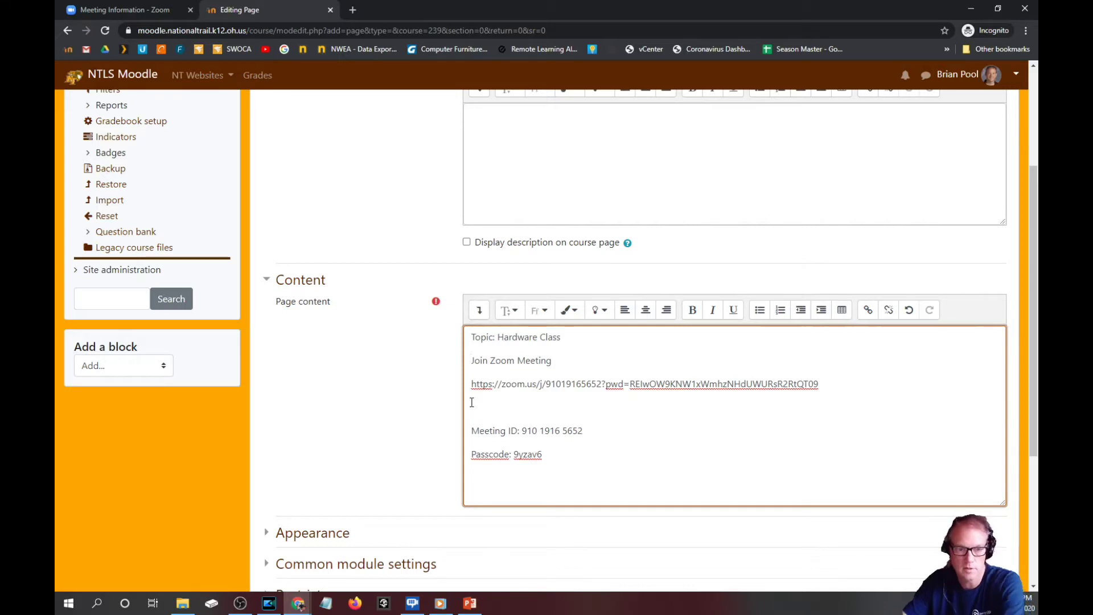
left_click(471, 402)
key("BackSpace")
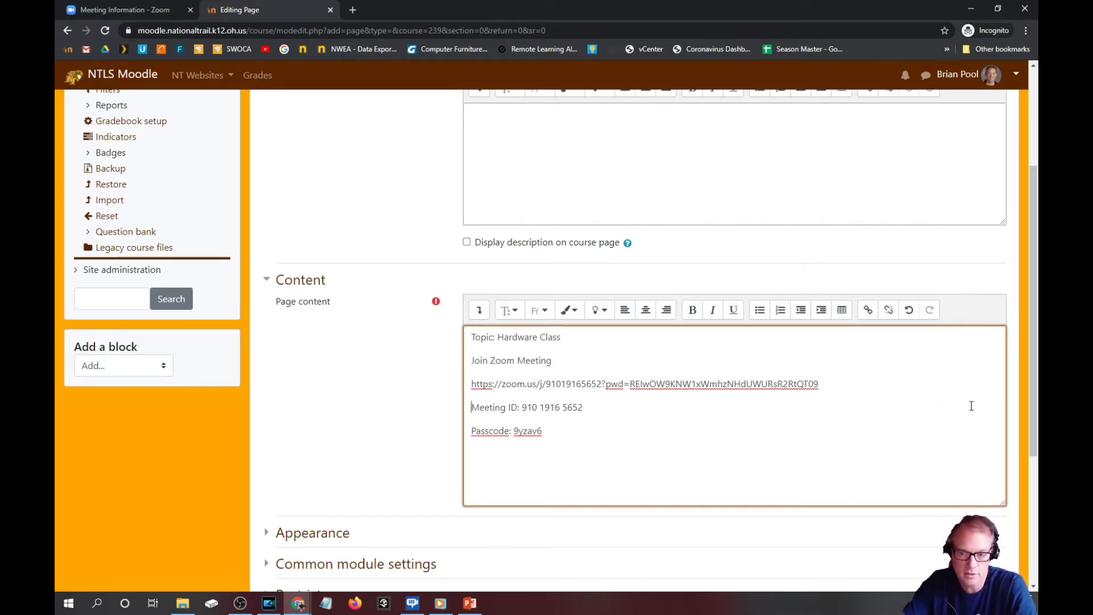
left_click_drag(1029, 392, 1028, 517)
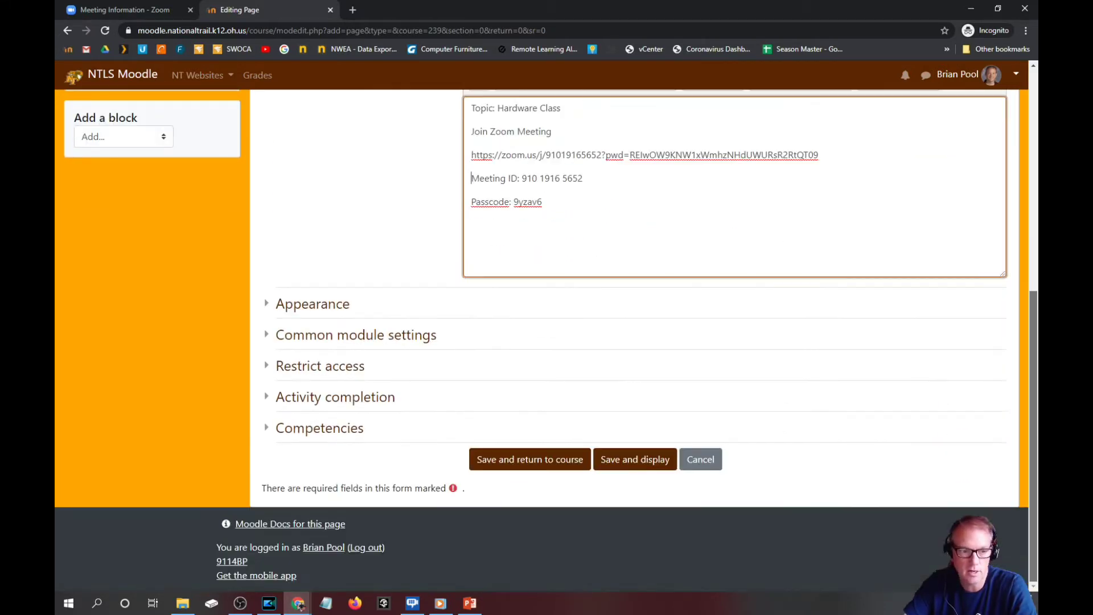
- Add a hidden (Any group) restriction to the Join our class Zoom page and save it
left_click(340, 369)
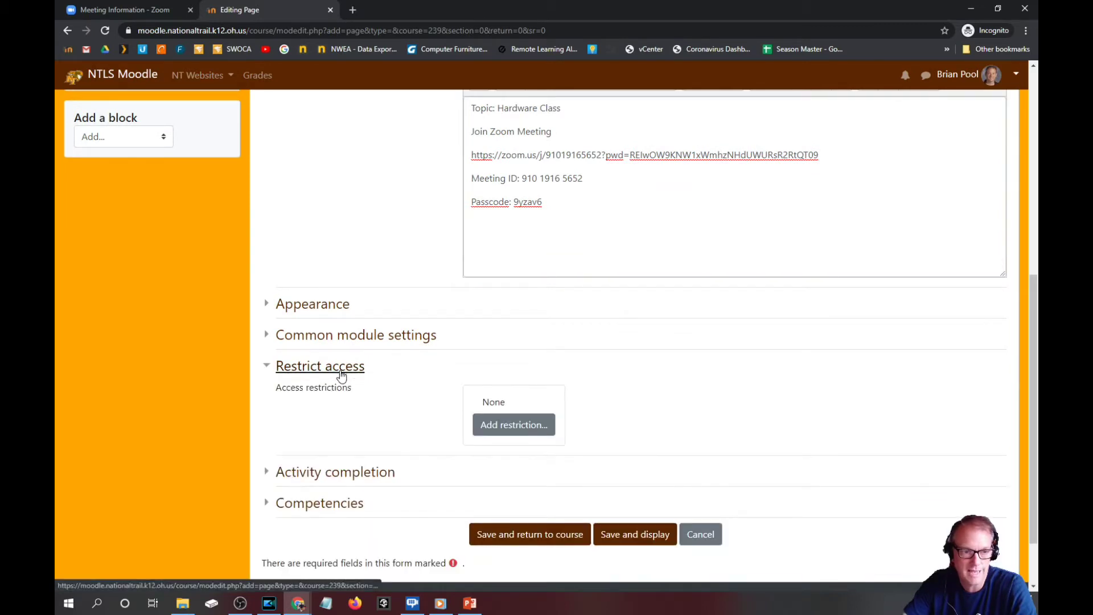
left_click(518, 427)
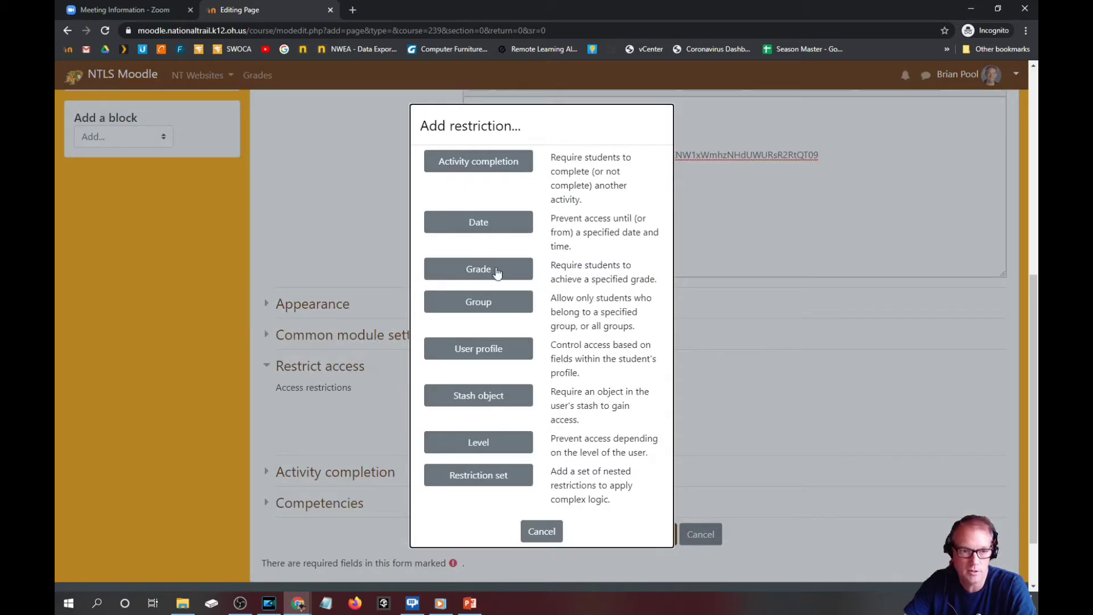
left_click(488, 307)
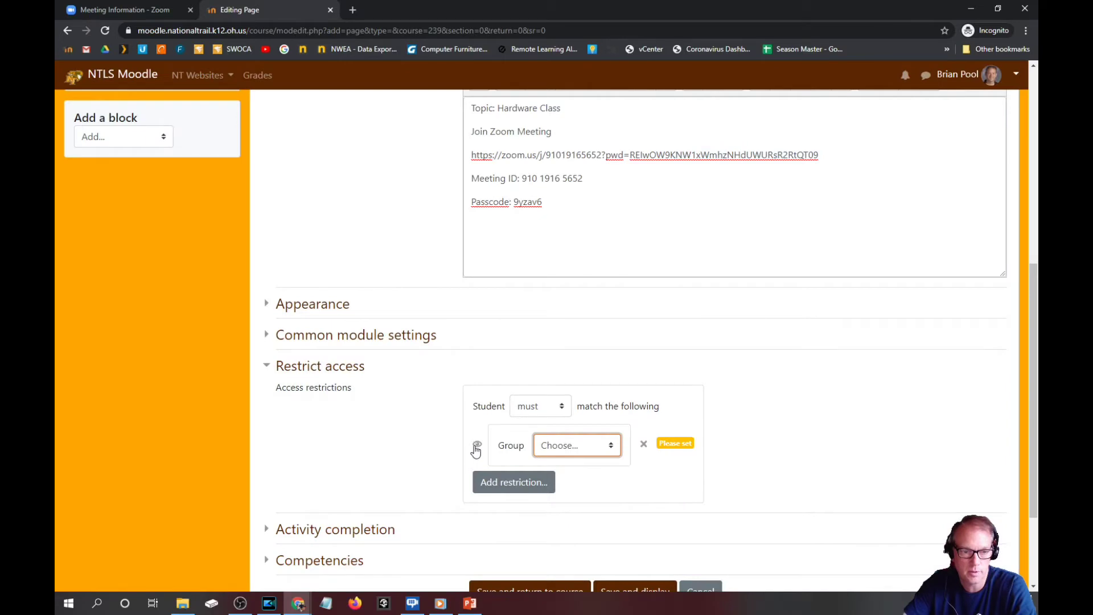
left_click(570, 447)
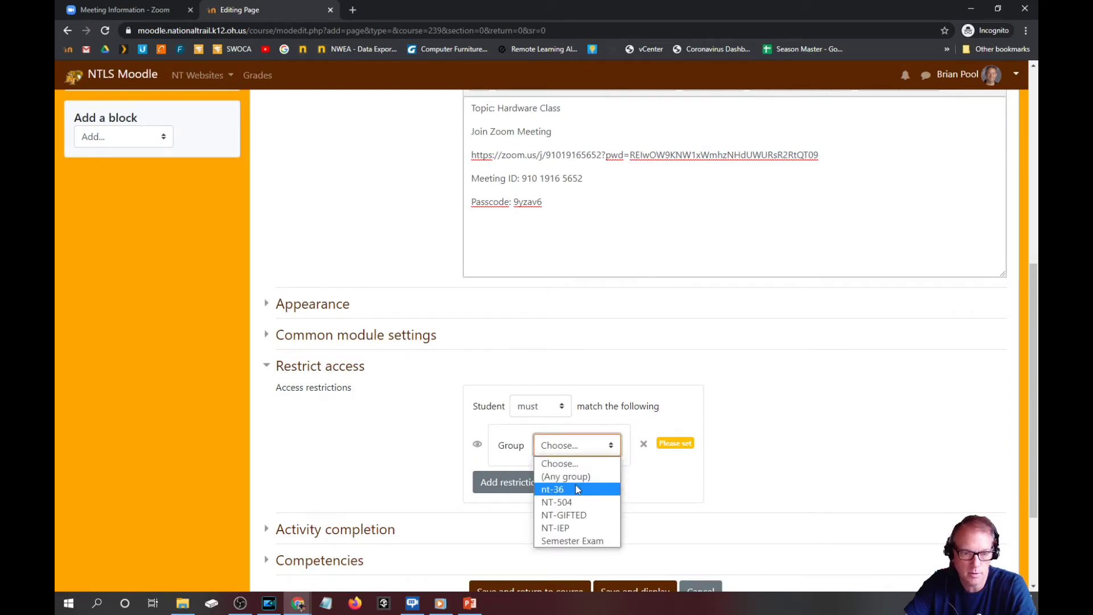
left_click(564, 476)
left_click(477, 445)
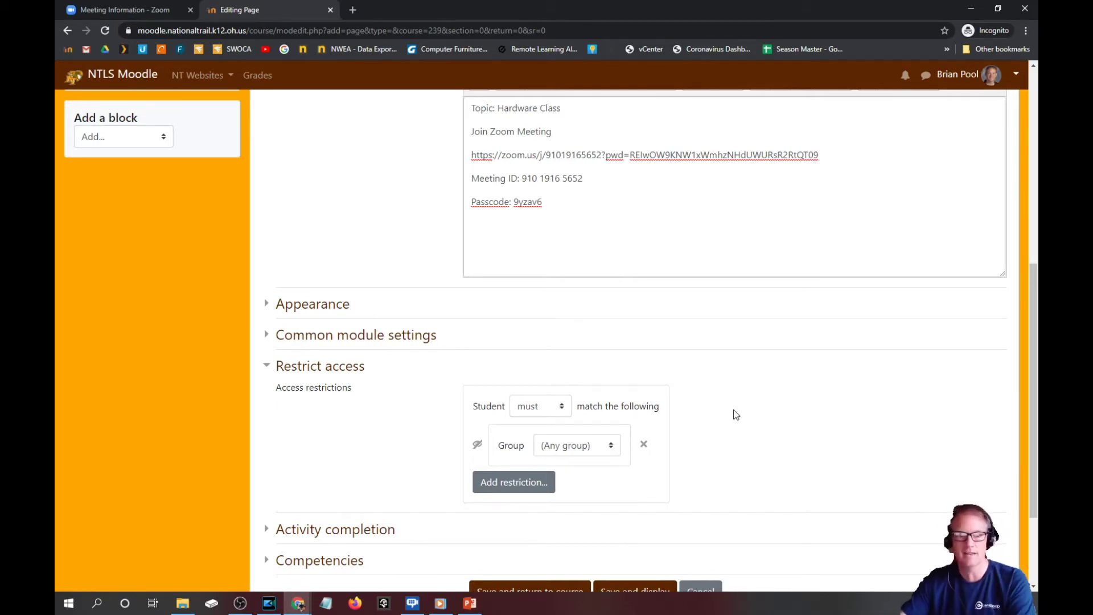
scroll(732, 414, "down", 2)
left_click(631, 476)
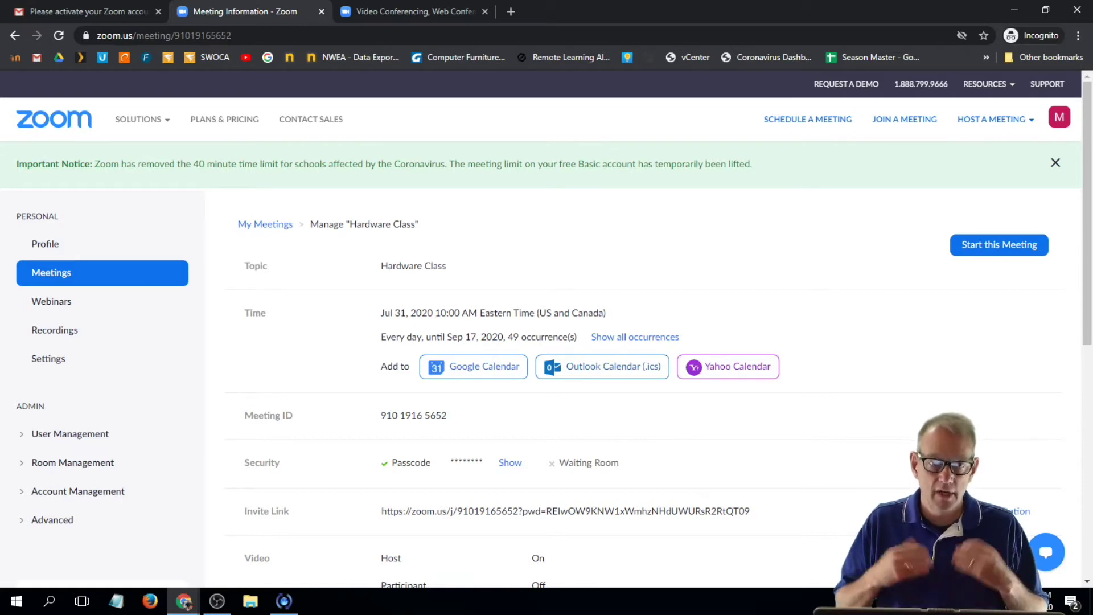
- Start the Hardware Class meeting from the portal and allow it to open in Zoom Meetings
left_click(1000, 245)
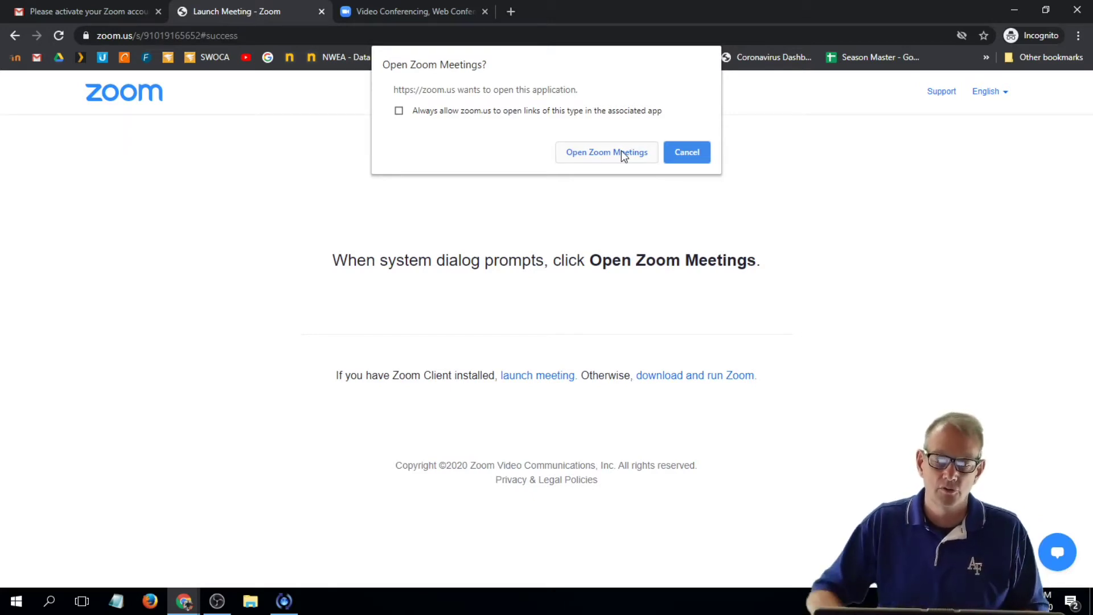
left_click(622, 153)
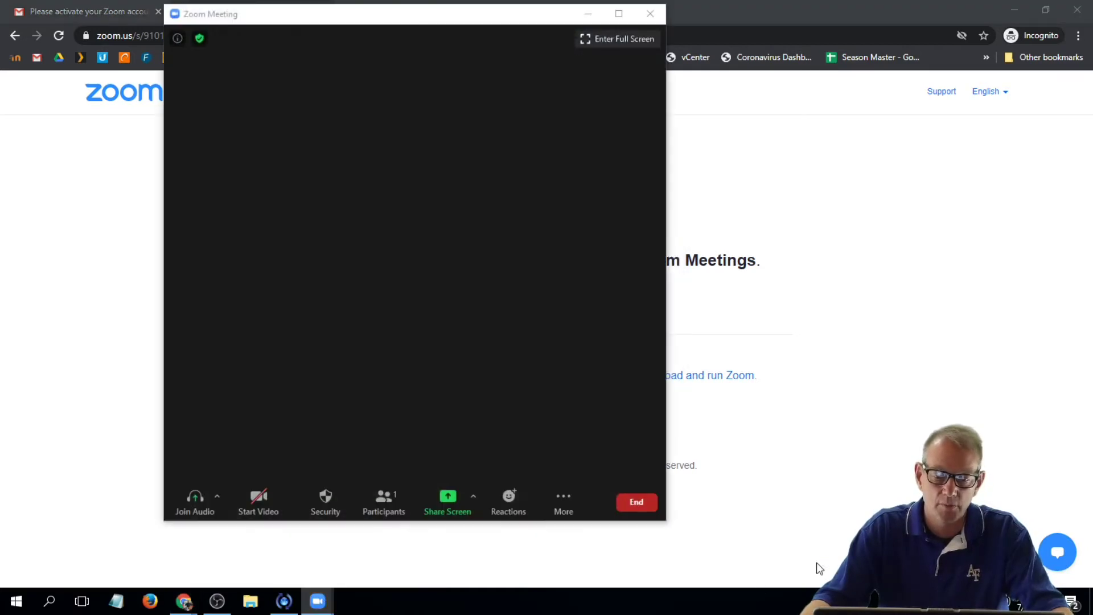
- Maximize the Zoom meeting window and bring up the Share Screen chooser
left_click(619, 14)
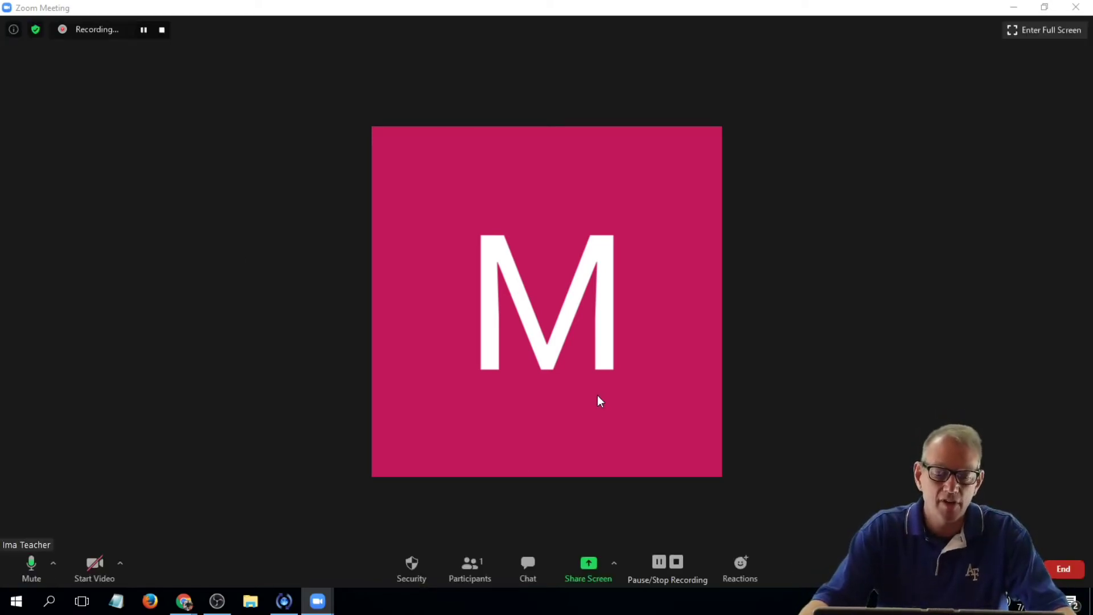
left_click(600, 571)
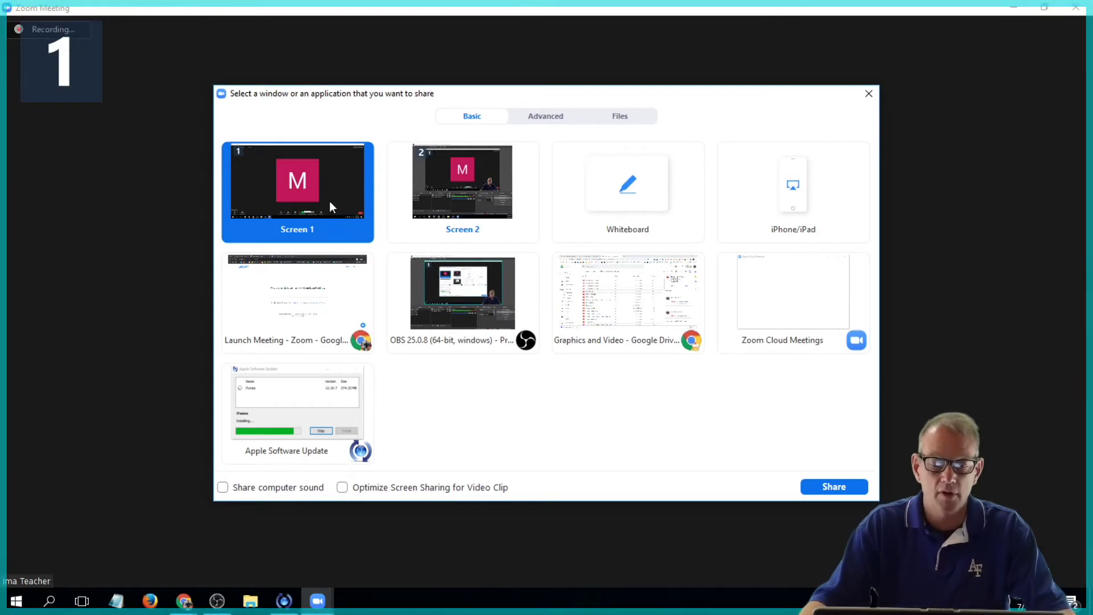
- Share Screen 1, minimize Chrome, and dismiss the restart and Apple Software Update prompts
left_click(826, 491)
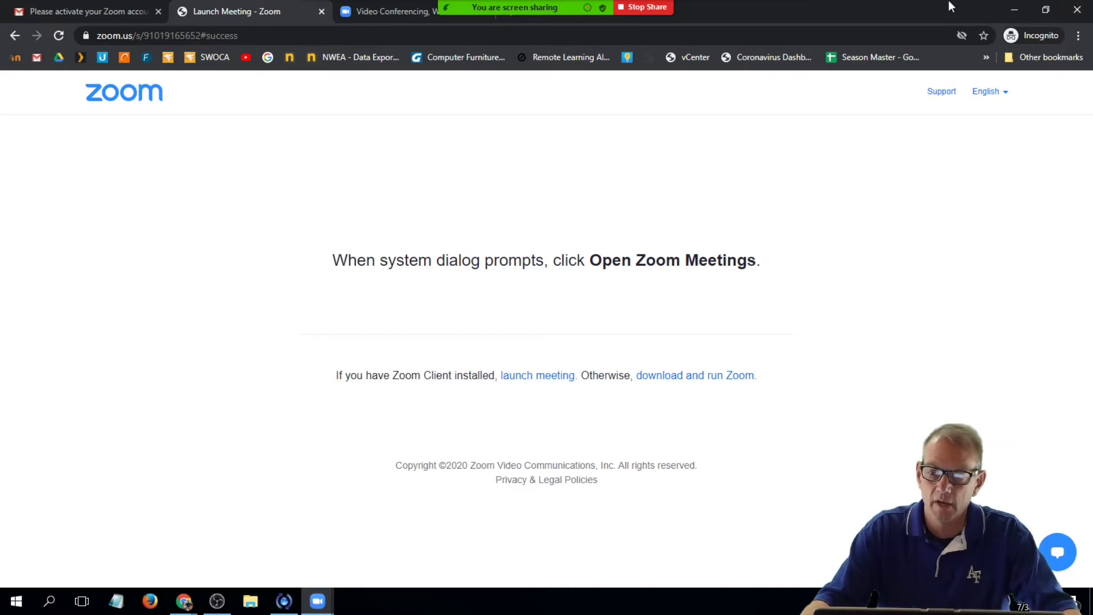
left_click(1029, 11)
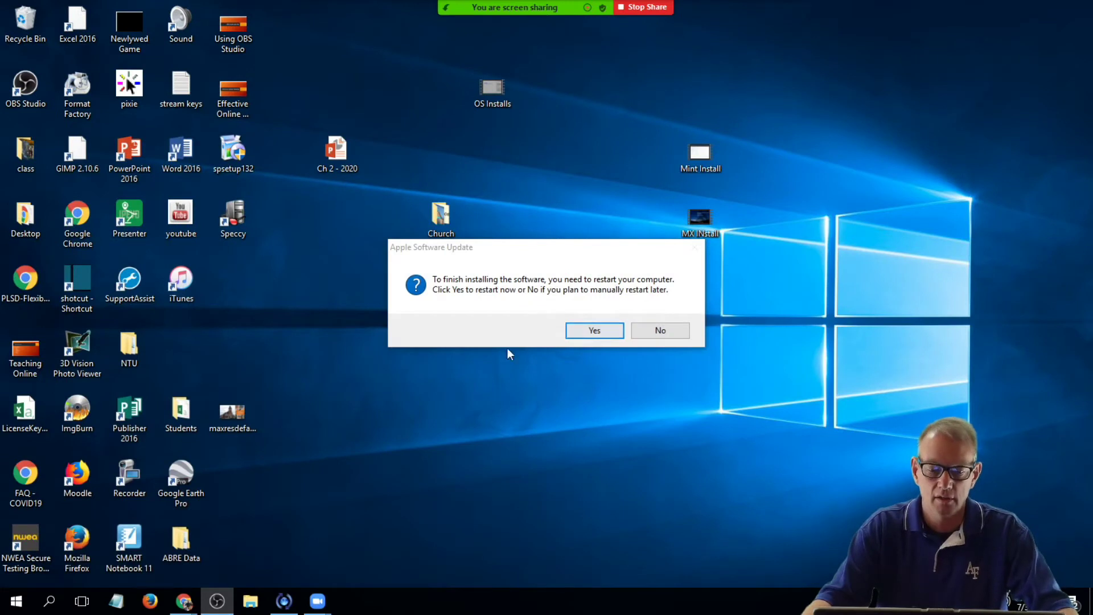
left_click(660, 330)
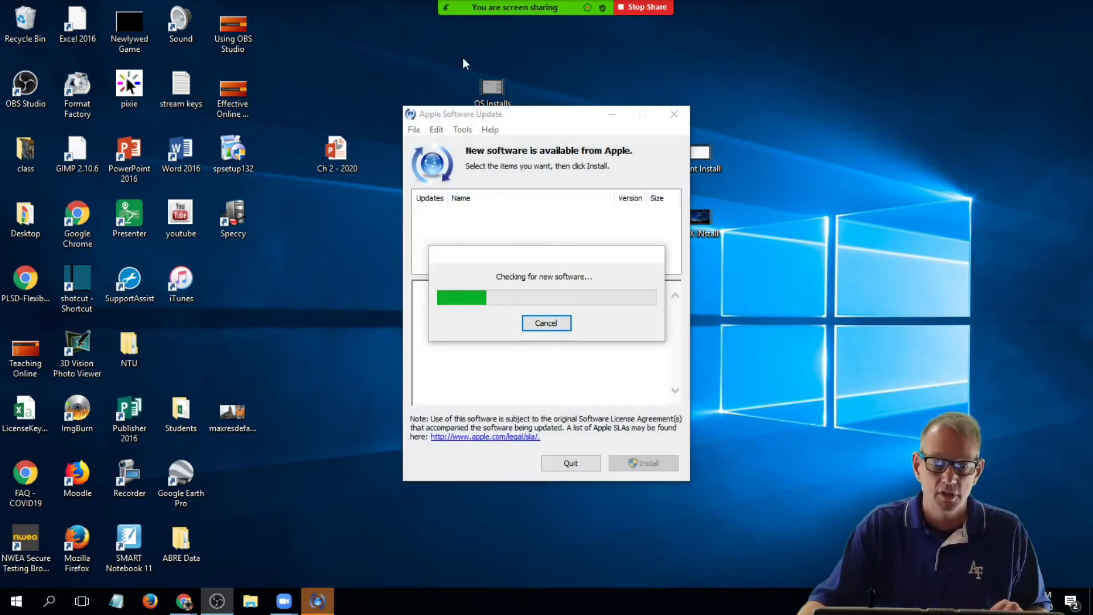
left_click(548, 329)
left_click(674, 114)
mouse_move(460, 5)
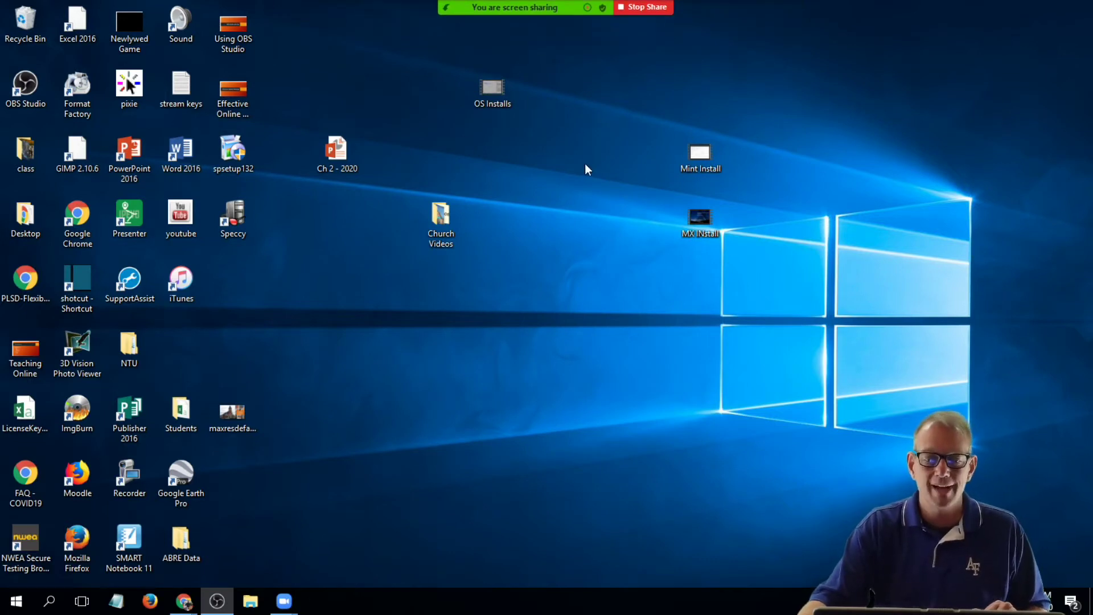
left_click(345, 10)
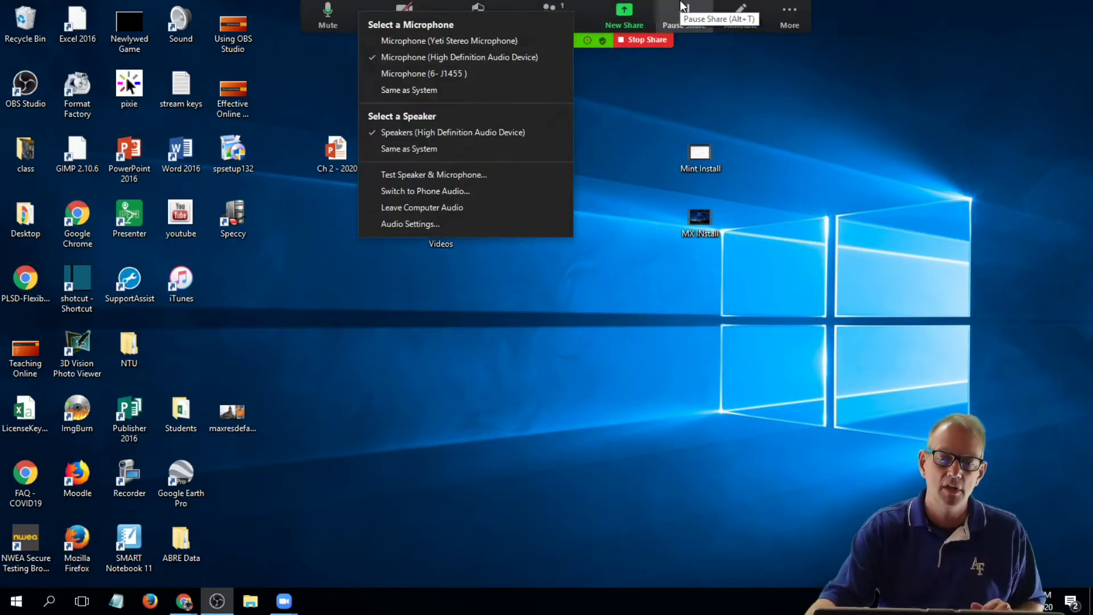
key("Escape")
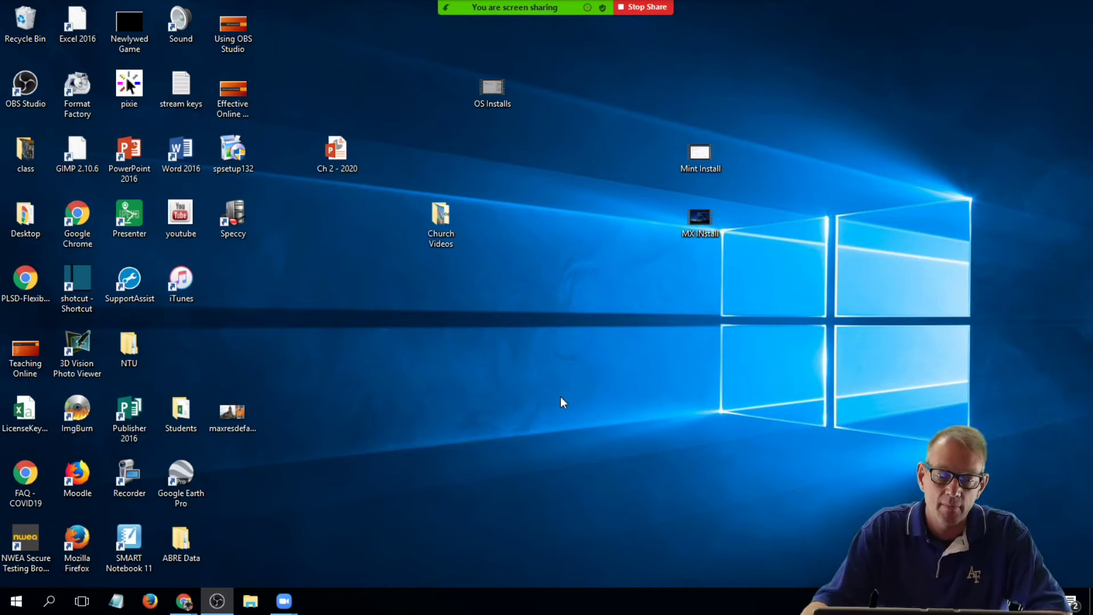
mouse_move(503, 12)
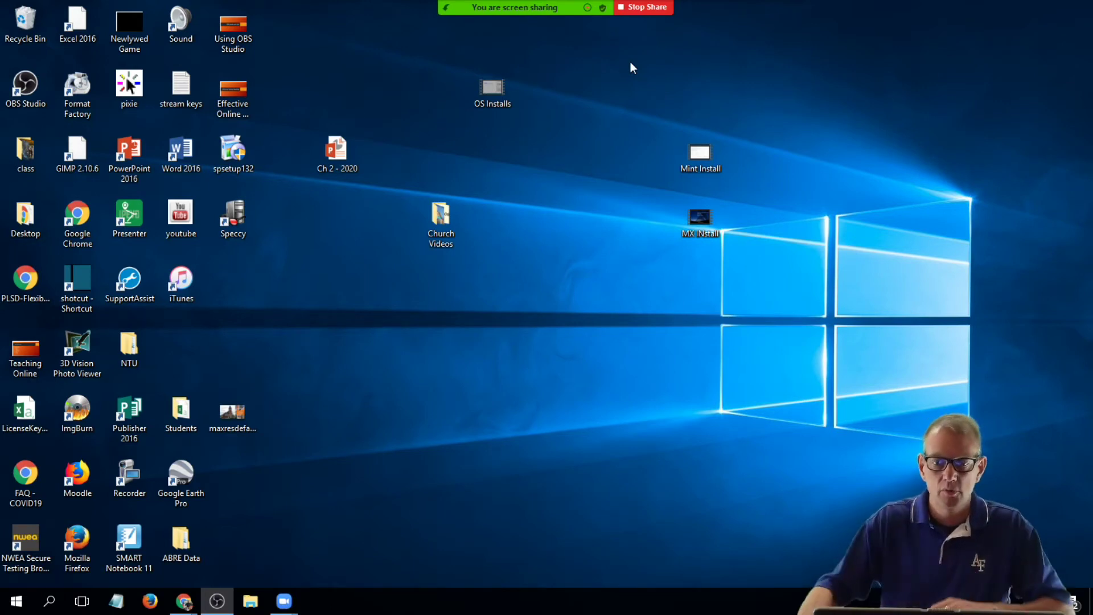
mouse_move(457, 5)
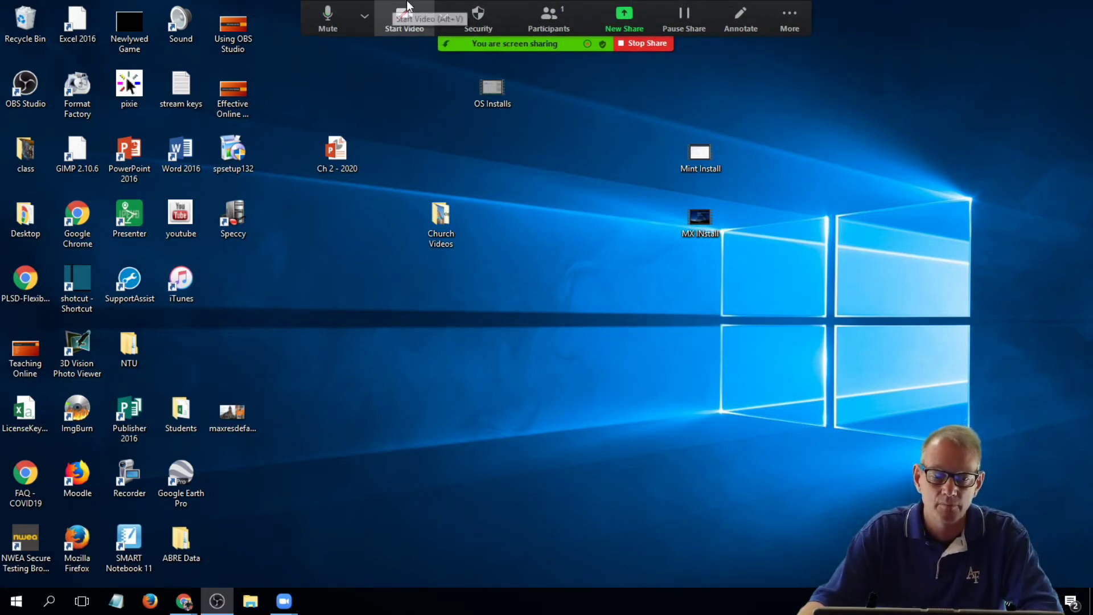
left_click(444, 22)
left_click(446, 20)
left_click(446, 19)
- Select the Integrated Webcam as the camera and start the video
left_click(456, 84)
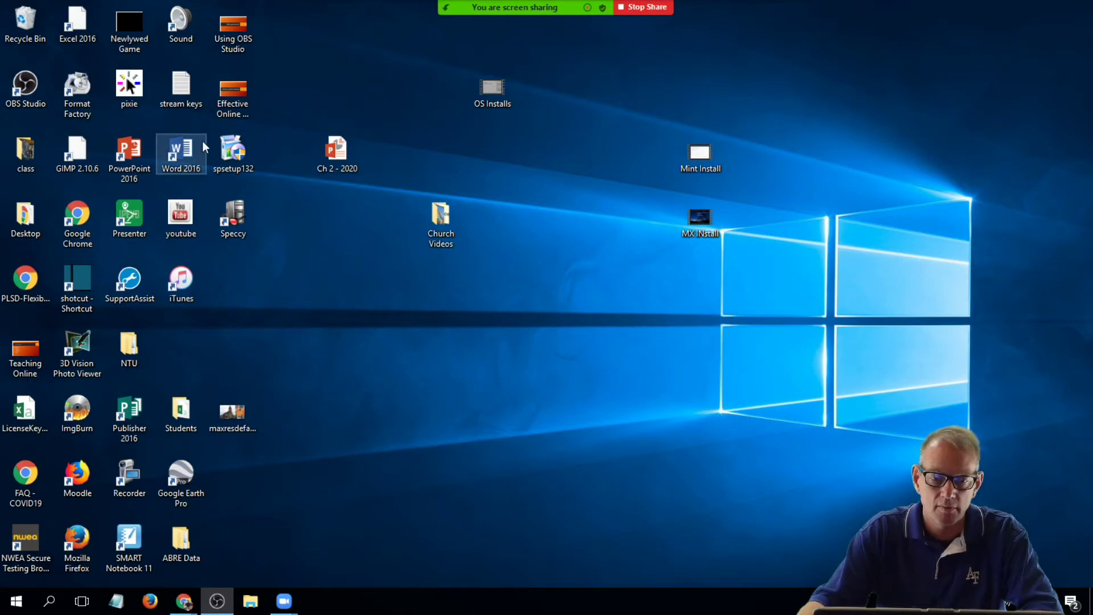
left_click(445, 16)
left_click(444, 16)
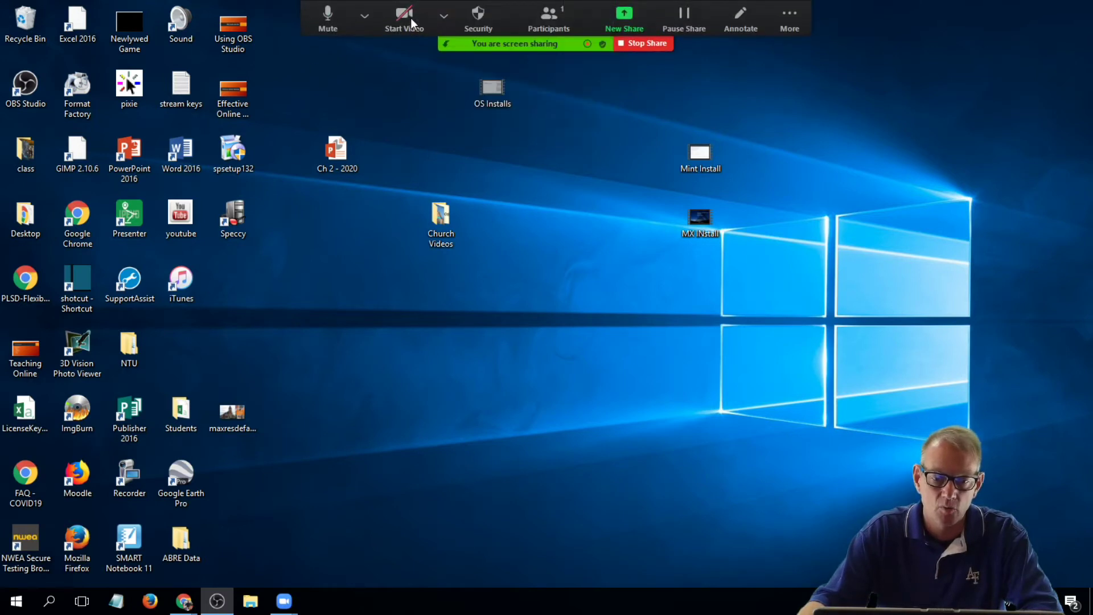
left_click(411, 20)
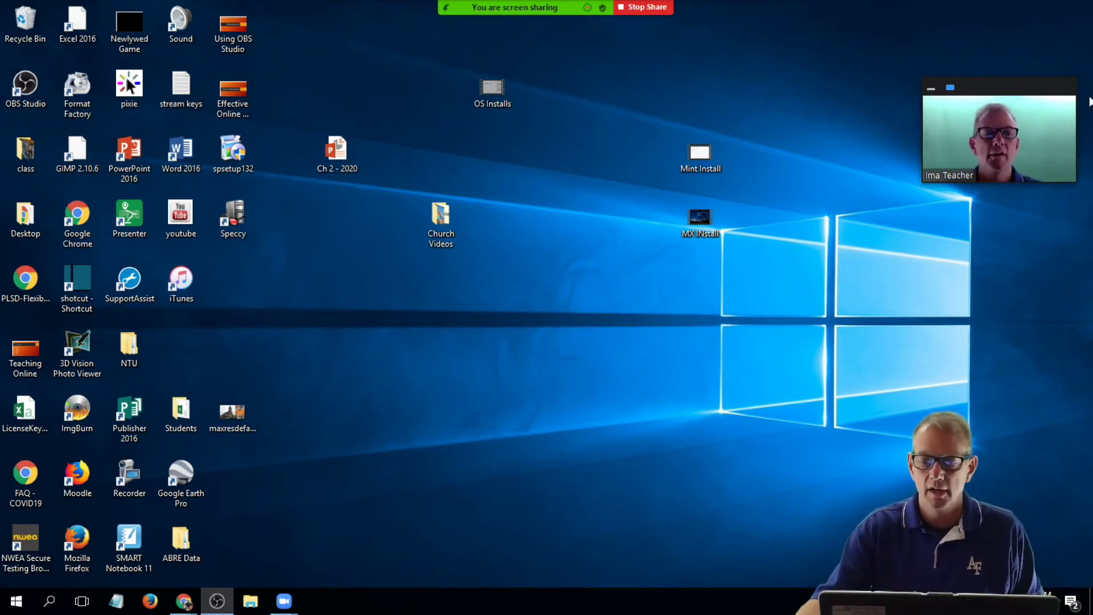
- Move the self-view video panel to the bottom-right corner of the screen
left_click_drag(973, 97, 1025, 484)
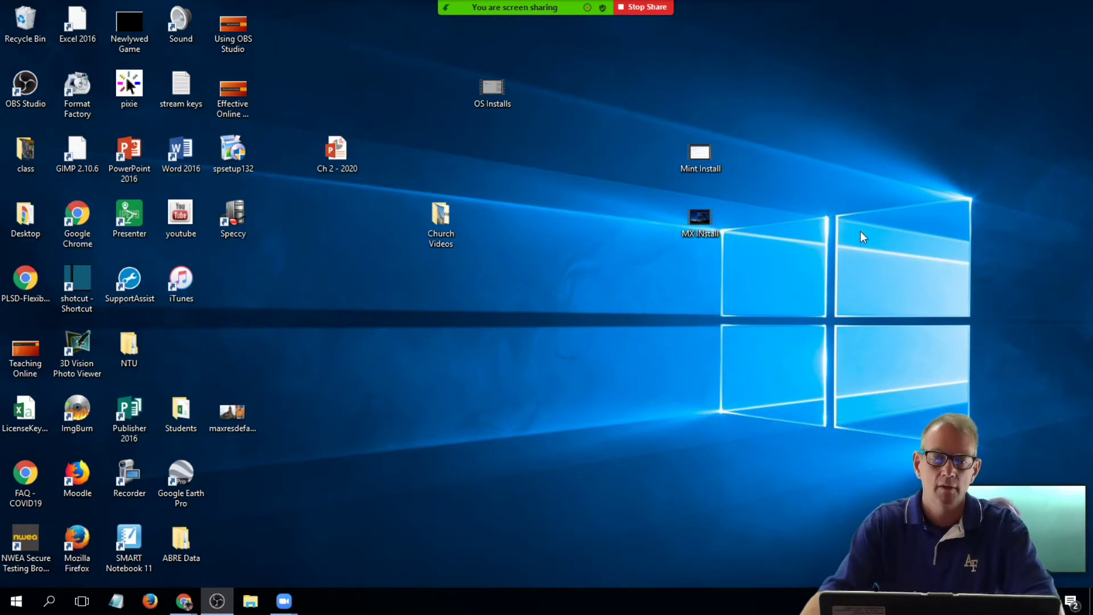
mouse_move(711, 5)
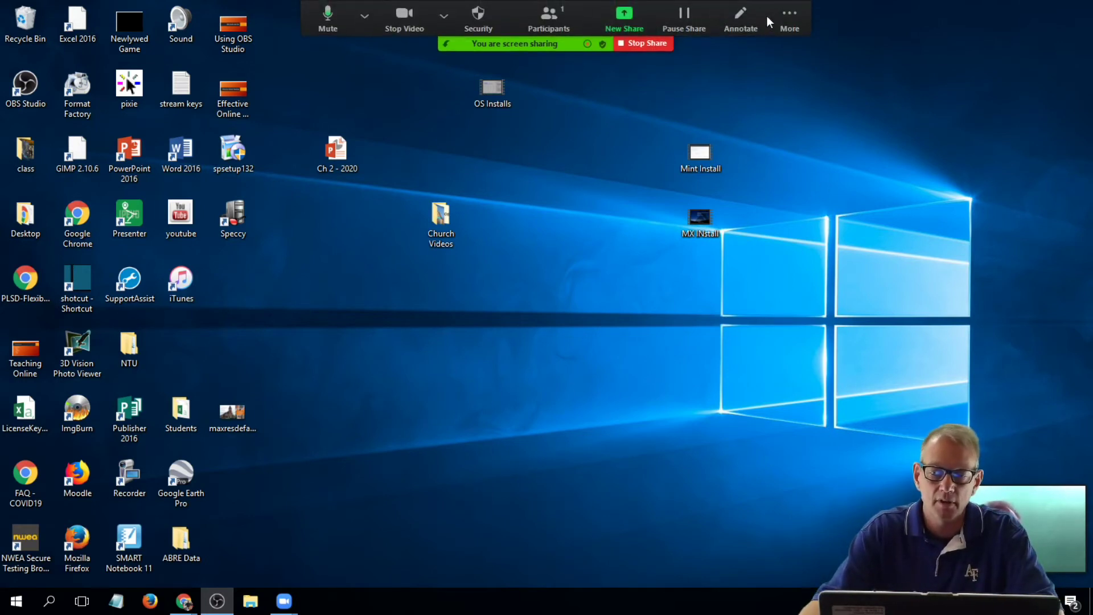
left_click(788, 18)
- Pause and then resume the desktop screen share
left_click(688, 26)
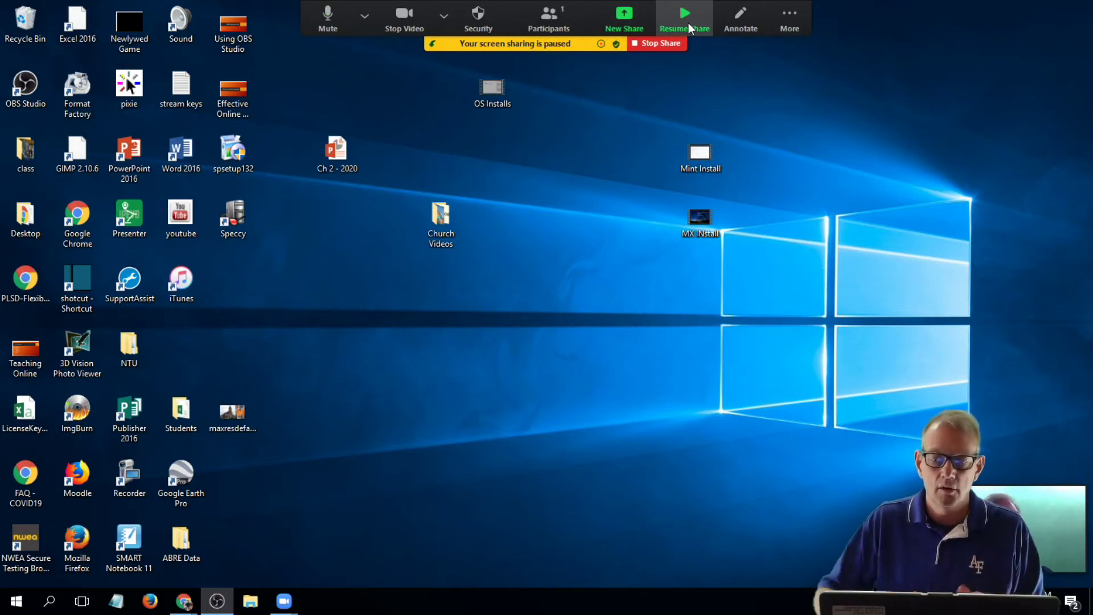
left_click(688, 23)
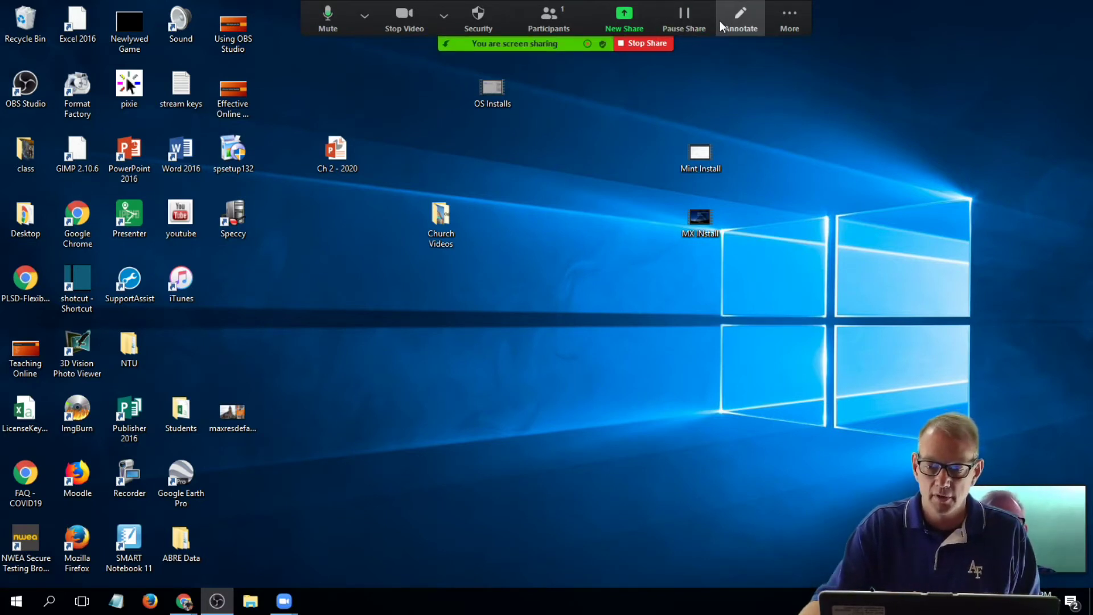
left_click(789, 19)
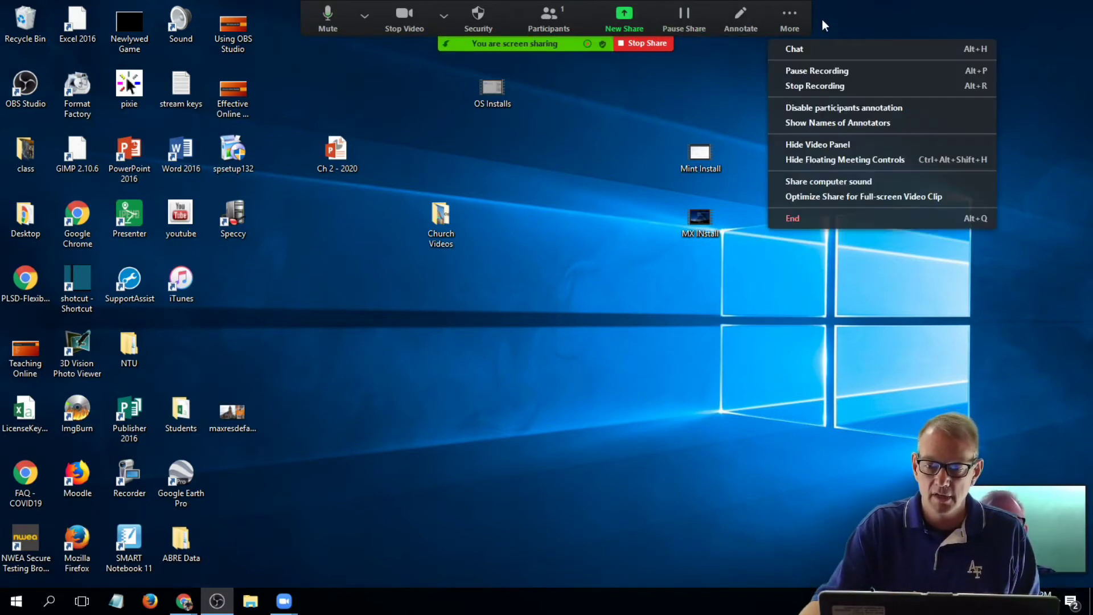
- Pause the meeting recording and bring up the Windows Project panel with Win+P
left_click(786, 71)
left_click(789, 17)
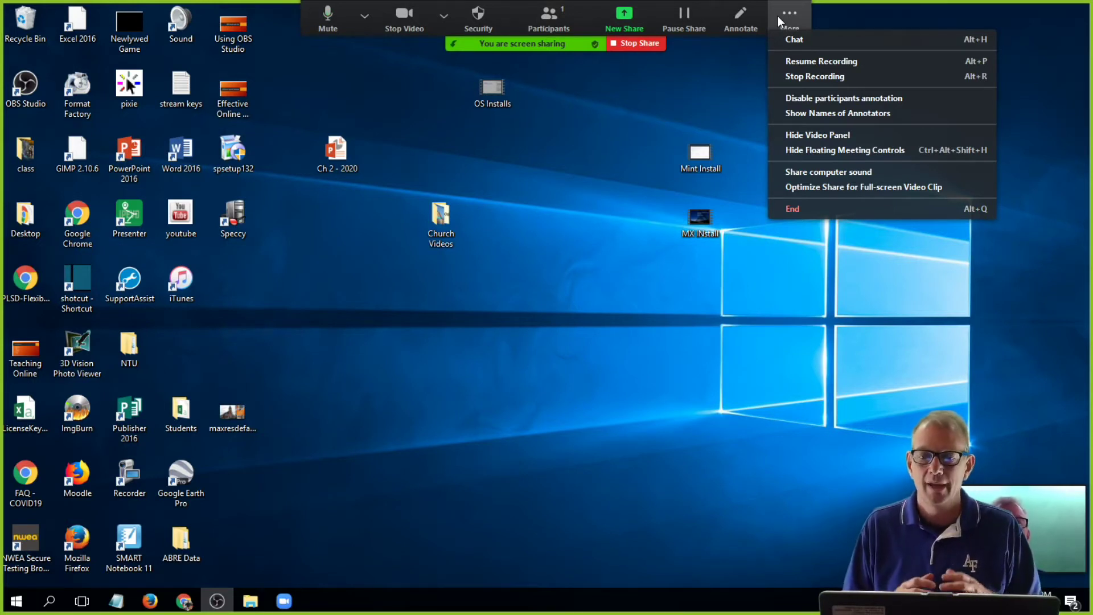
left_click(738, 24)
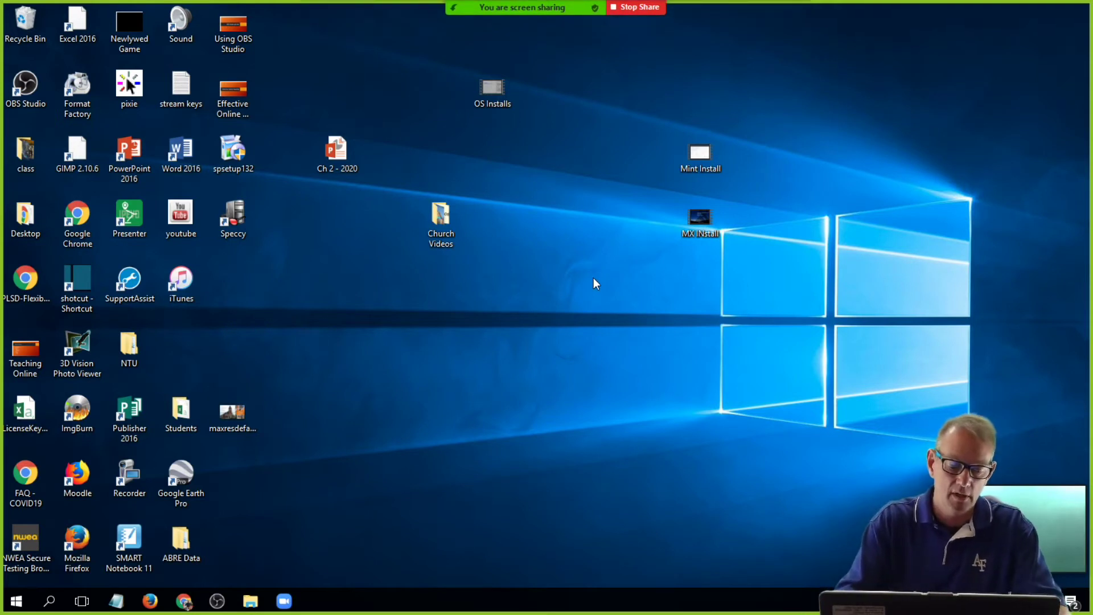
key("super+p")
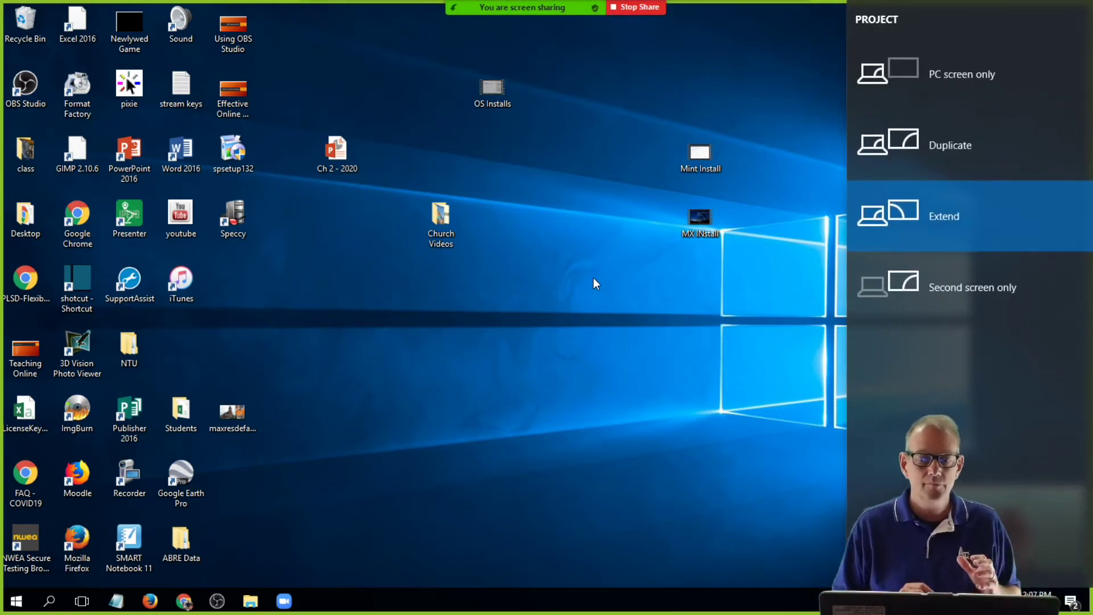
- Dismiss the Project panel, resume the meeting recording, and mute the microphone
key("Escape")
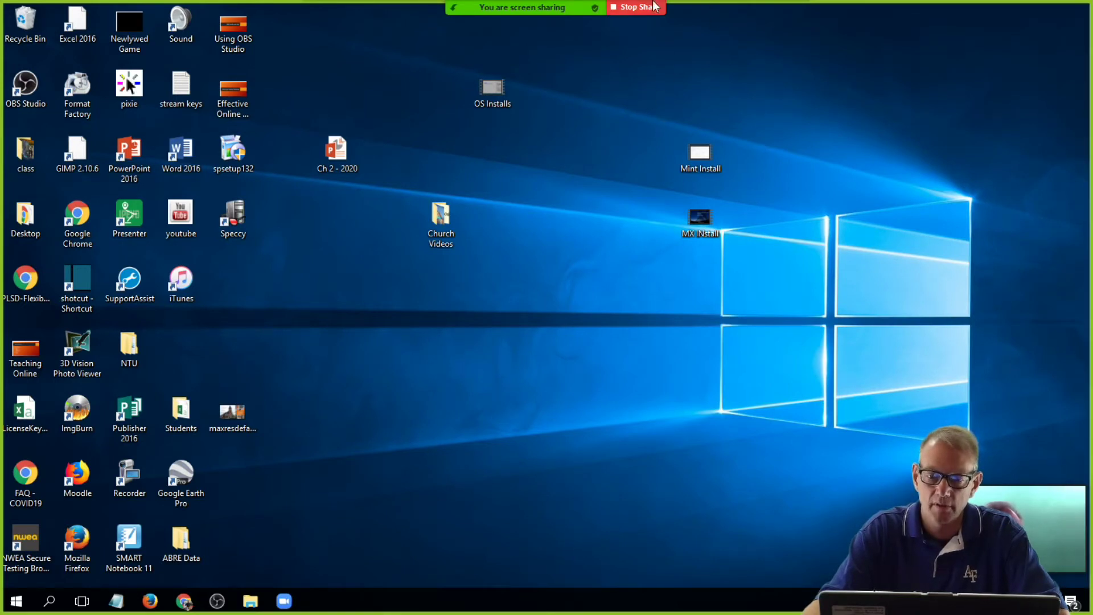
mouse_move(529, 17)
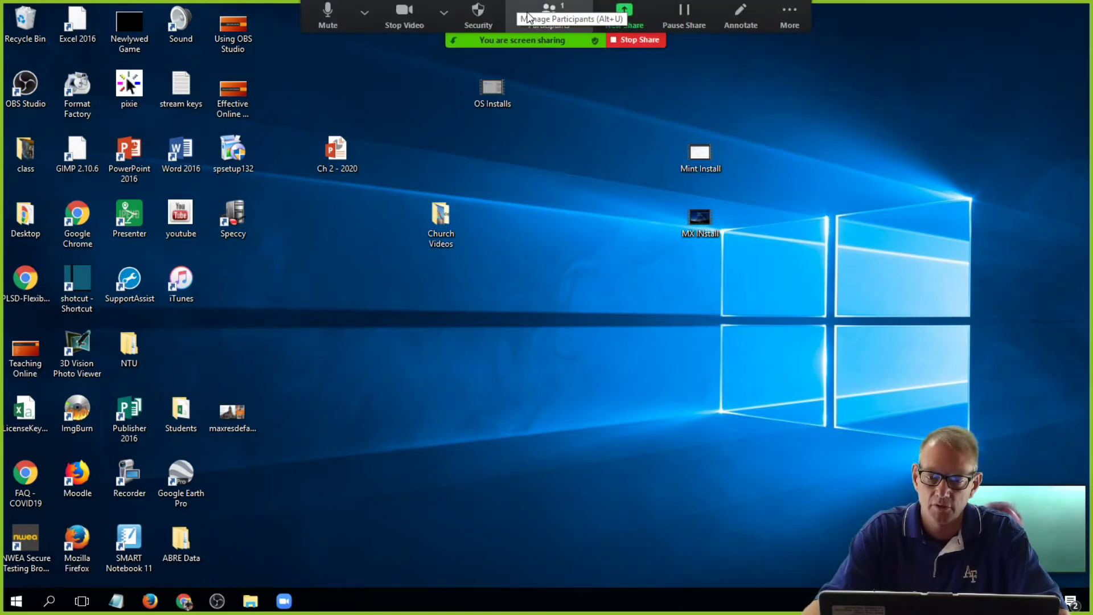
left_click(771, 12)
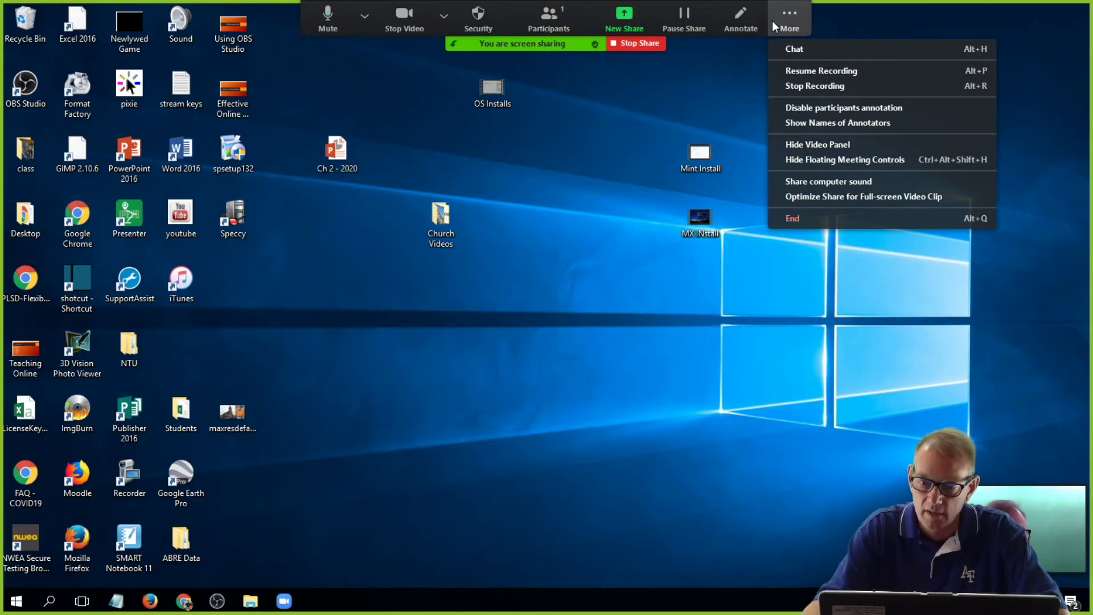
left_click(856, 73)
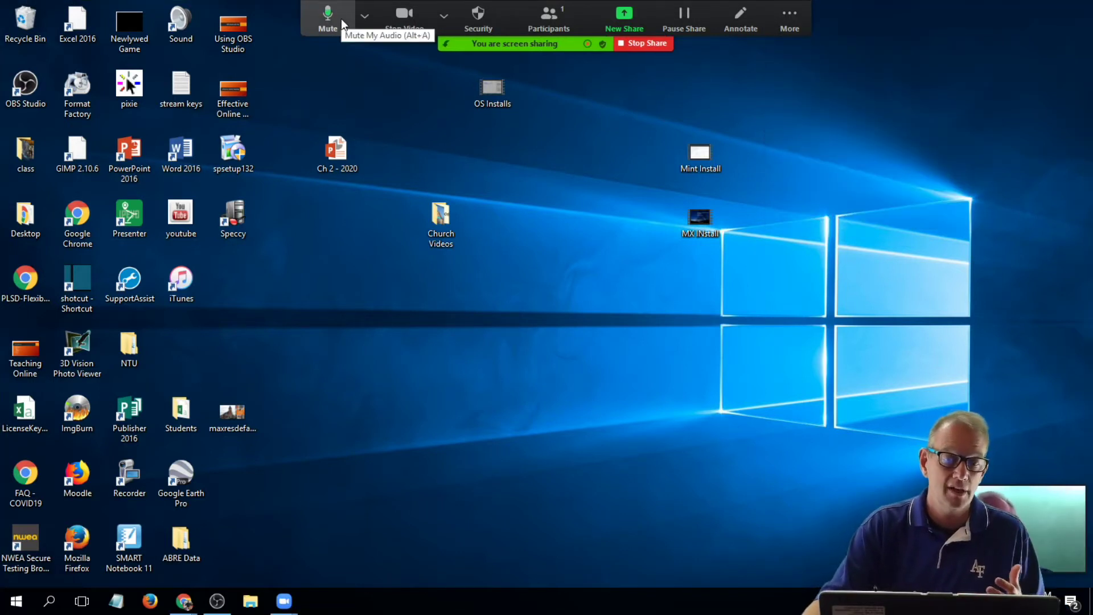
left_click(340, 19)
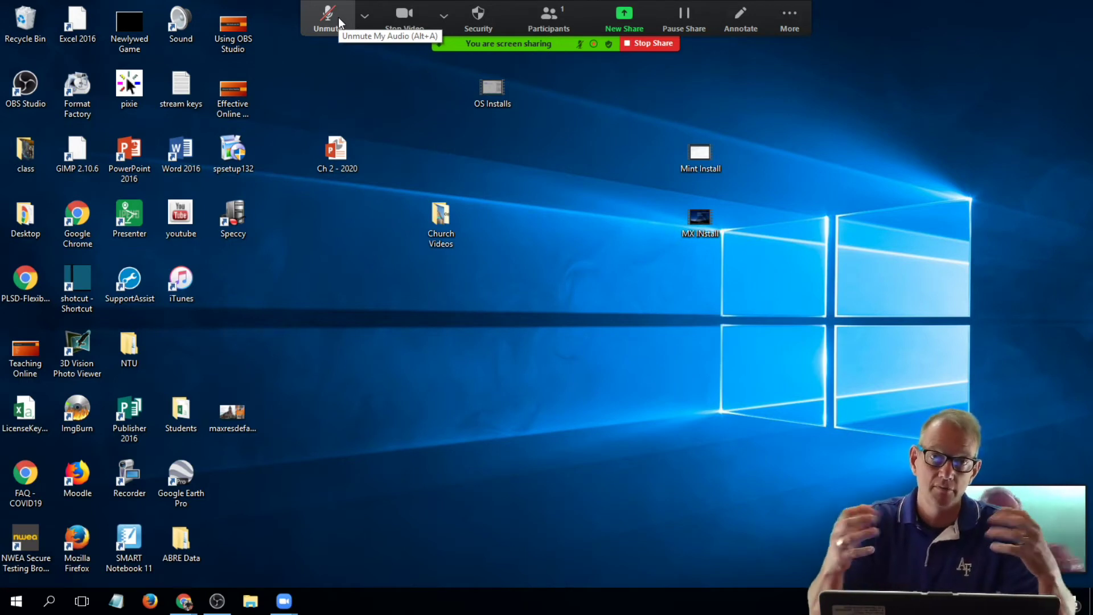
- Choose Unmute Myself on the 'You are muted' recording alert
key("alt+r")
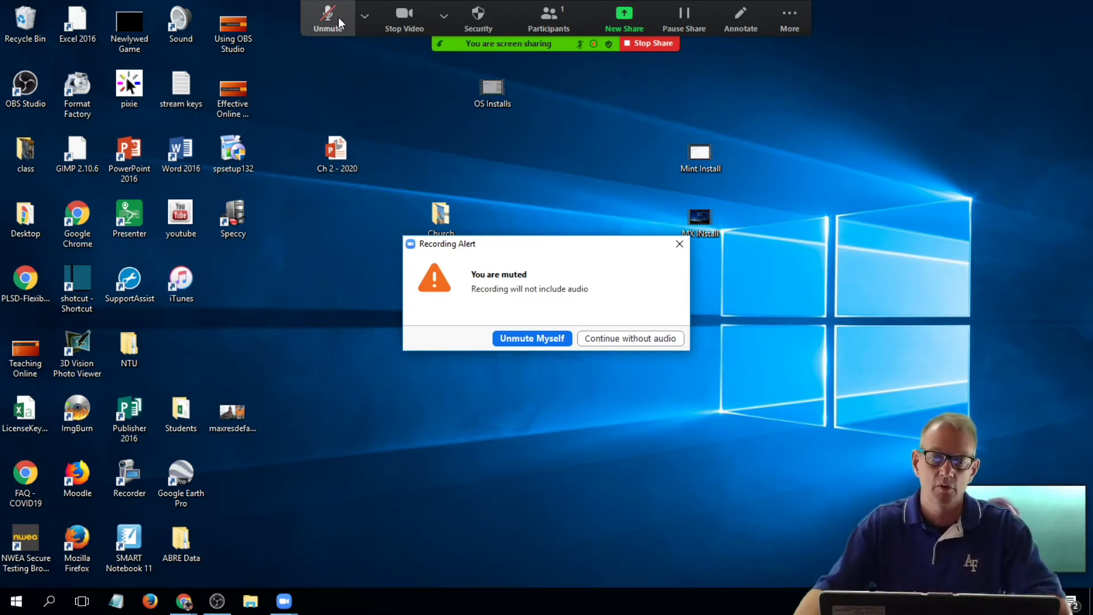
left_click_drag(338, 17, 337, 26)
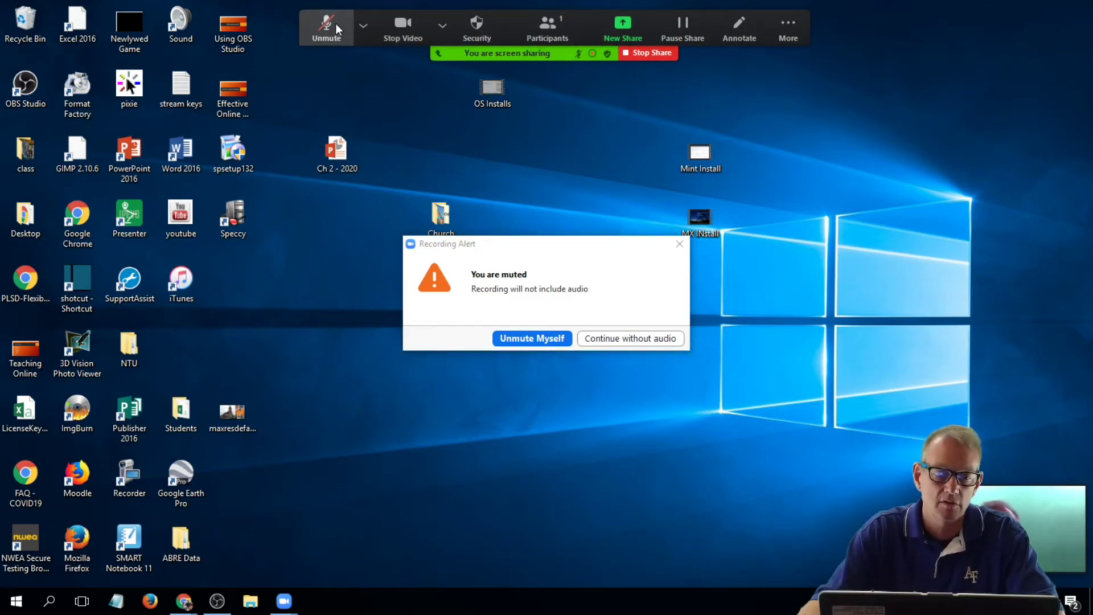
left_click(529, 343)
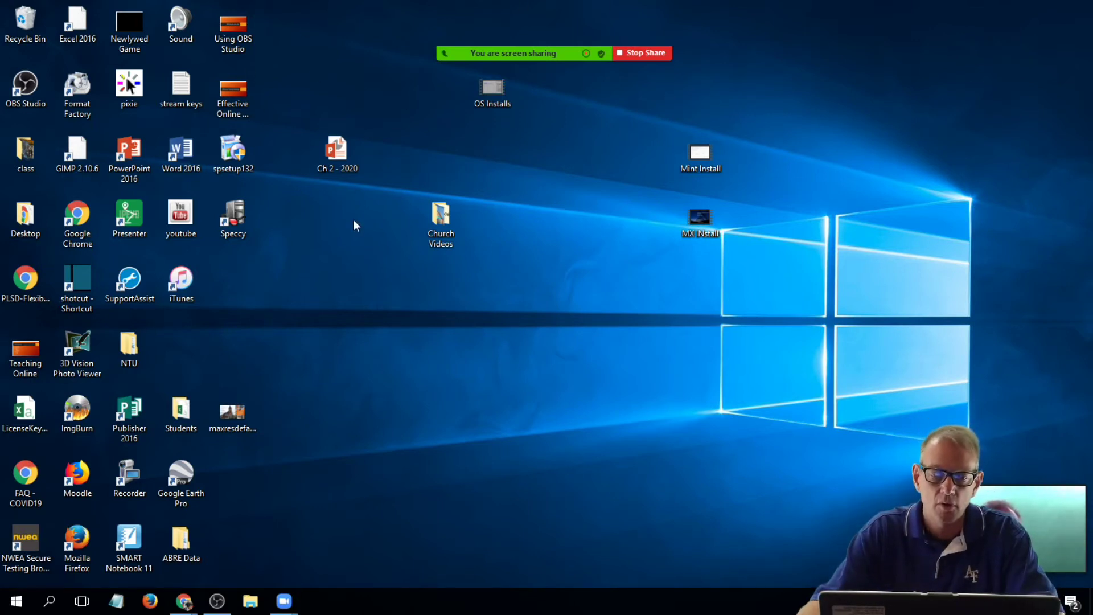
mouse_move(547, 52)
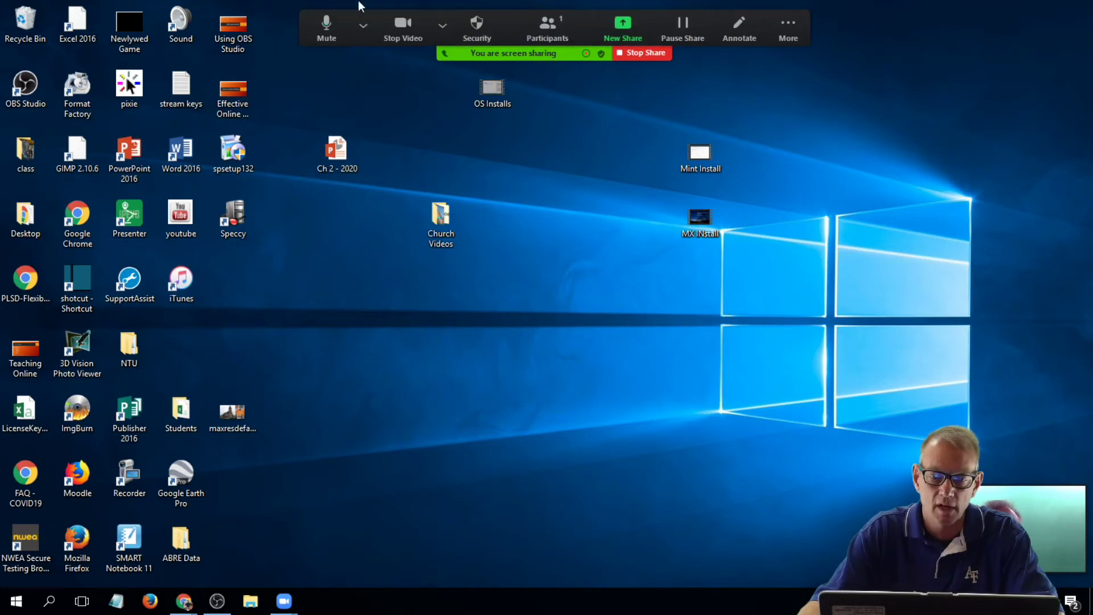
- Review the microphone, speaker and camera device choices in the meeting toolbar
left_click(362, 25)
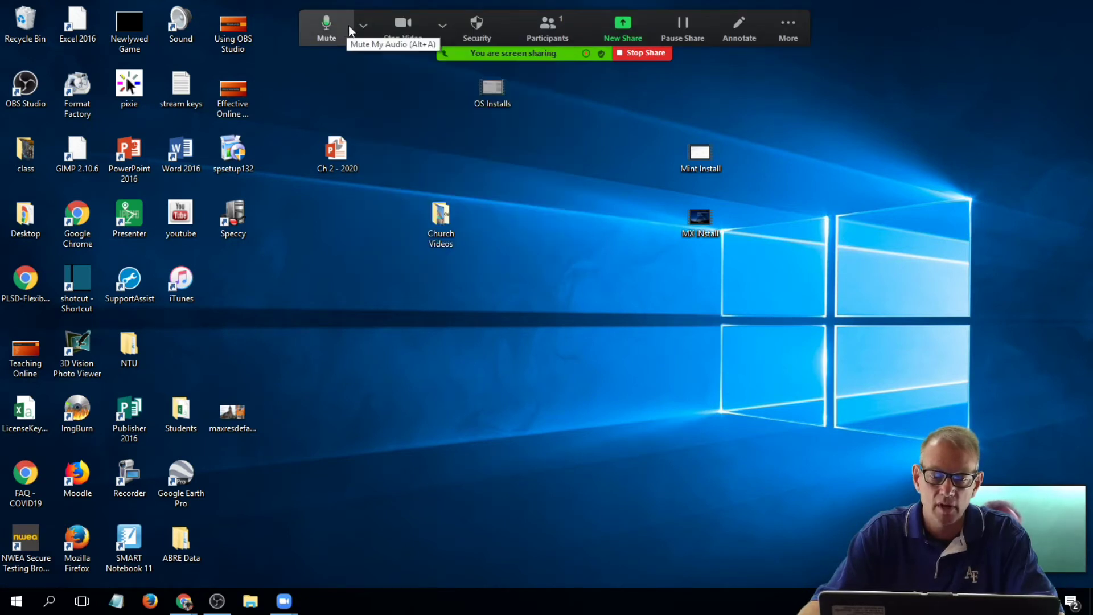
left_click(374, 27)
left_click(367, 25)
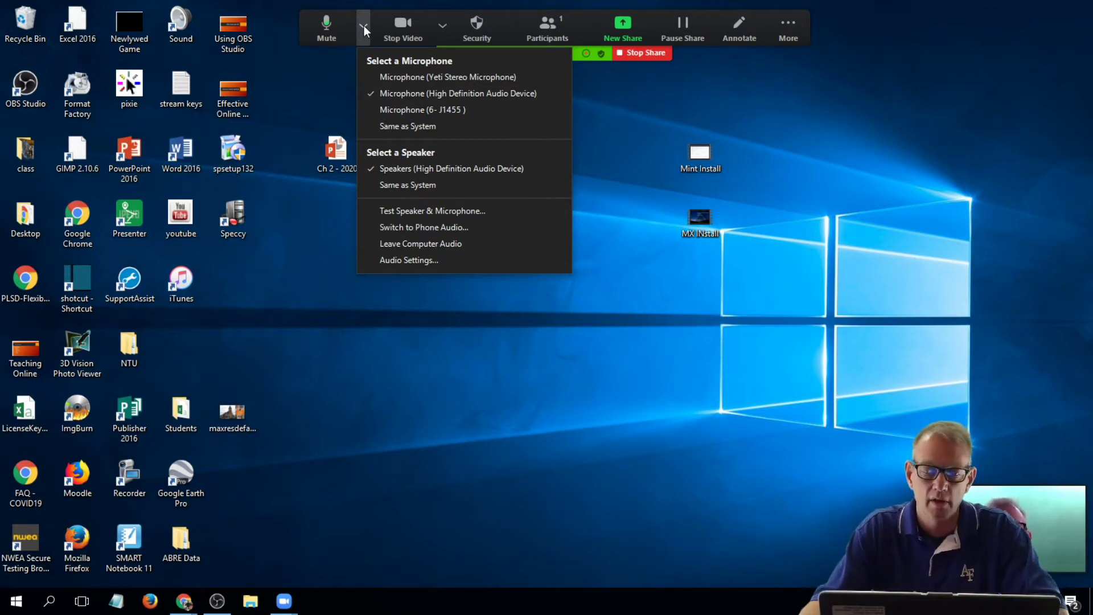
left_click(418, 28)
left_click(442, 26)
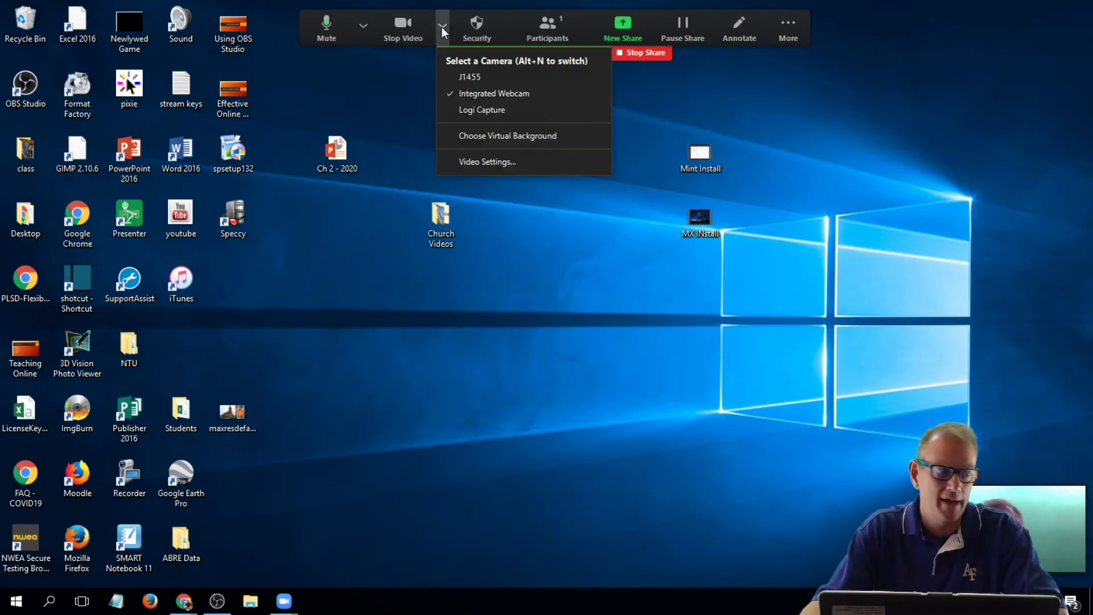
left_click(442, 27)
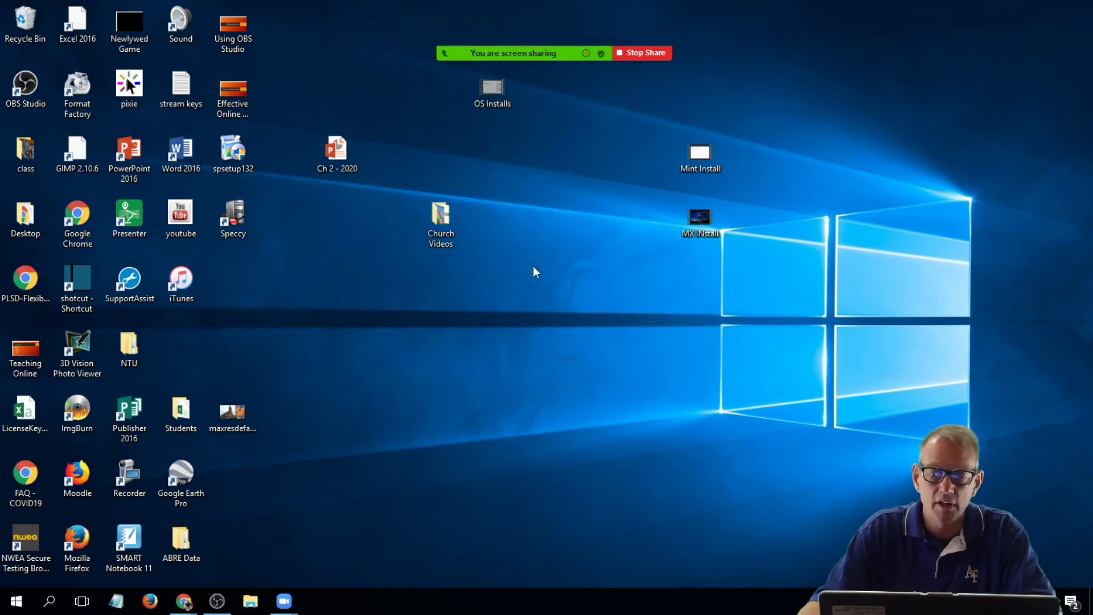
- Stop the meeting recording from the More menu
mouse_move(617, 7)
left_click(775, 29)
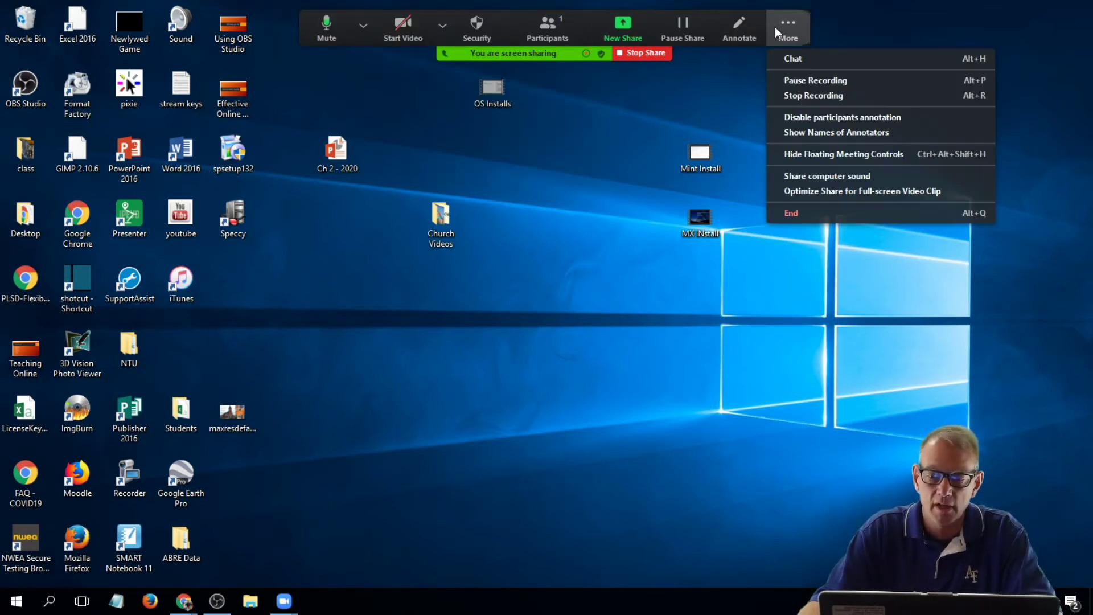
left_click(786, 97)
- Stop sharing the desktop and end the Hardware Class meeting for all participants
left_click(632, 54)
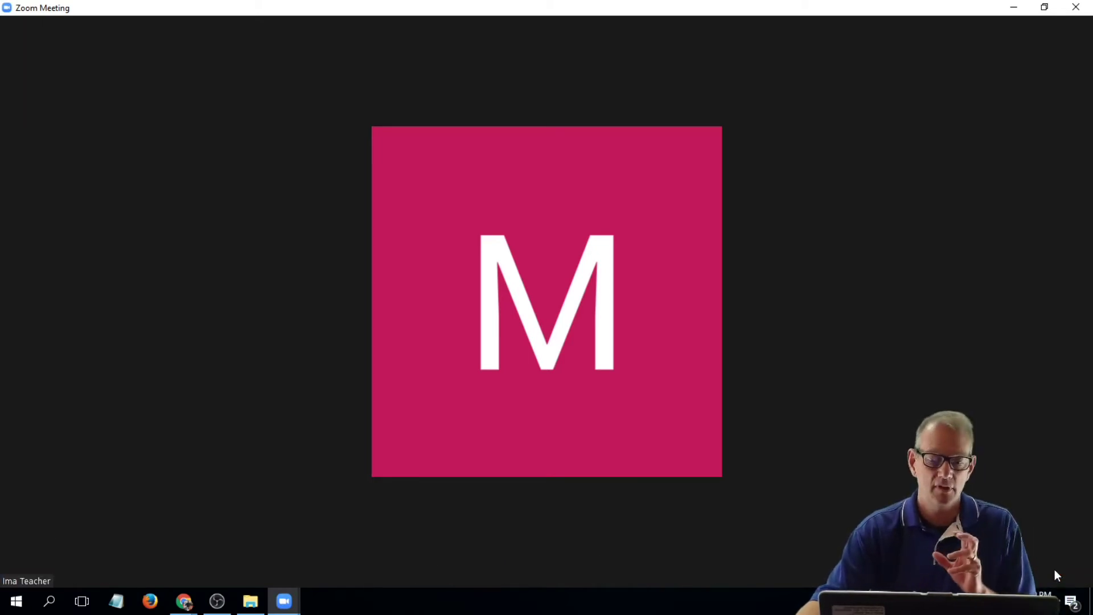
left_click(1062, 568)
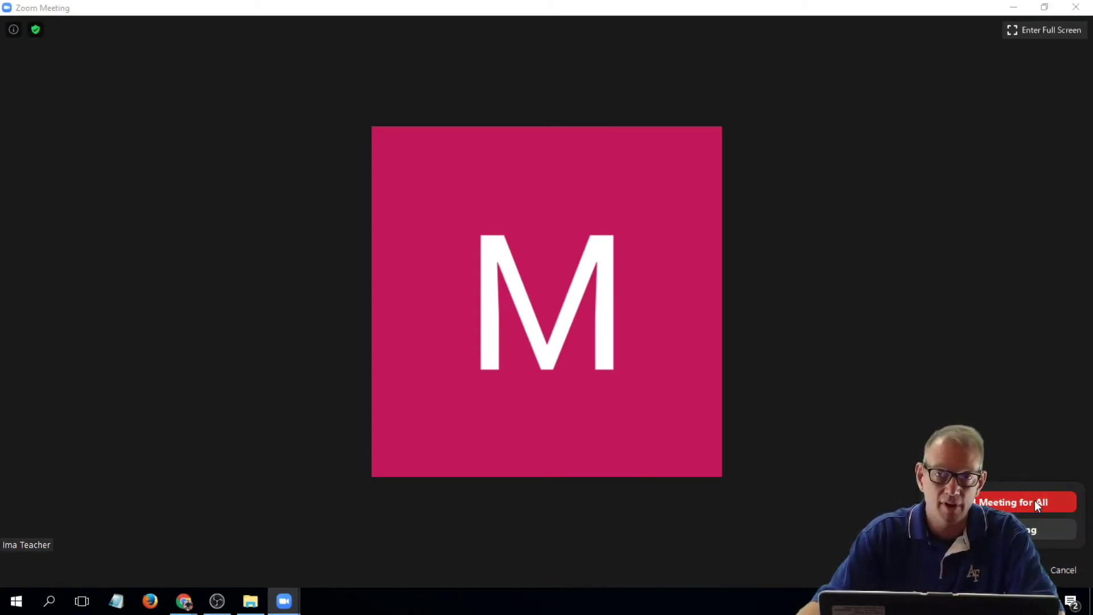
left_click(1038, 503)
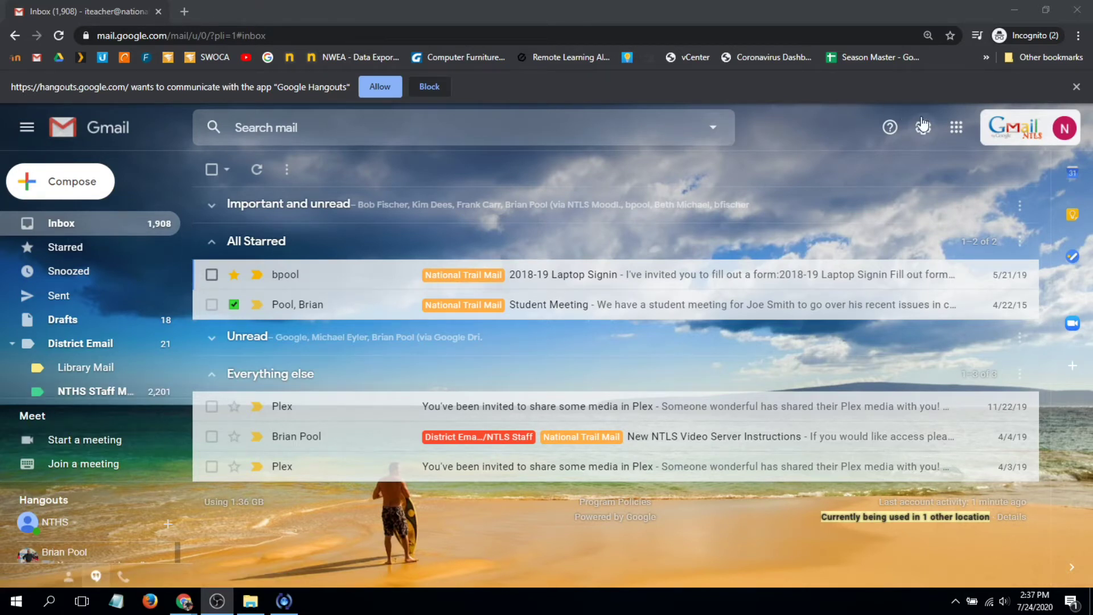
- Open YouTube from the Google apps grid and start creating a channel from account settings
left_click(955, 129)
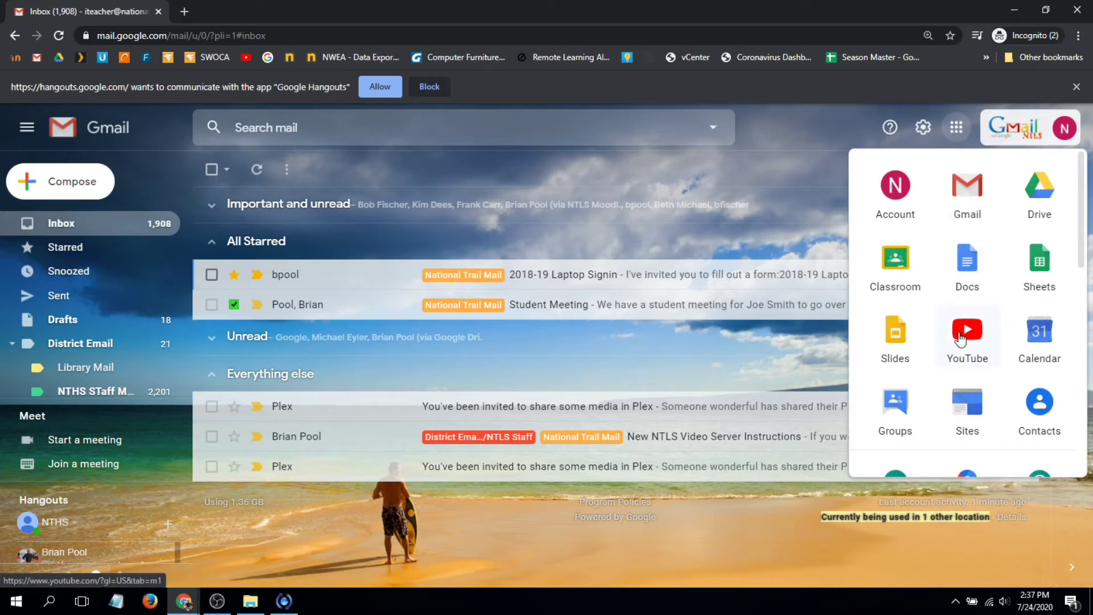
left_click(960, 339)
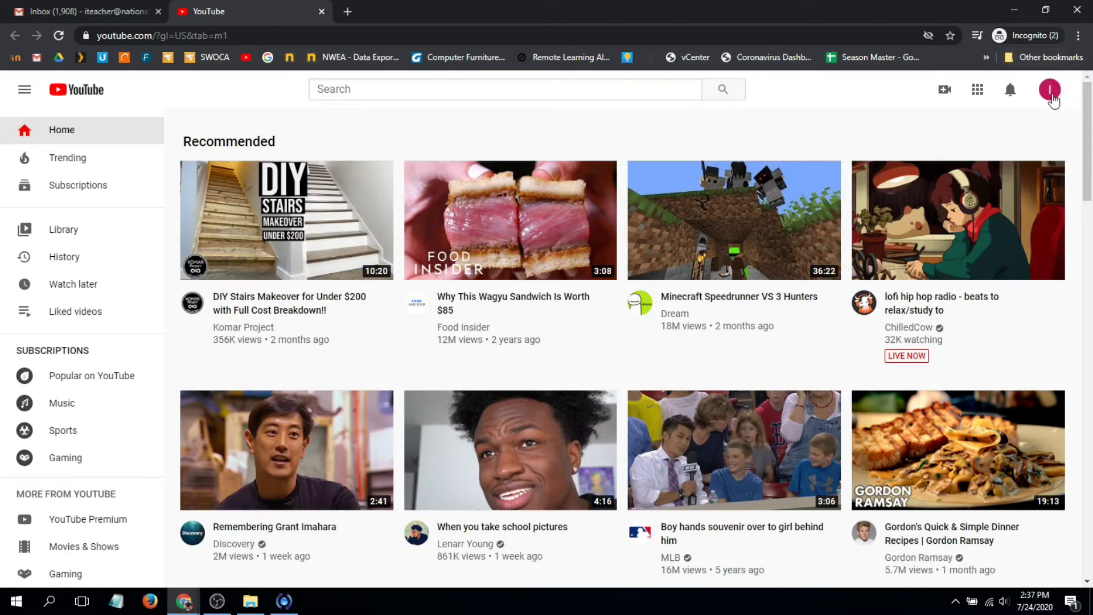
left_click(1051, 91)
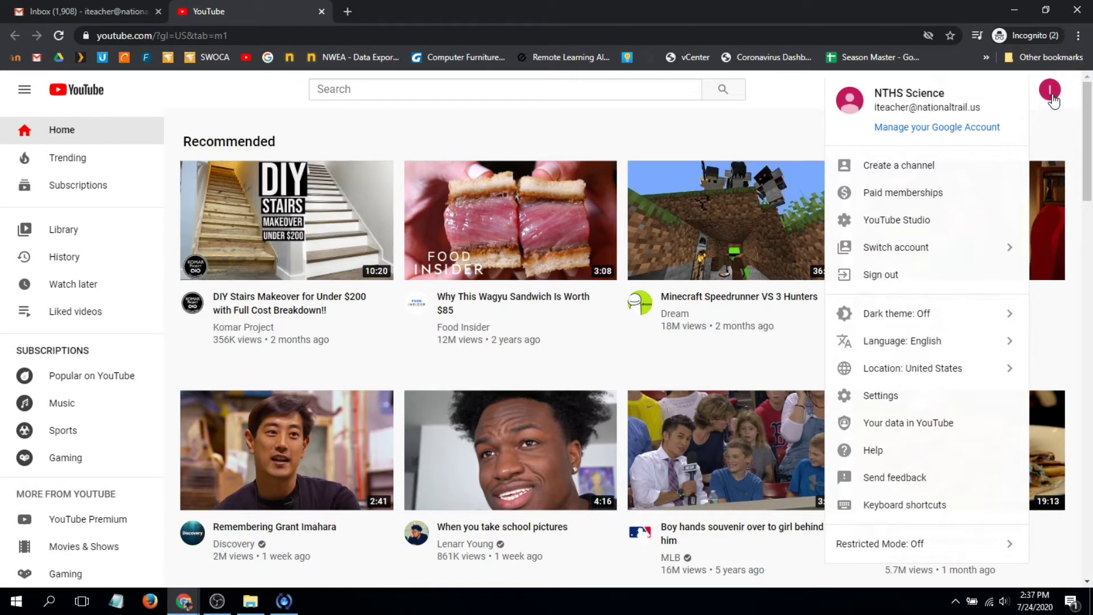
left_click(896, 399)
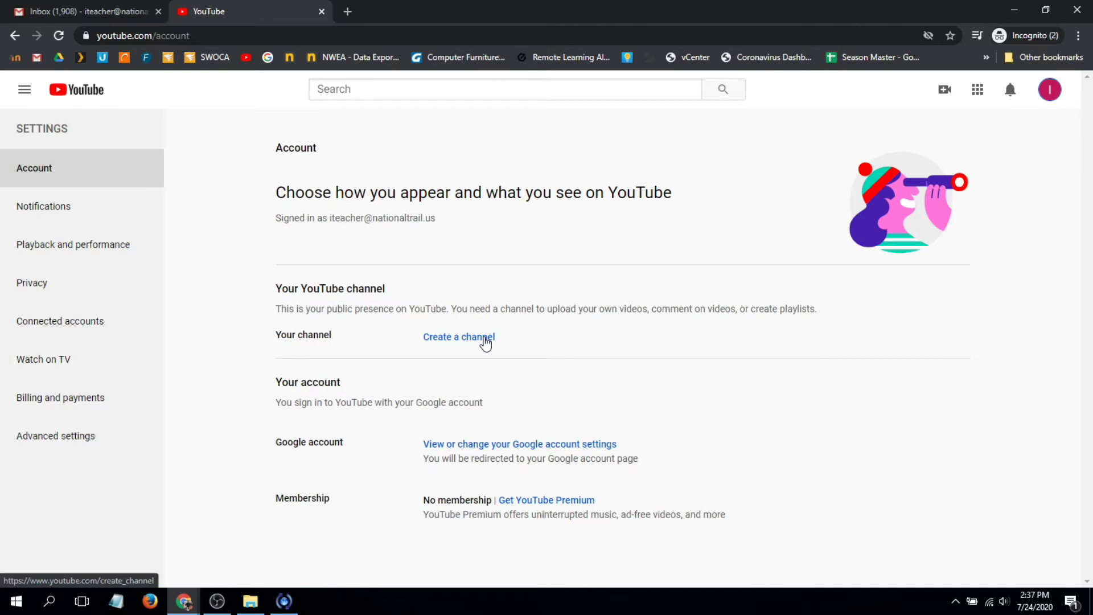
left_click(470, 344)
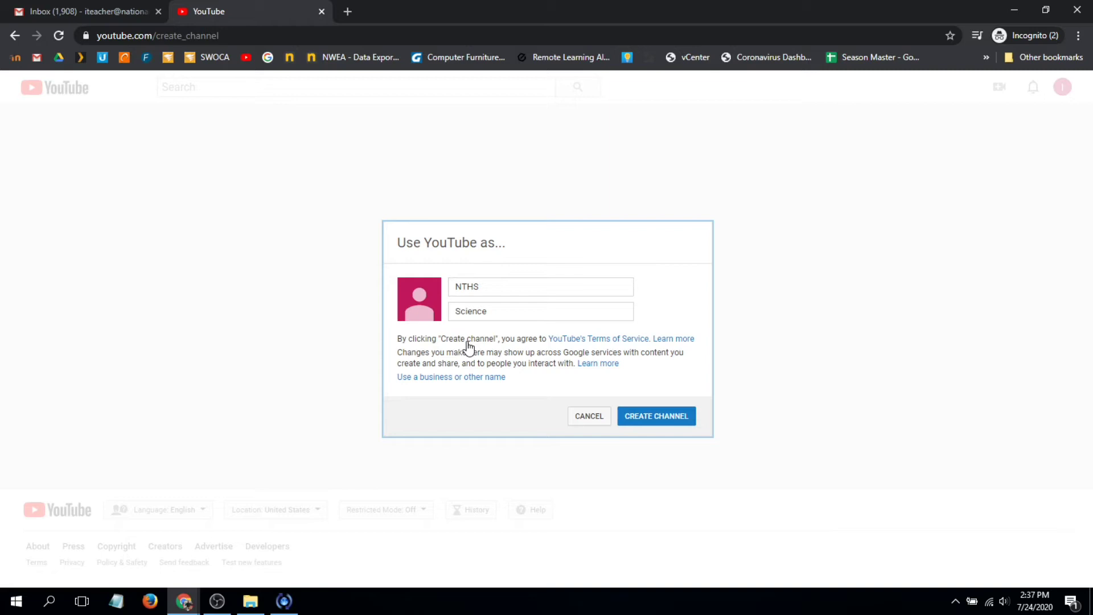
- Replace the default name with the teacher's first and last name and create the channel
double_click(498, 292)
type("NTMS 8th Grade")
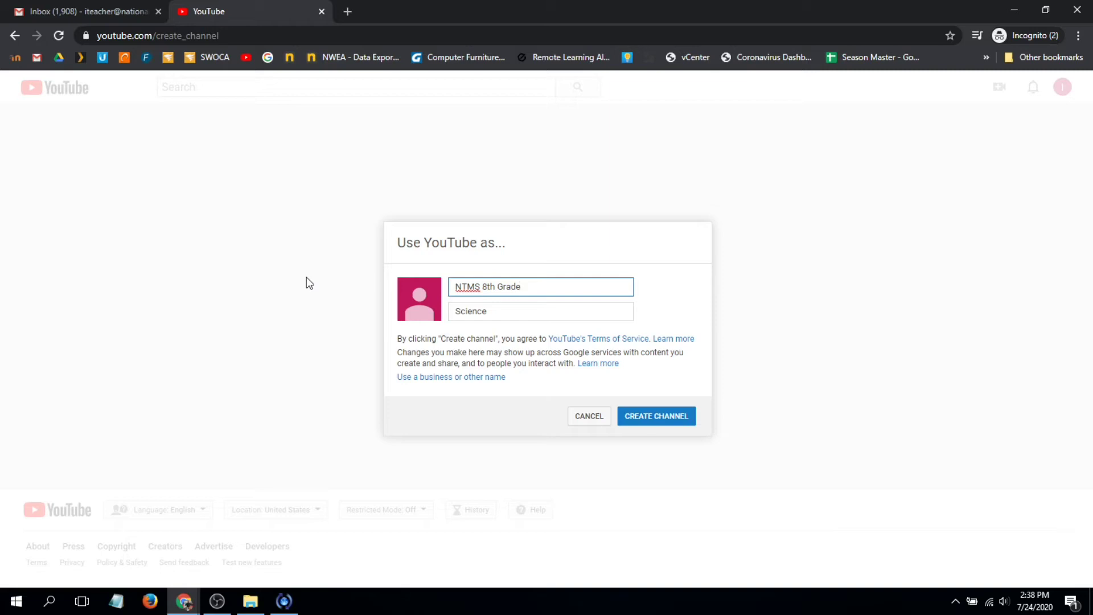
key("BackSpace")
key("BackSpace")
key("BackSpace")
key("BackSpace")
key("BackSpace")
key("BackSpace")
key("BackSpace")
key("BackSpace")
key("BackSpace")
key("BackSpace")
key("BackSpace")
key("BackSpace")
key("BackSpace")
type("Mr.")
key("Tab")
type("Pool")
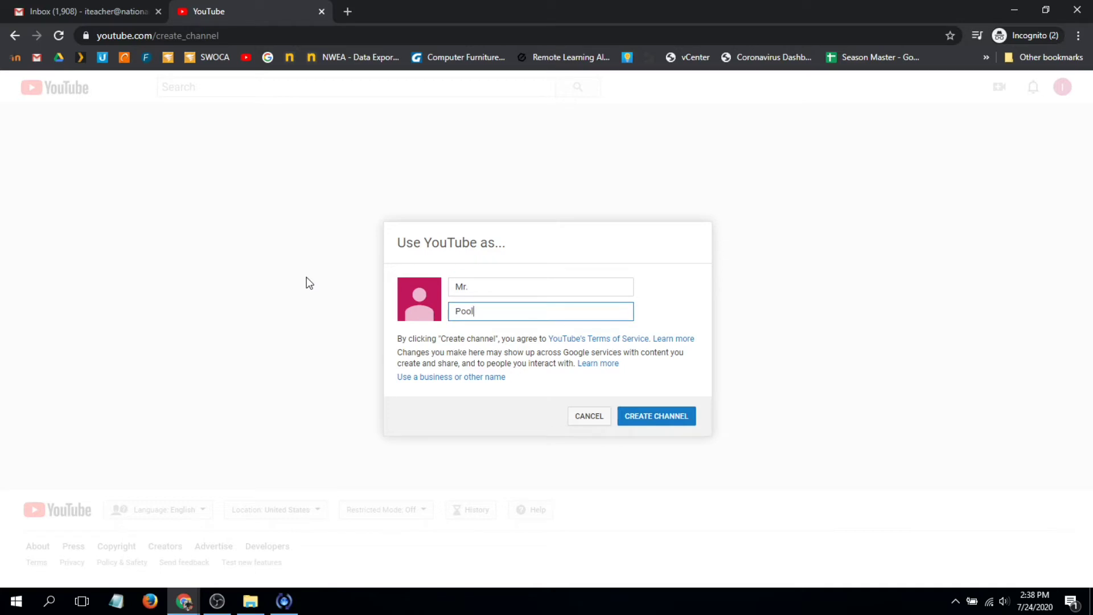
left_click(640, 426)
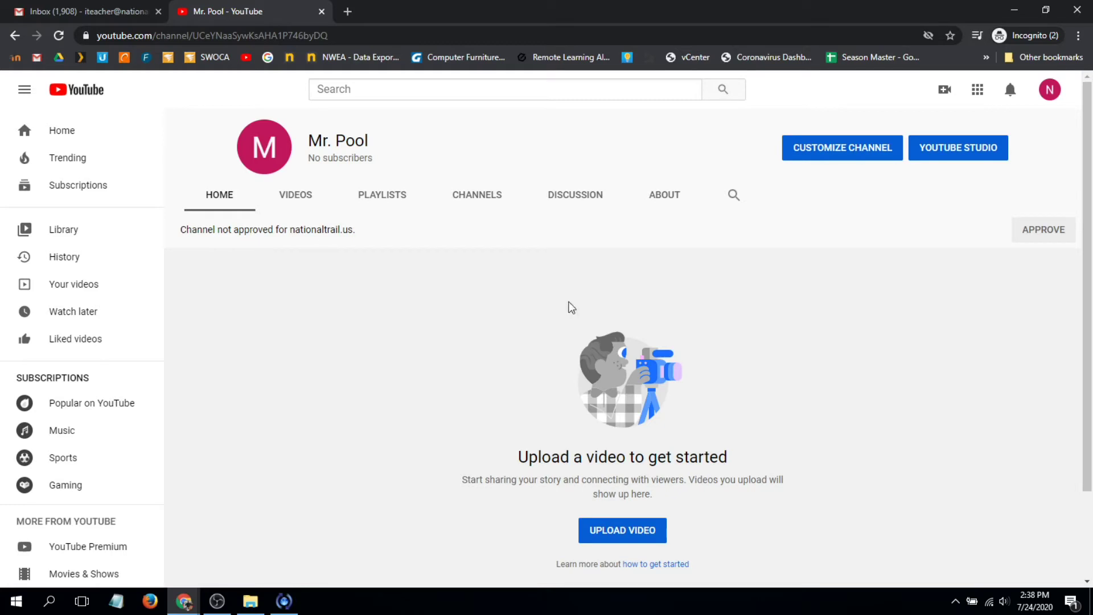
- Approve the channel for the school organisation and view its Status and Features page
left_click(1051, 234)
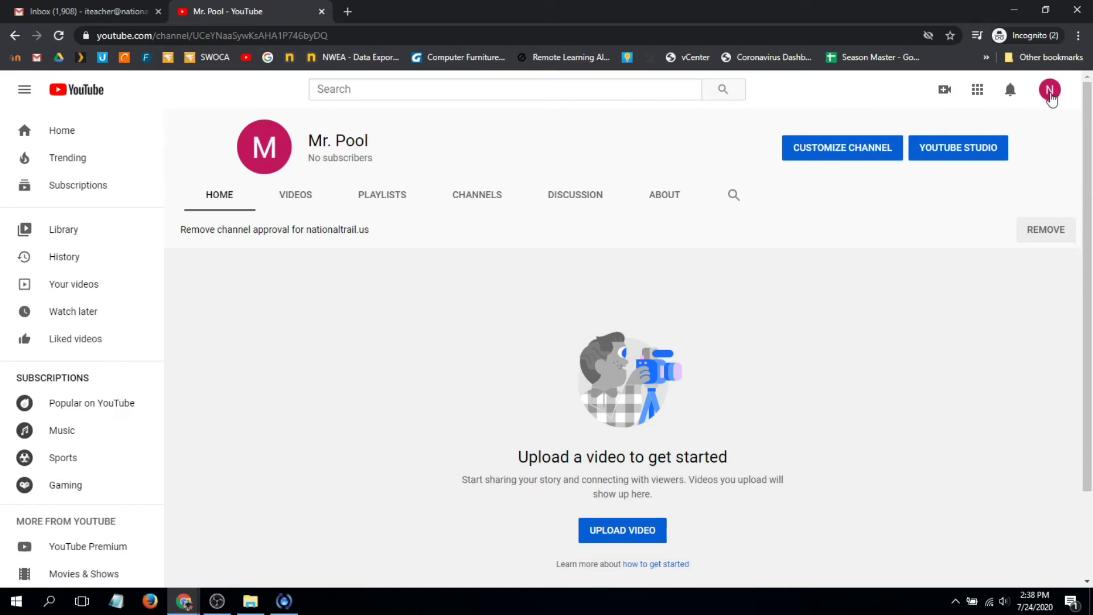
left_click(1051, 93)
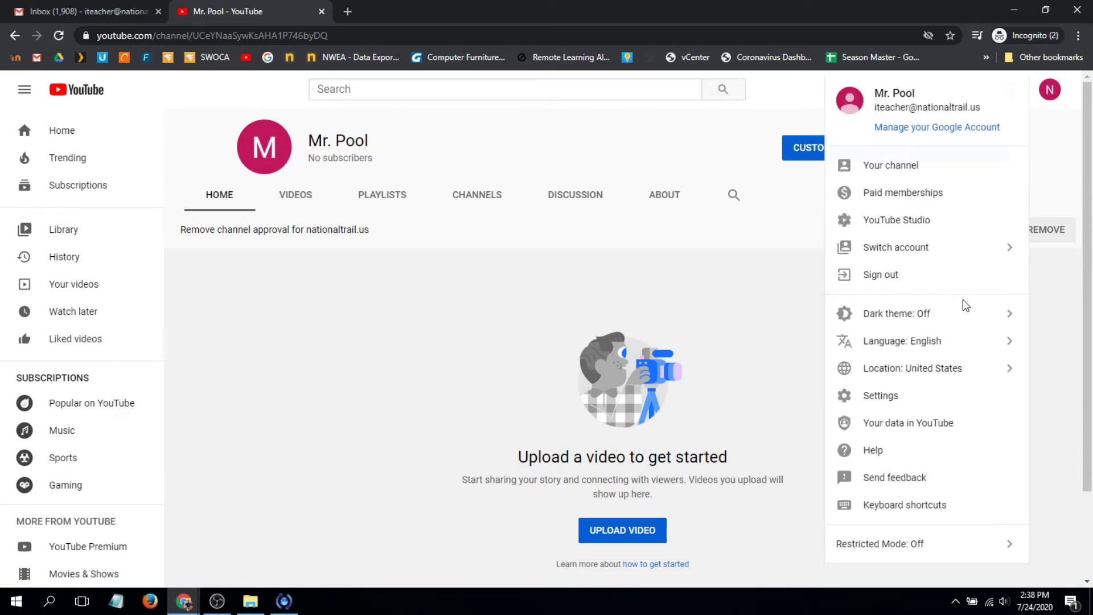
left_click(881, 396)
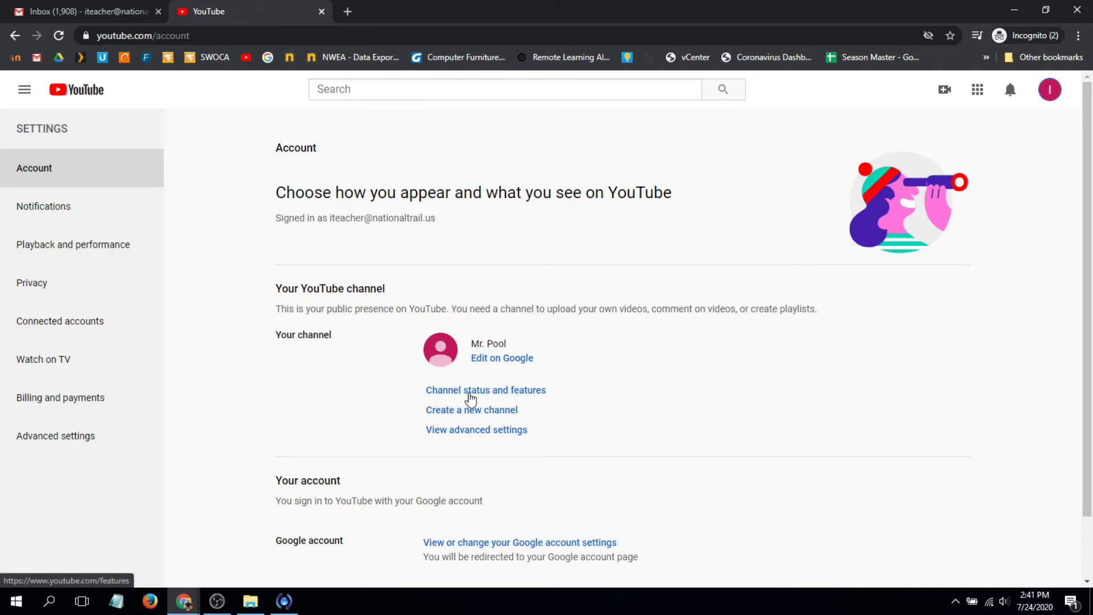
left_click(487, 393)
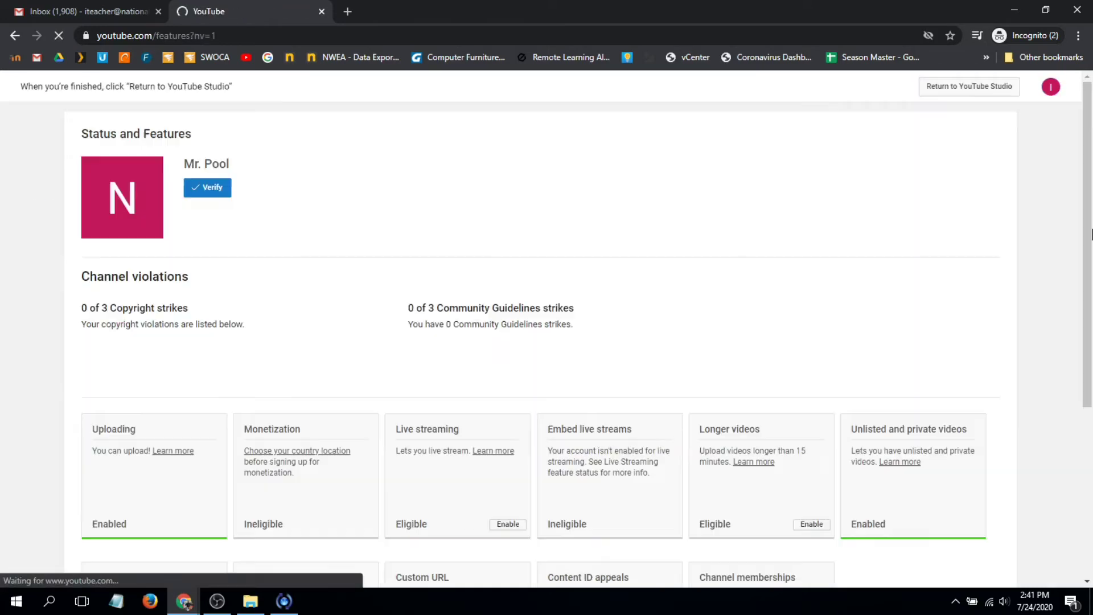
scroll(1091, 267, "down", 2)
left_click_drag(1091, 267, 1090, 305)
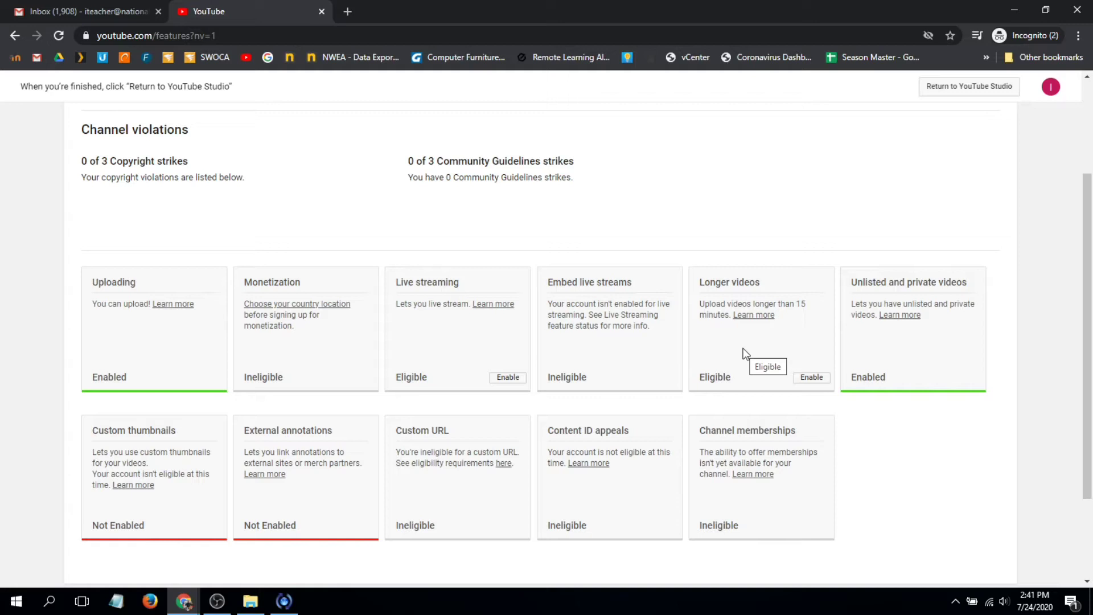
- Enable longer videos, requesting the verification code by automated voice call
left_click(812, 378)
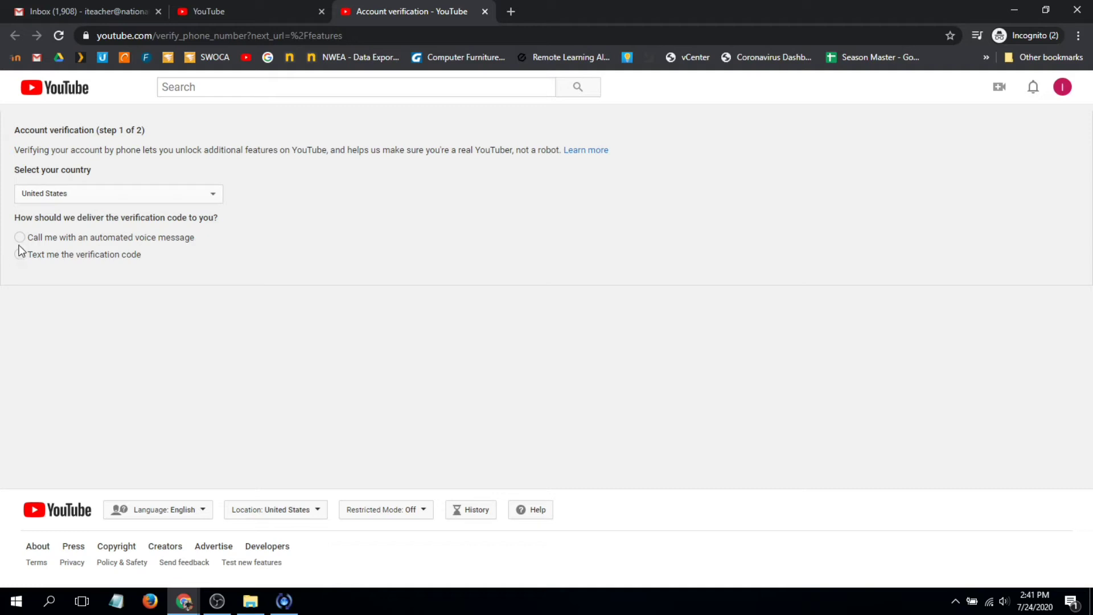
left_click(20, 238)
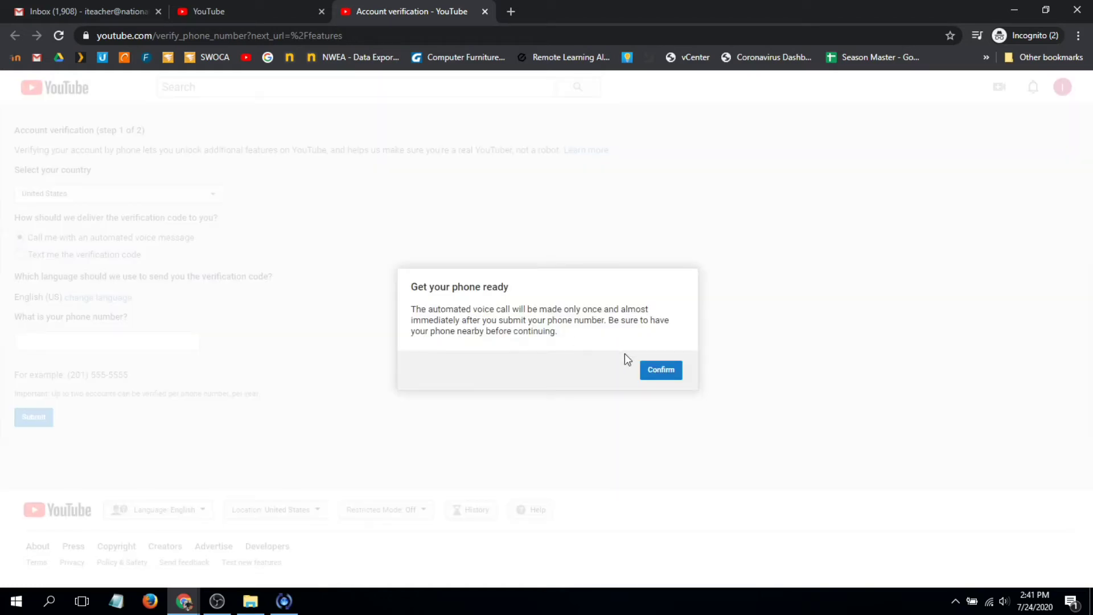
left_click(660, 371)
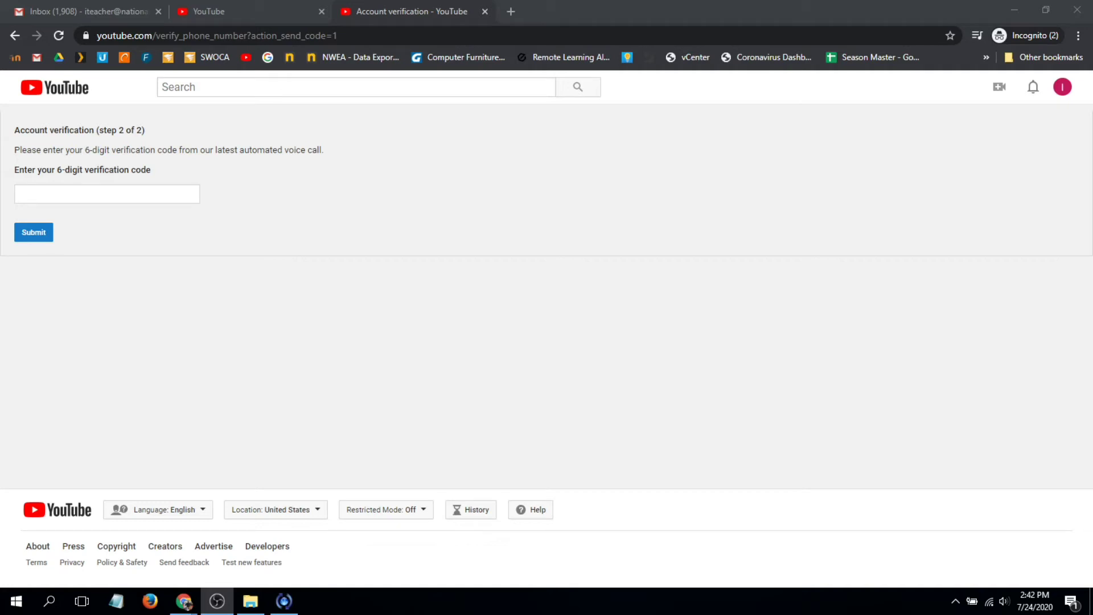
- Enter the six-digit verification code from the call and submit it
left_click(160, 198)
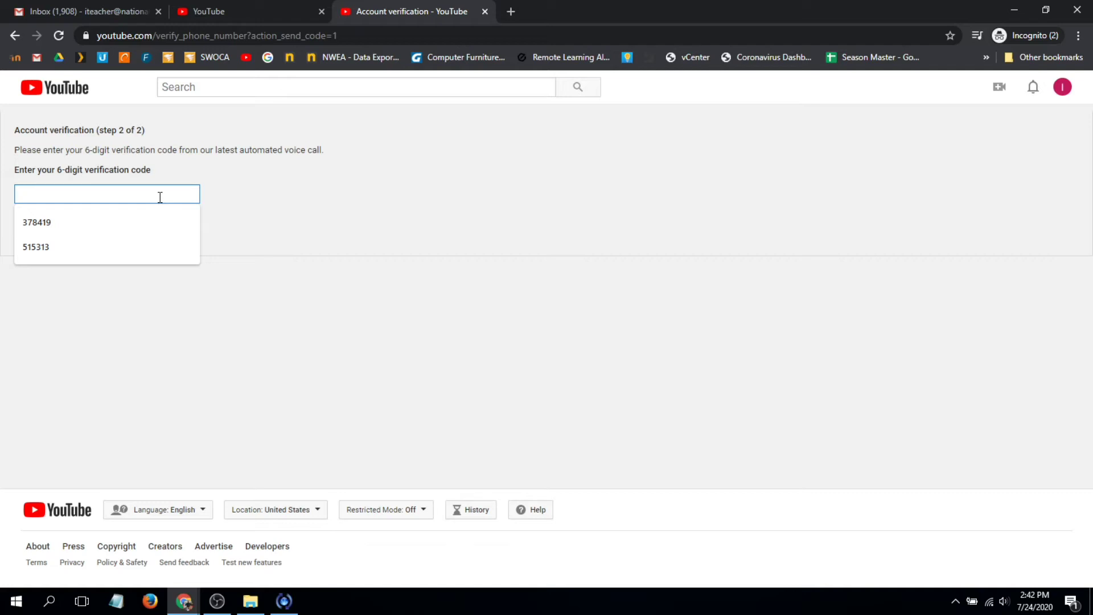
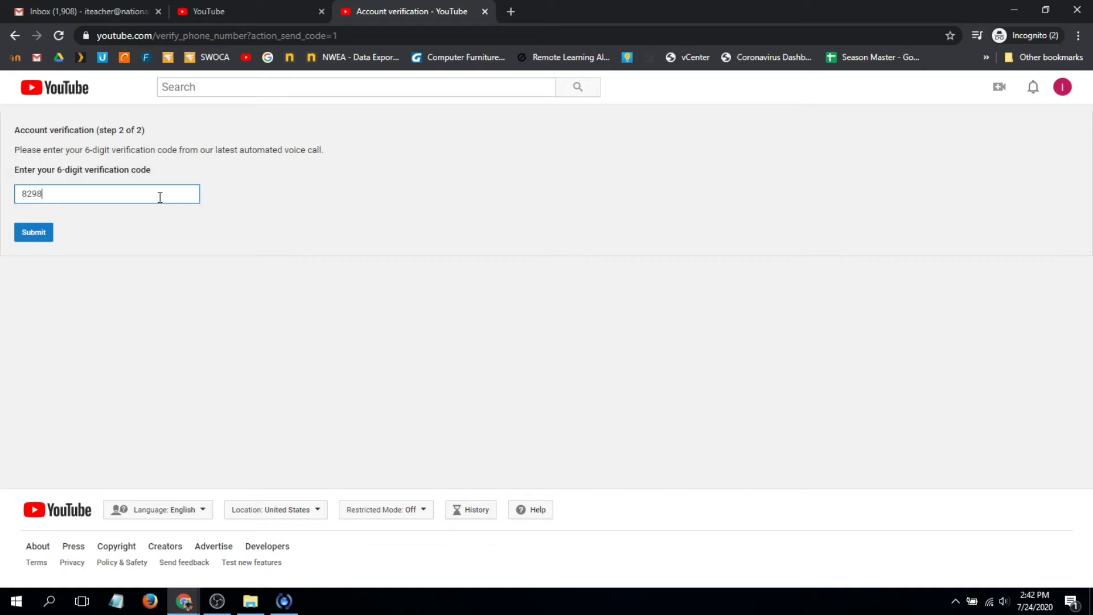
key("alt+Tab")
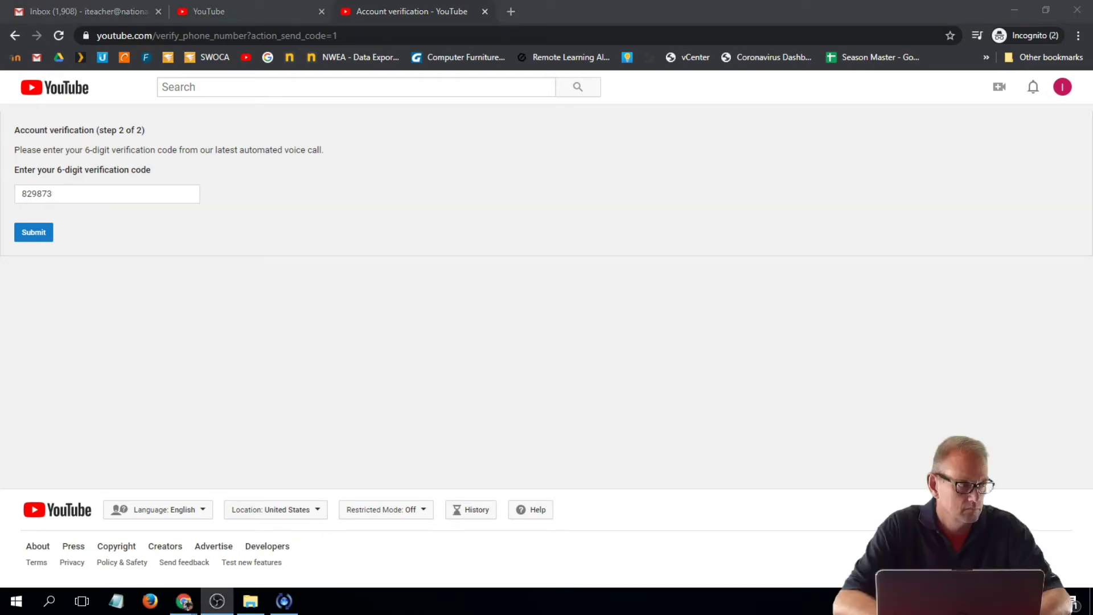
left_click(39, 236)
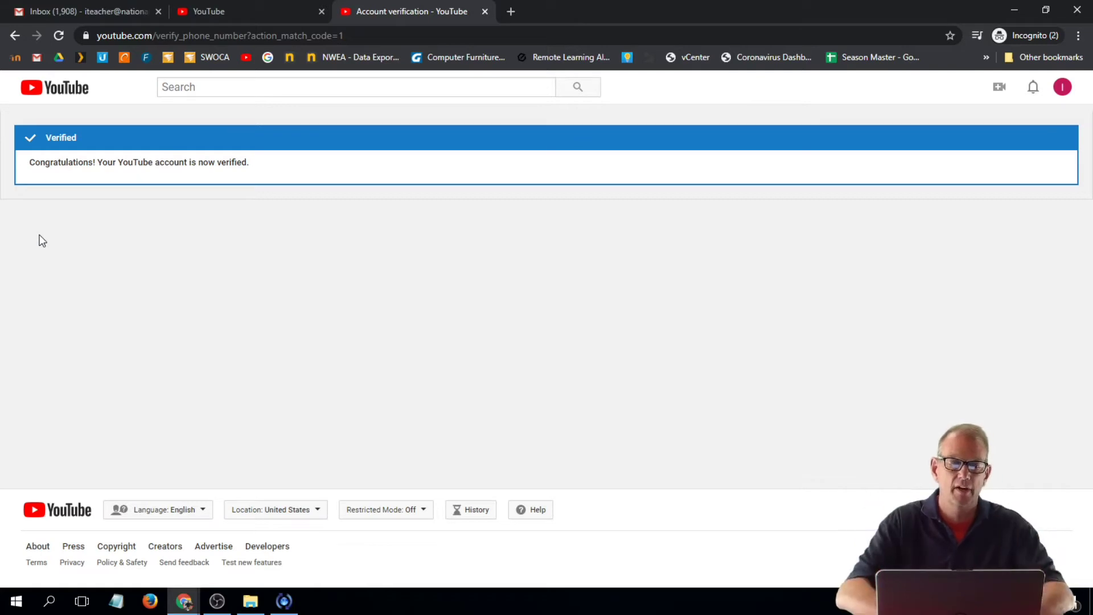
- Enable live streaming from the channel's Status and Features page
left_click(1062, 93)
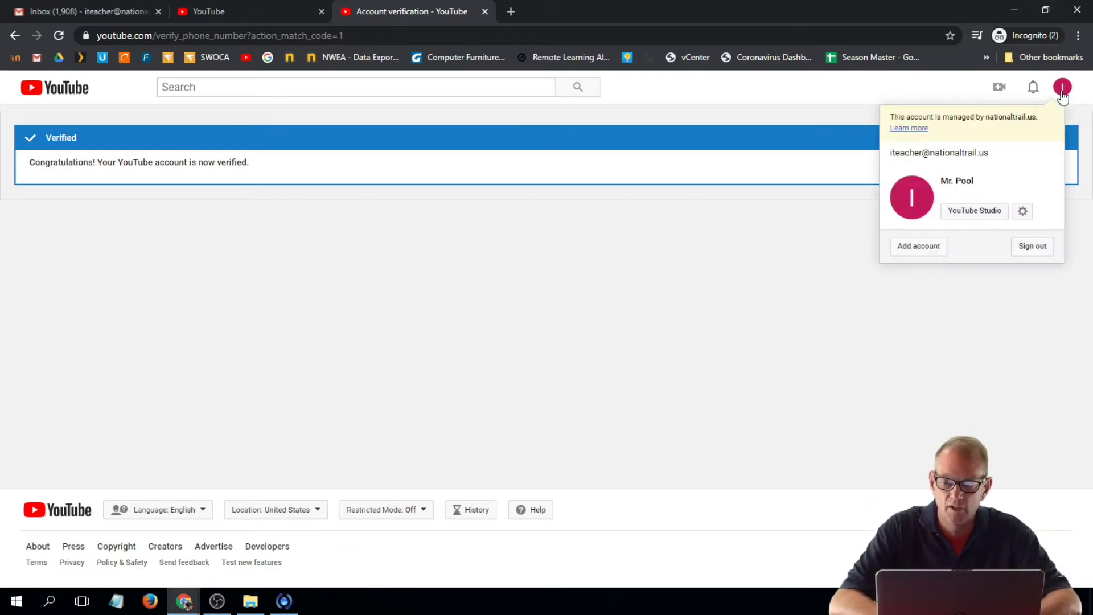
left_click(1024, 212)
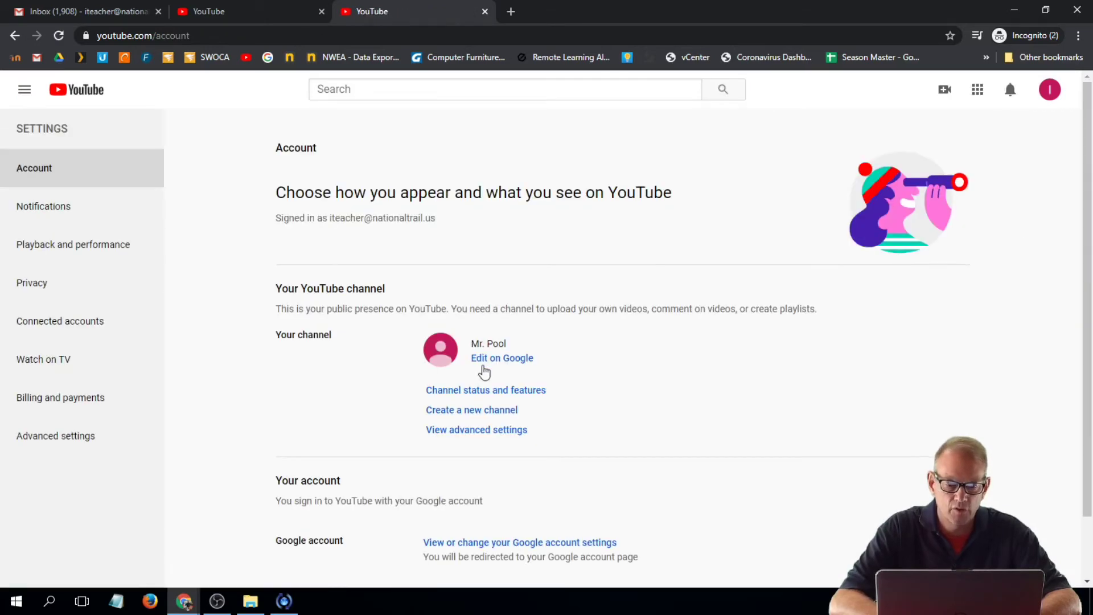
left_click(488, 392)
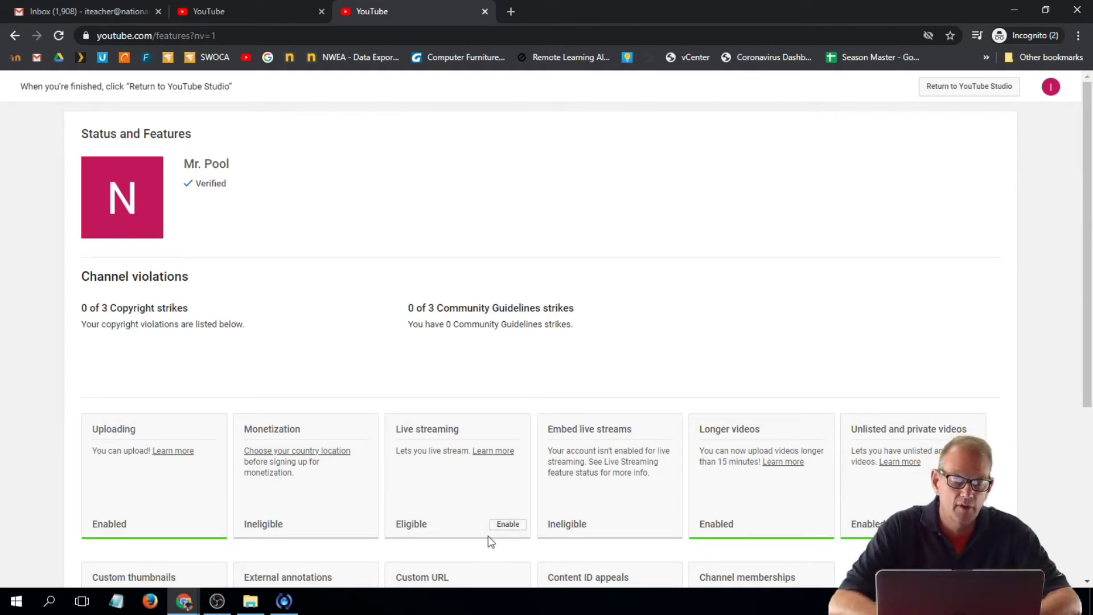
left_click(507, 526)
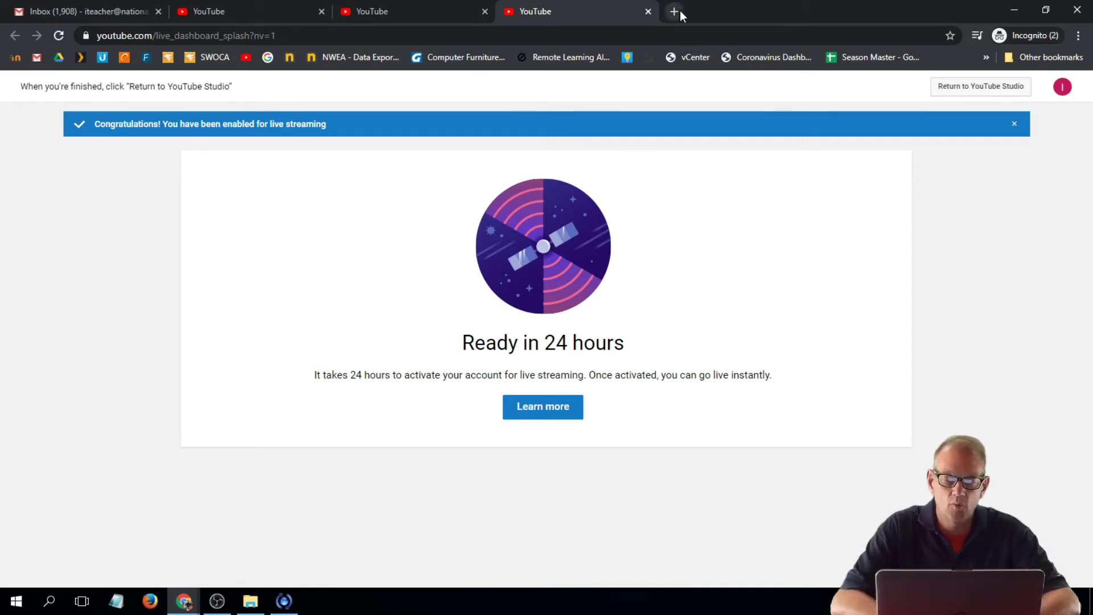
- Close the live-streaming confirmation tab and the duplicate features tab
left_click(652, 12)
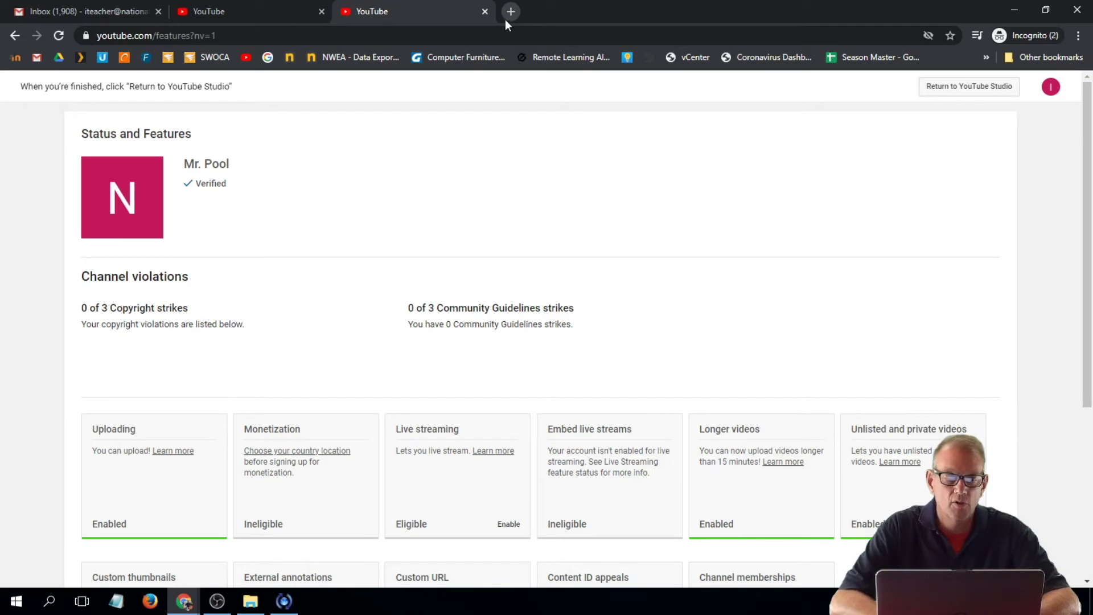
left_click(484, 11)
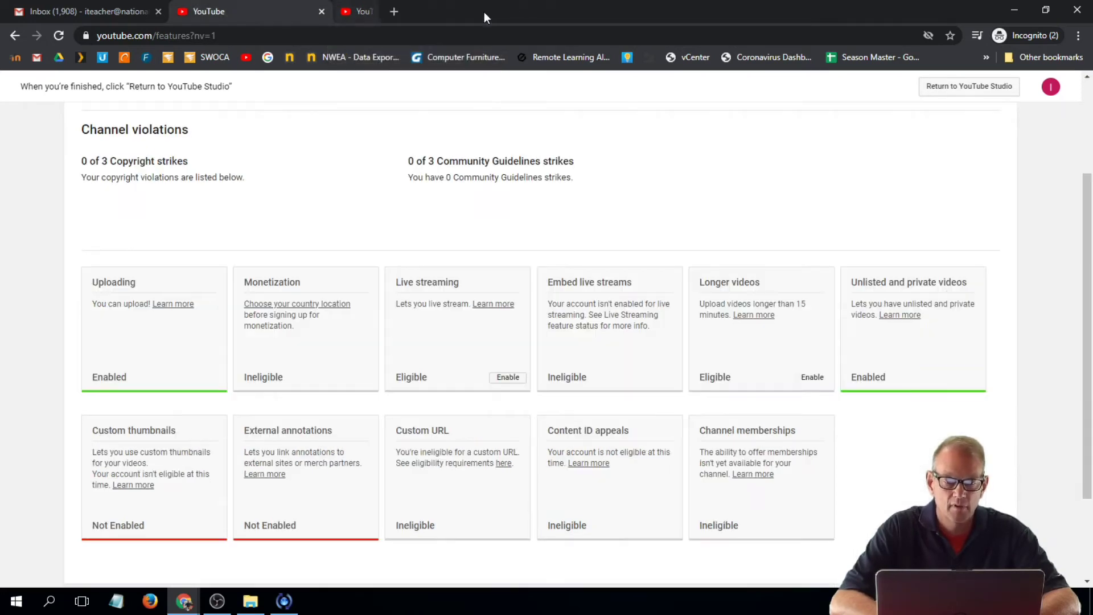
left_click(1055, 90)
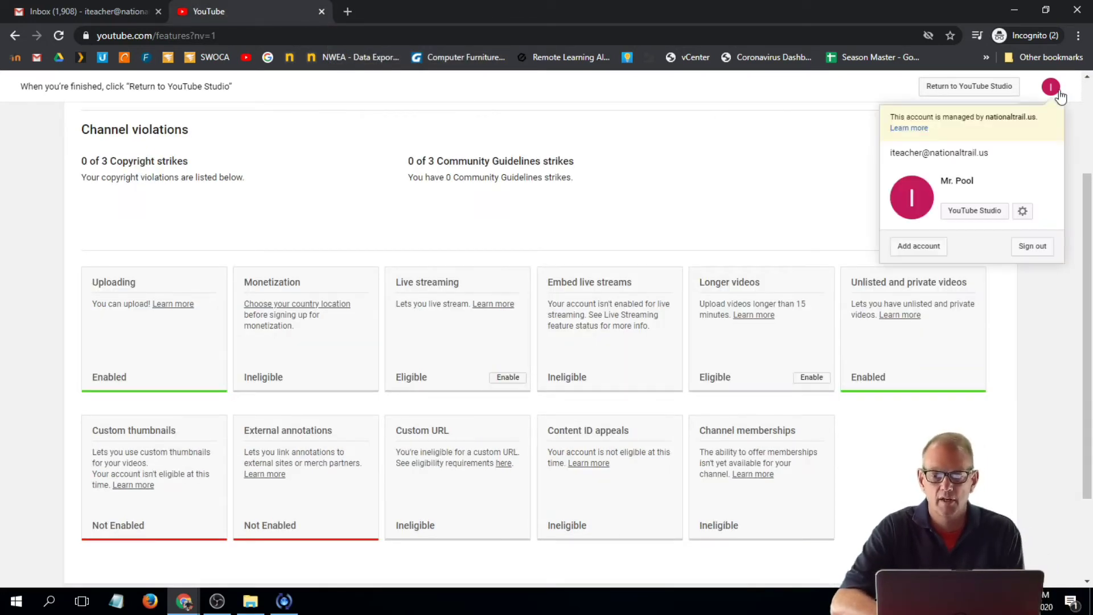
left_click(981, 215)
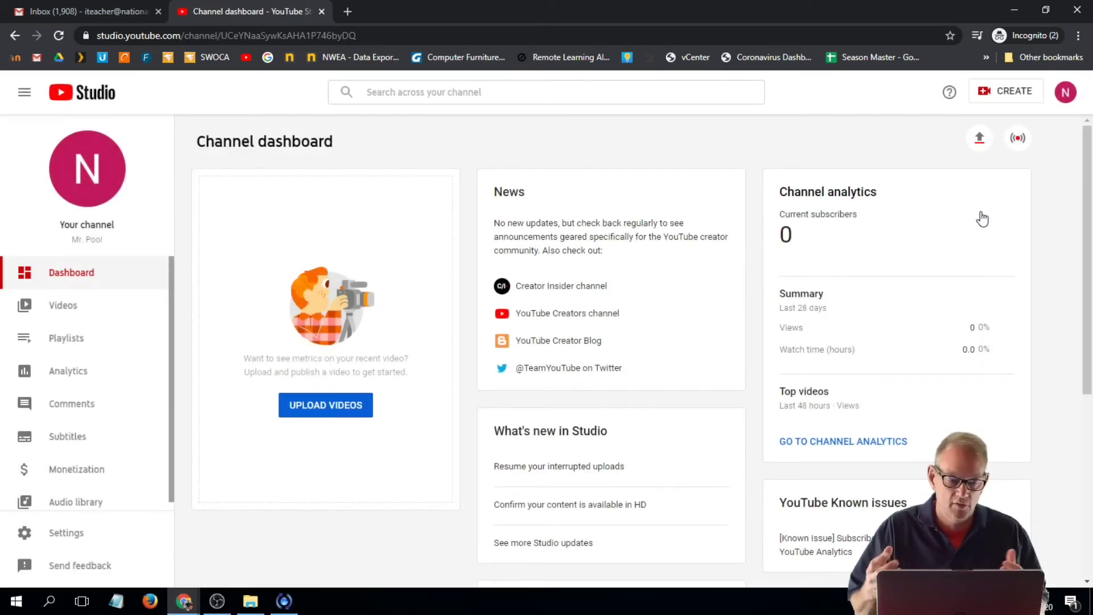
scroll(1092, 219, "down", 1)
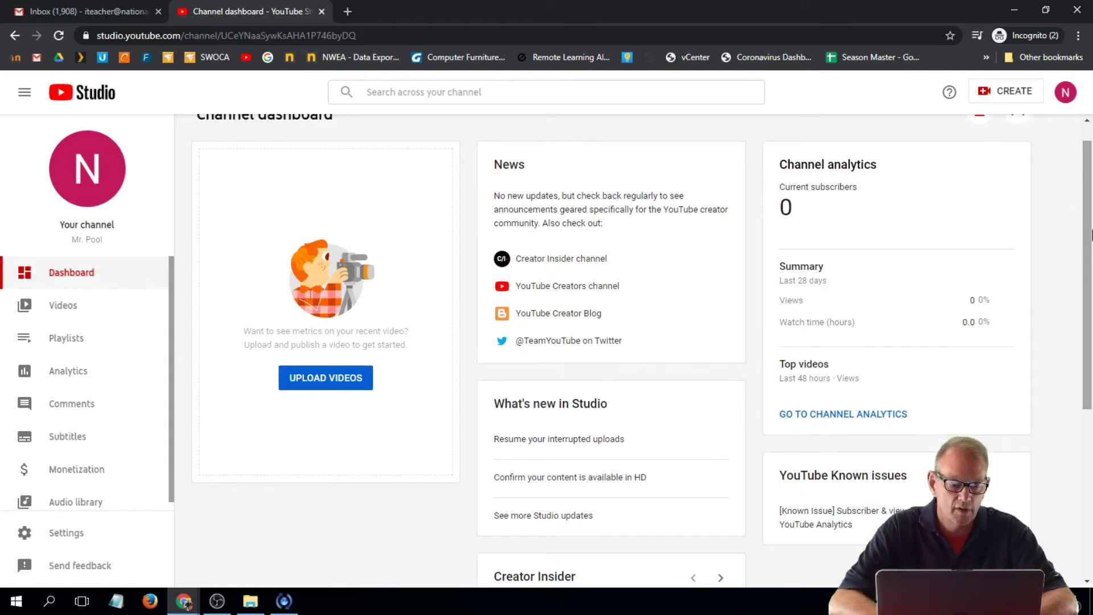
left_click(60, 536)
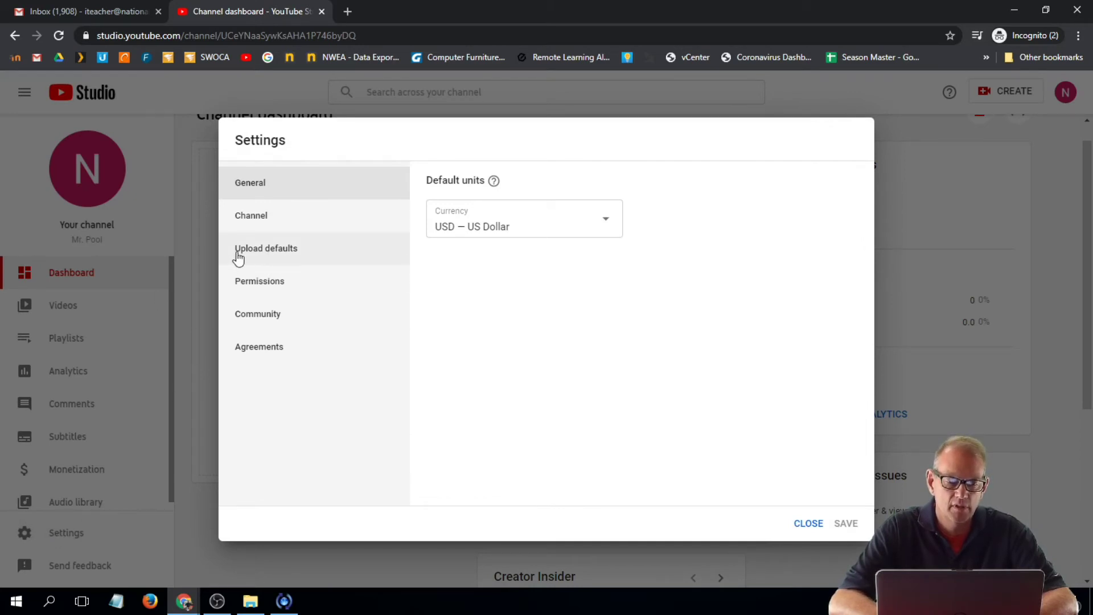
left_click(304, 264)
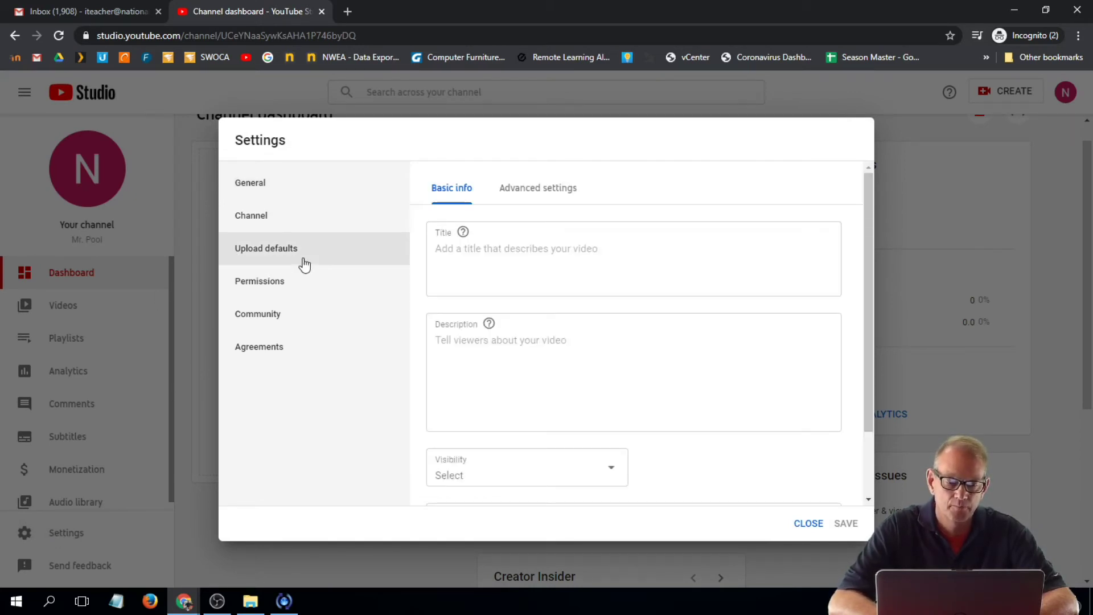
- Write a default description about the teacher's high school class recordings and set visibility to Unlisted
left_click(657, 379)
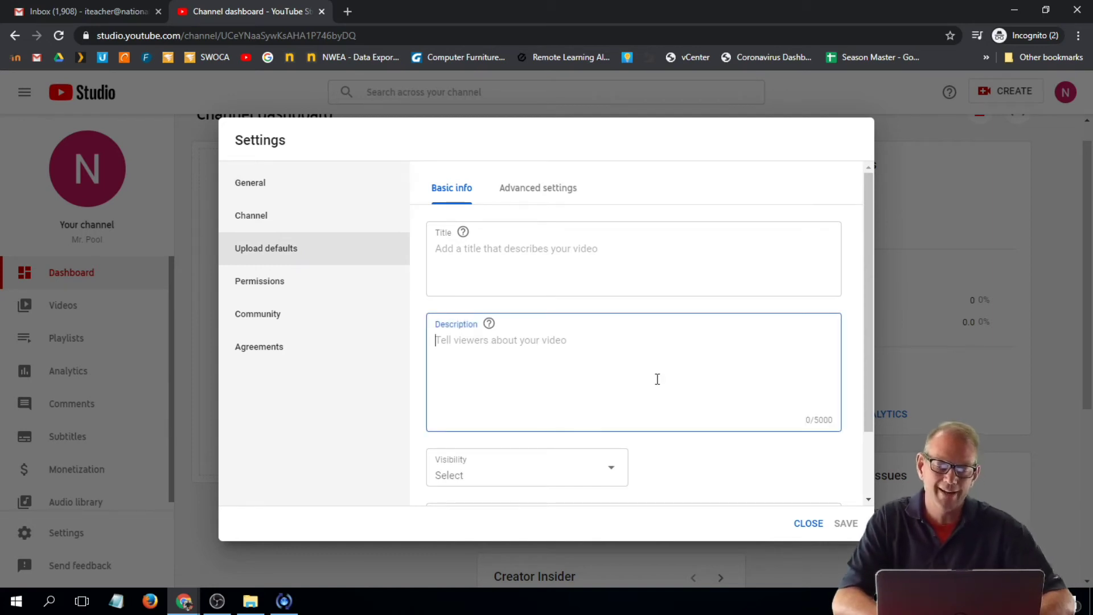
type("Mr")
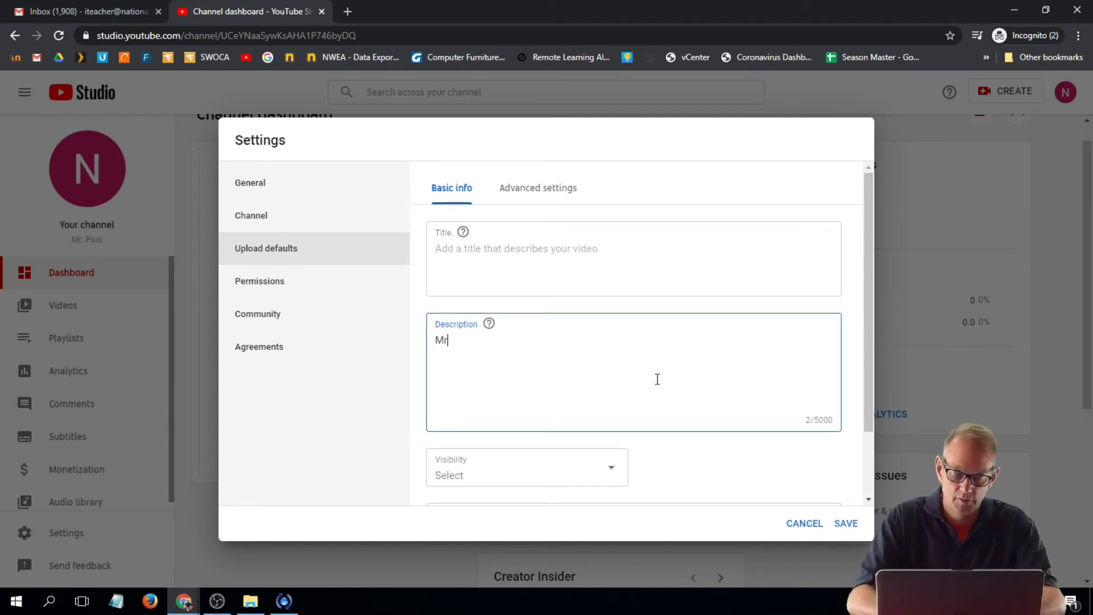
type(". Pool's")
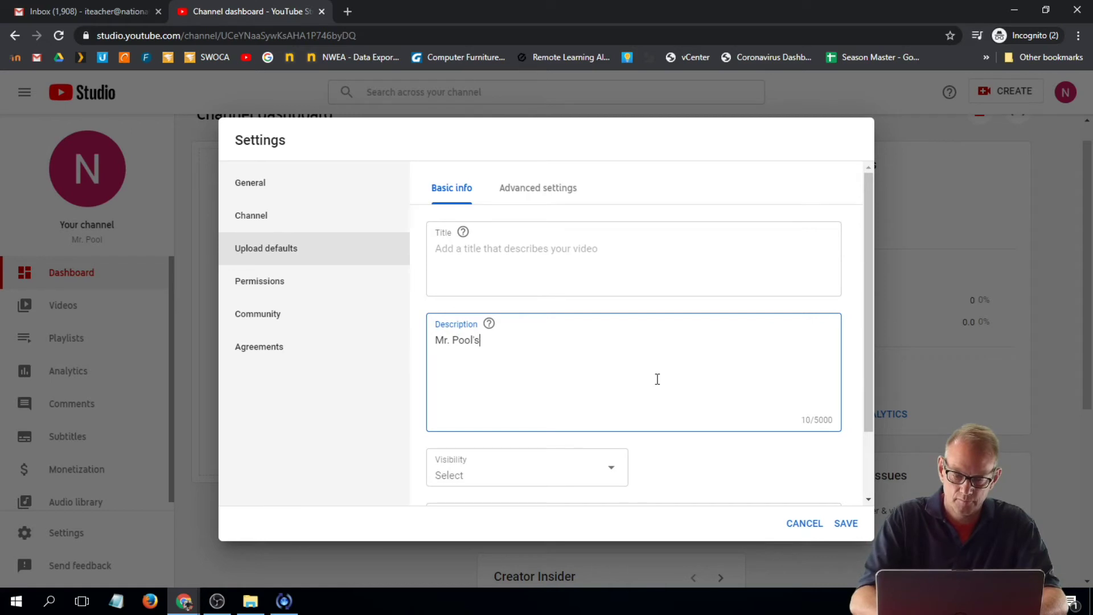
type(" high school class recordings.")
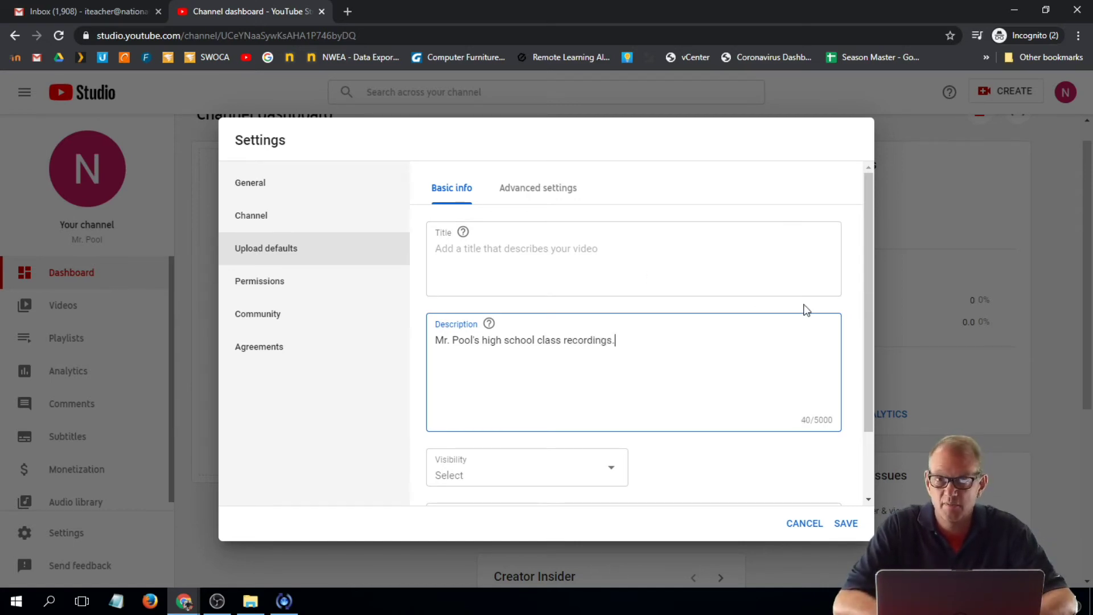
left_click_drag(867, 330, 871, 414)
left_click(589, 391)
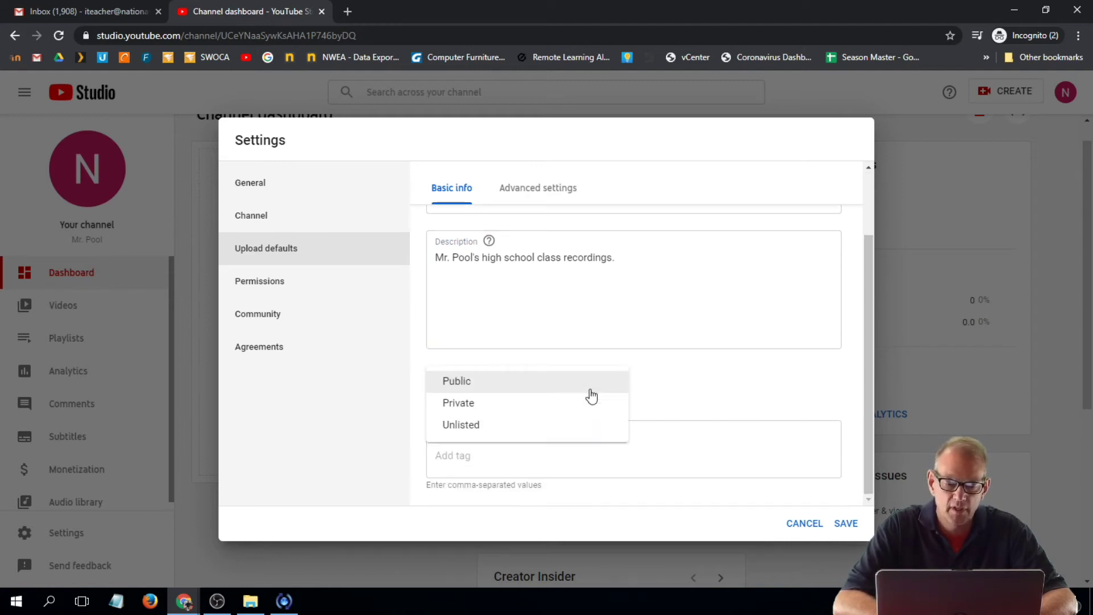
left_click(498, 432)
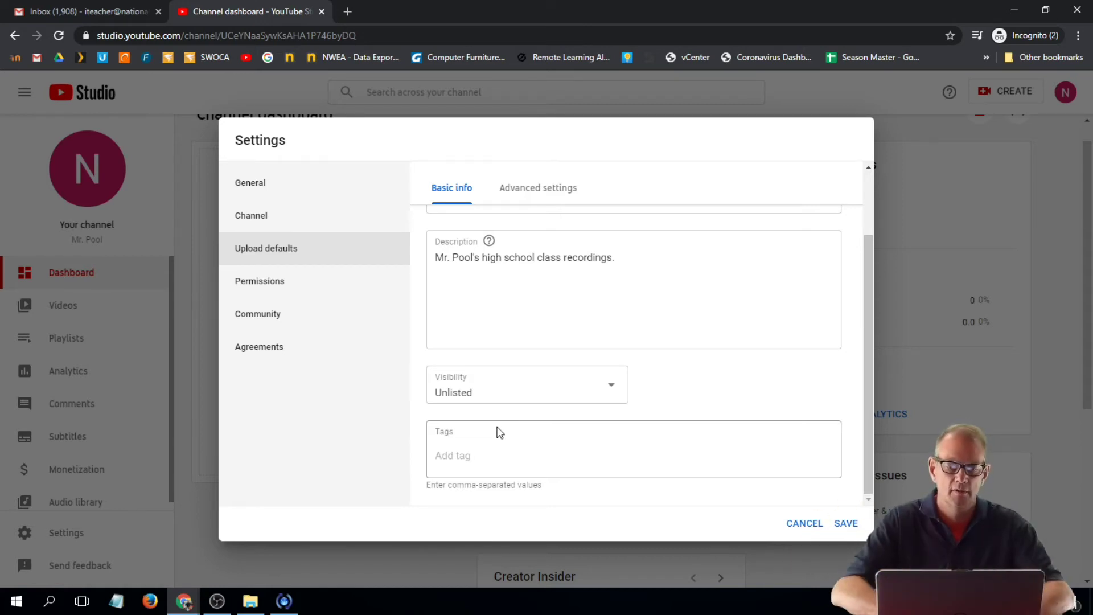
- Set the default category to Education and certify content as never aired on U.S. television
left_click(534, 199)
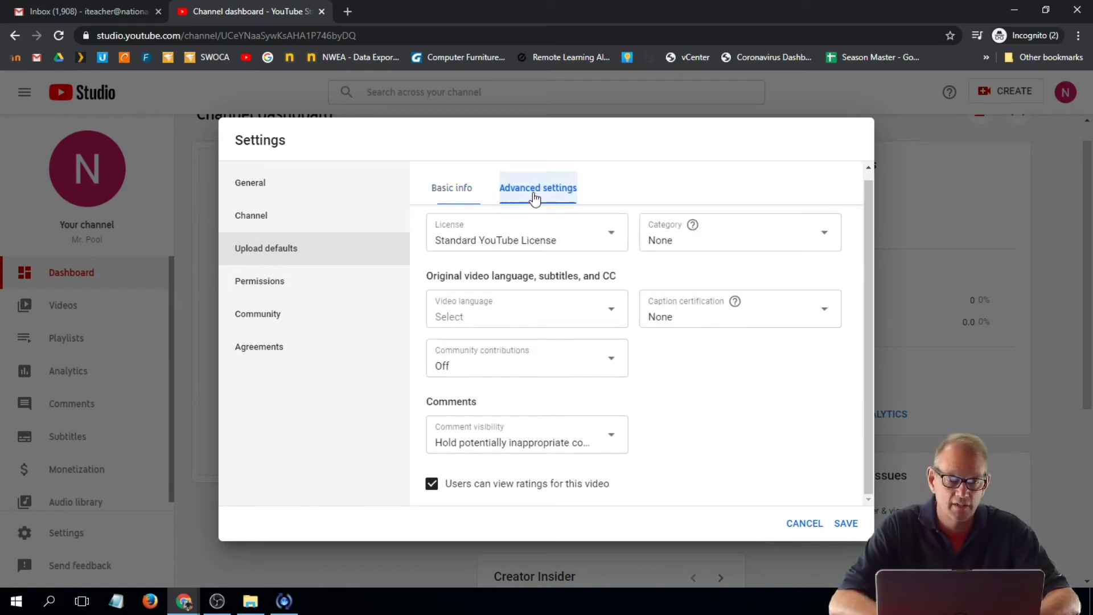
left_click(719, 240)
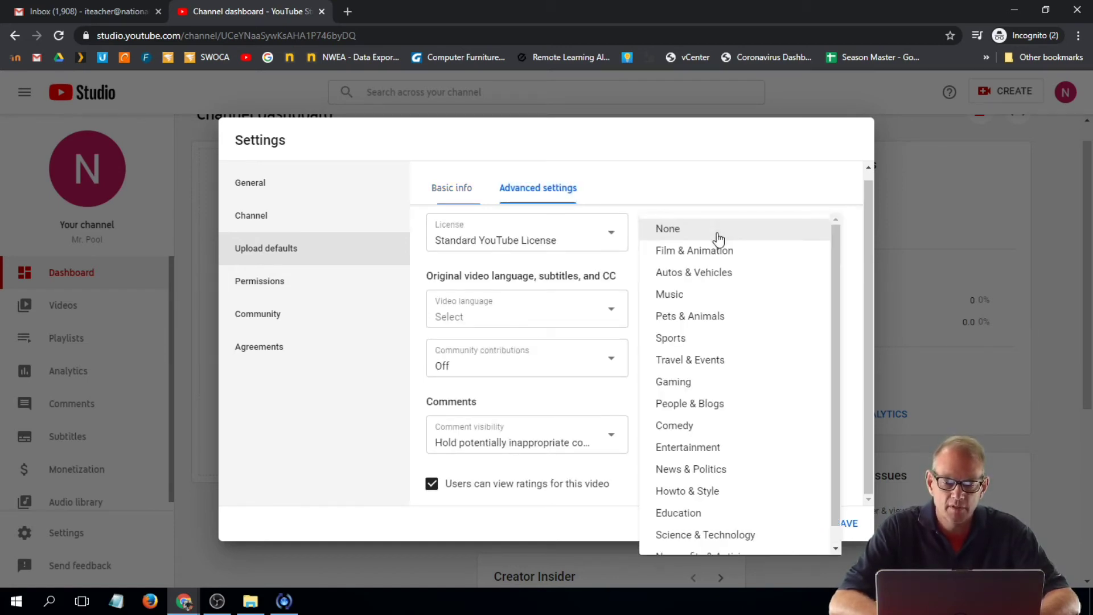
left_click(679, 511)
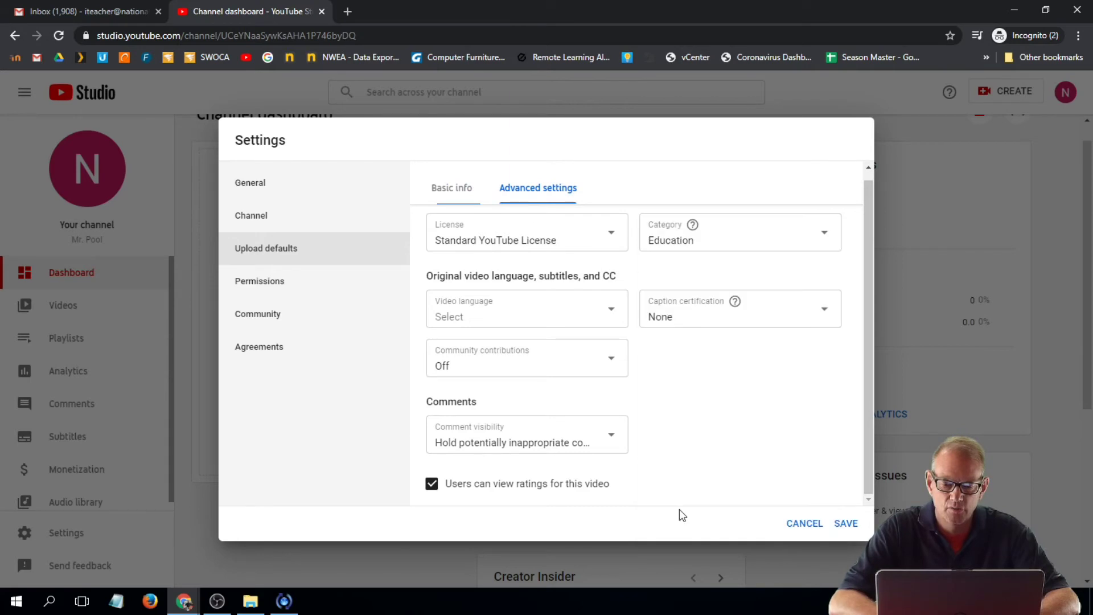
left_click(659, 318)
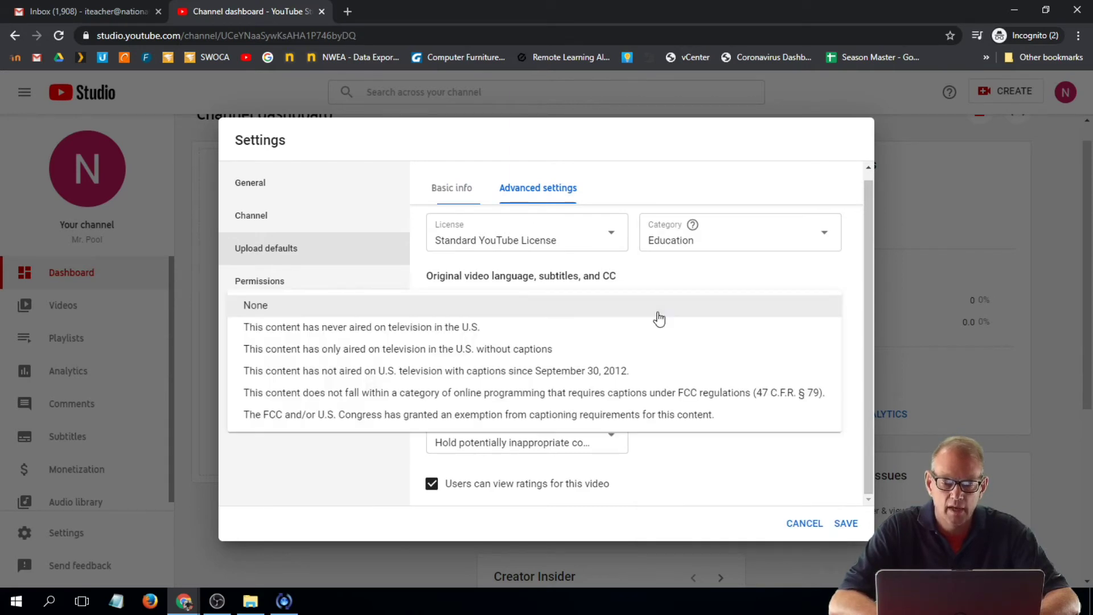
left_click(487, 326)
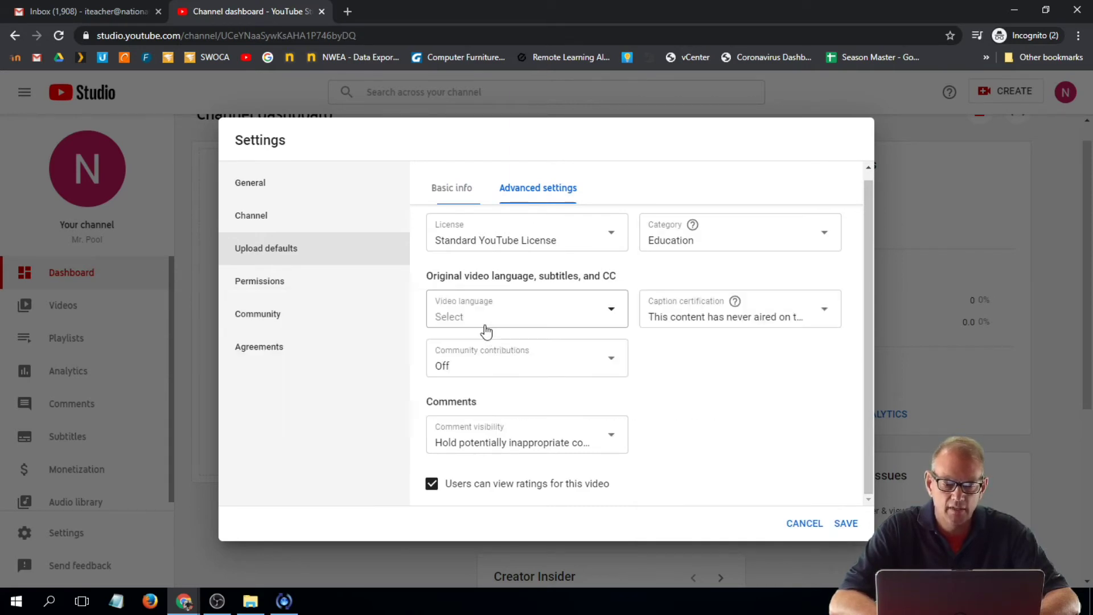
- Default video language to English (United States), hold all comments for review, and save
left_click(518, 321)
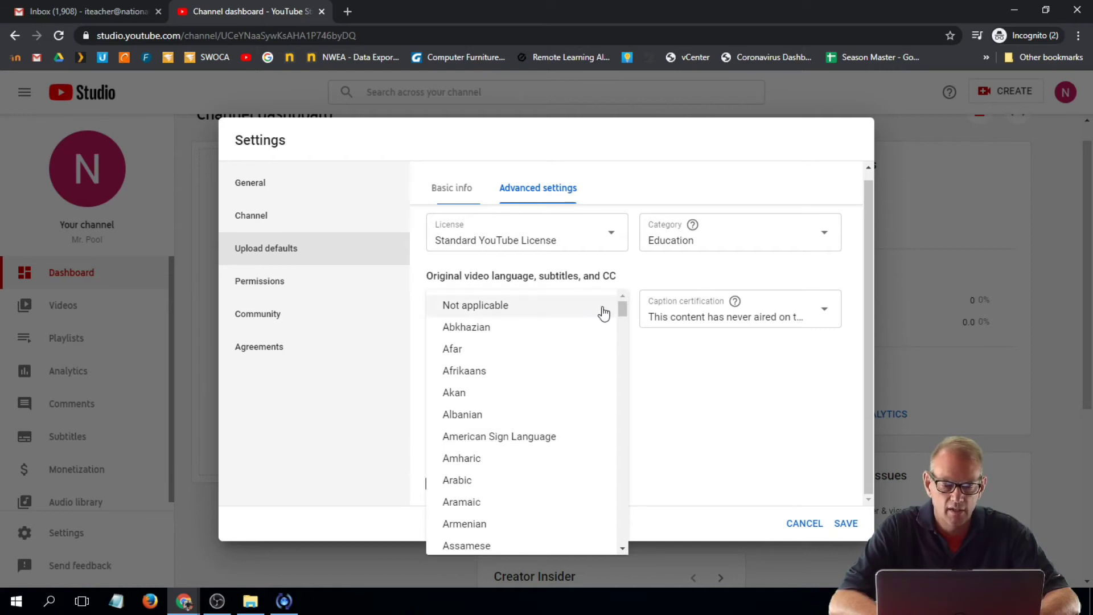
left_click_drag(621, 310, 623, 367)
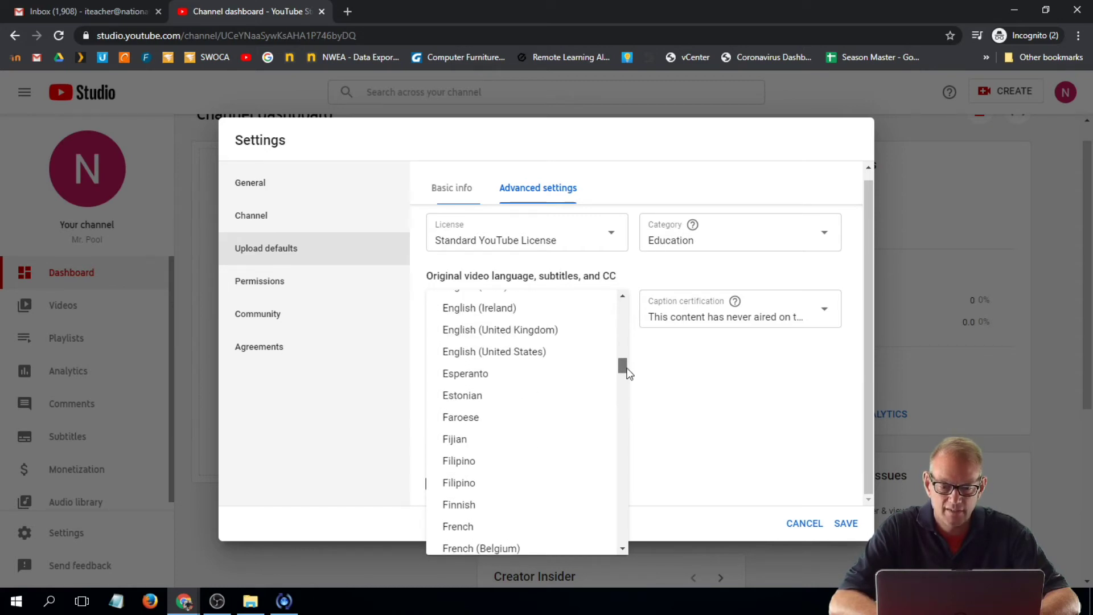
left_click(549, 361)
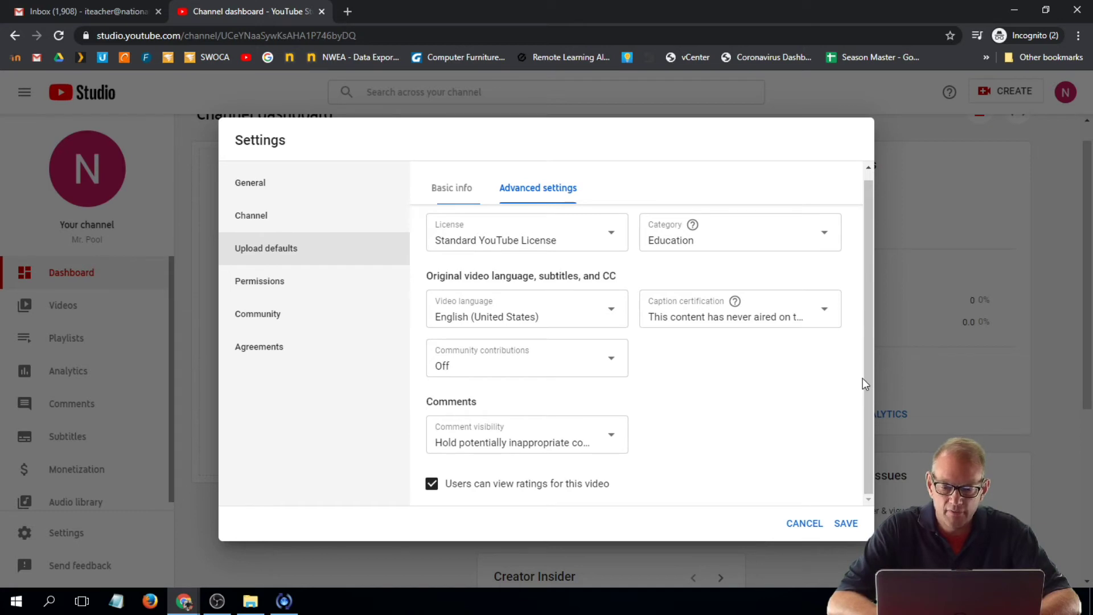
left_click(463, 442)
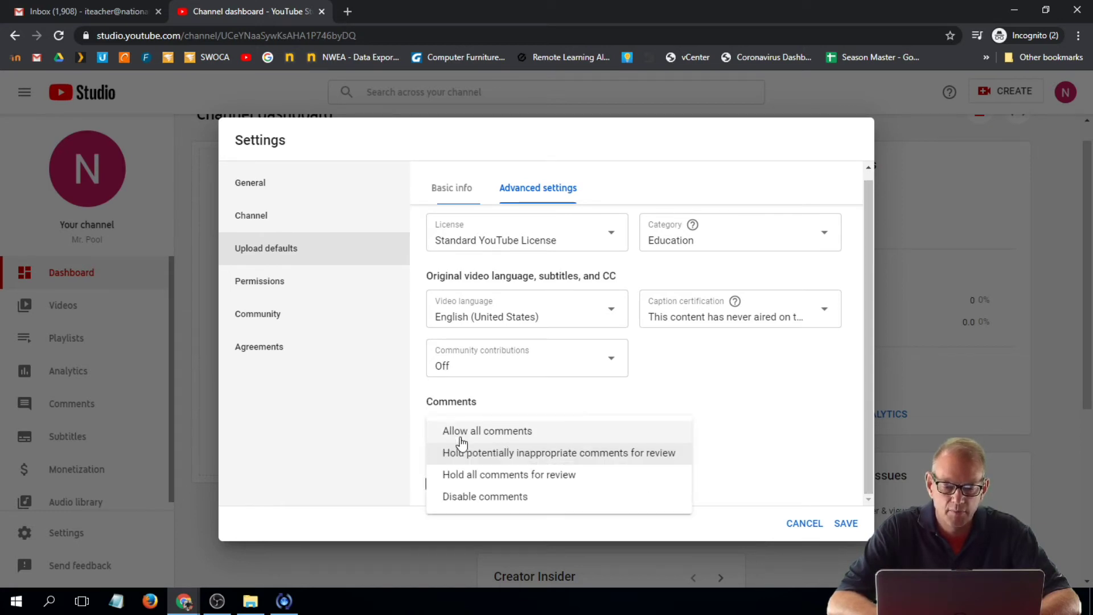
left_click(486, 476)
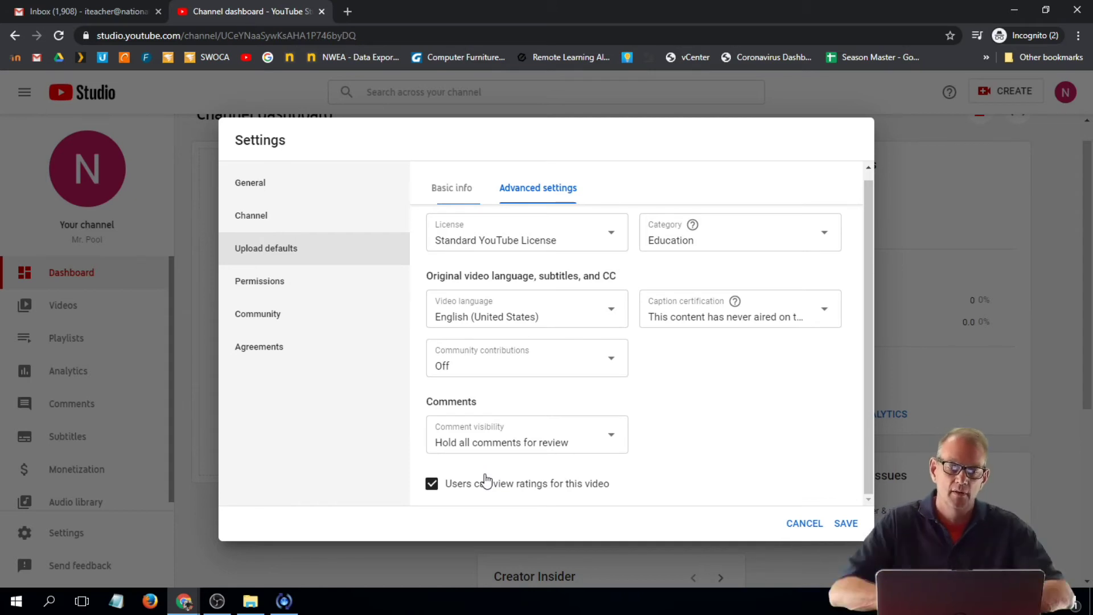
left_click(847, 524)
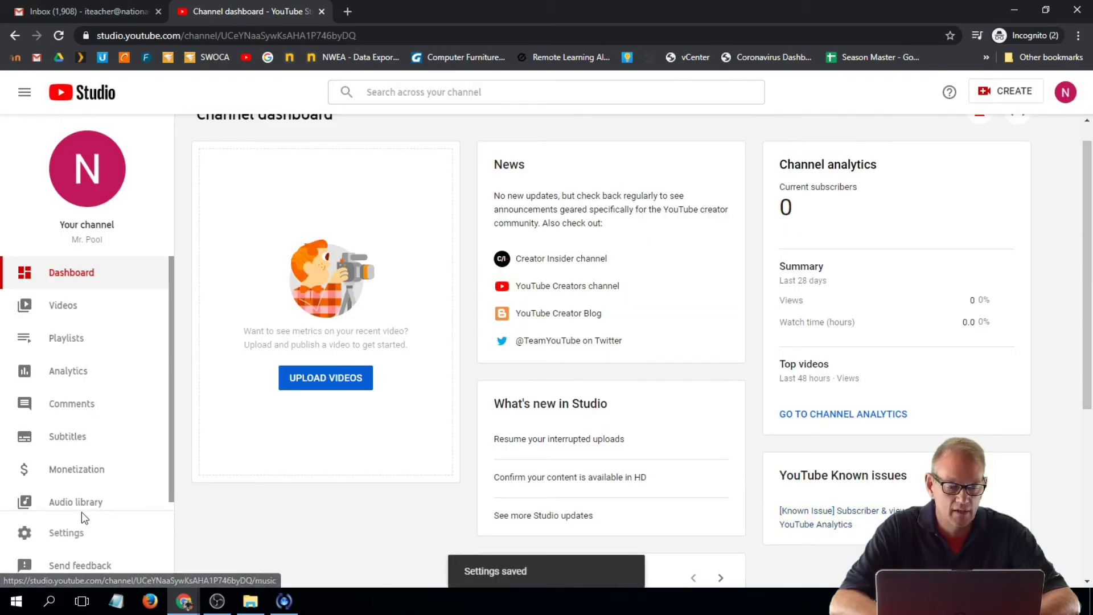
- Look through the channel settings' community, basic info and general pages, then close them
left_click(50, 530)
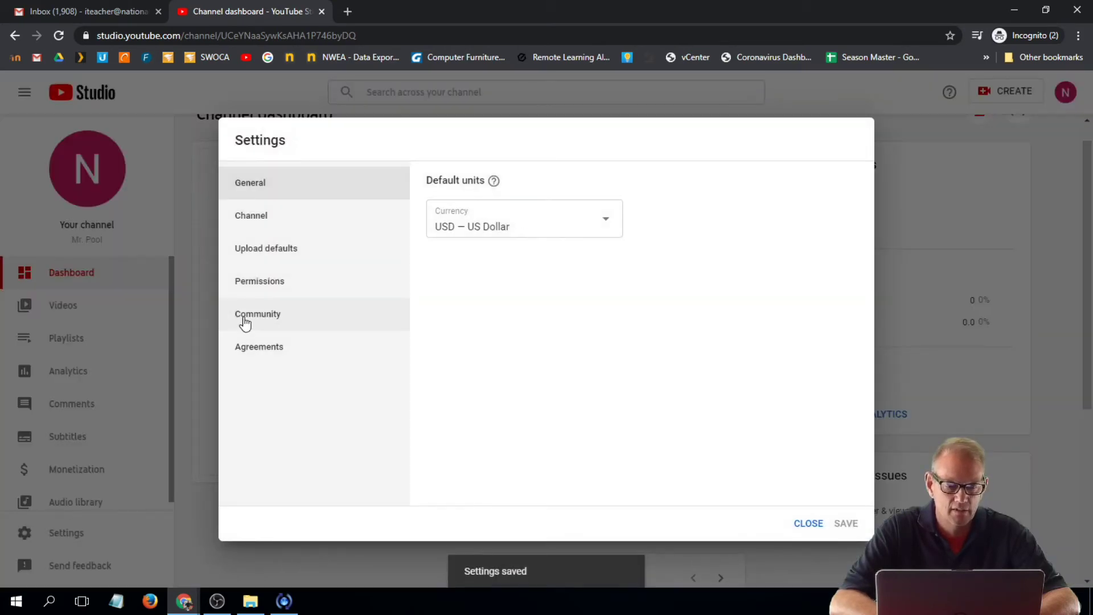
left_click(245, 322)
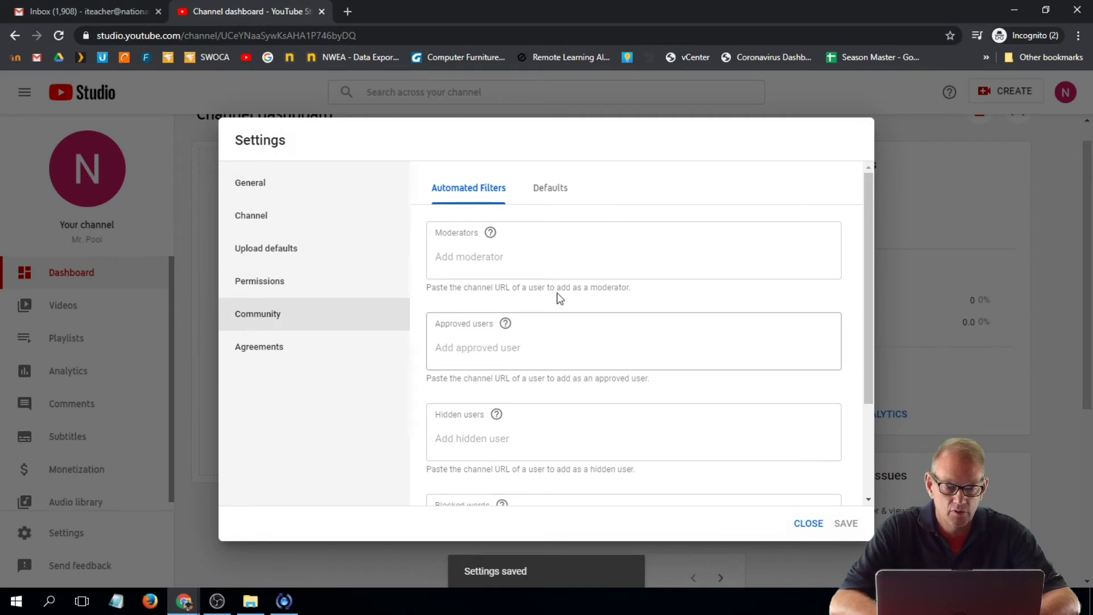
left_click(262, 229)
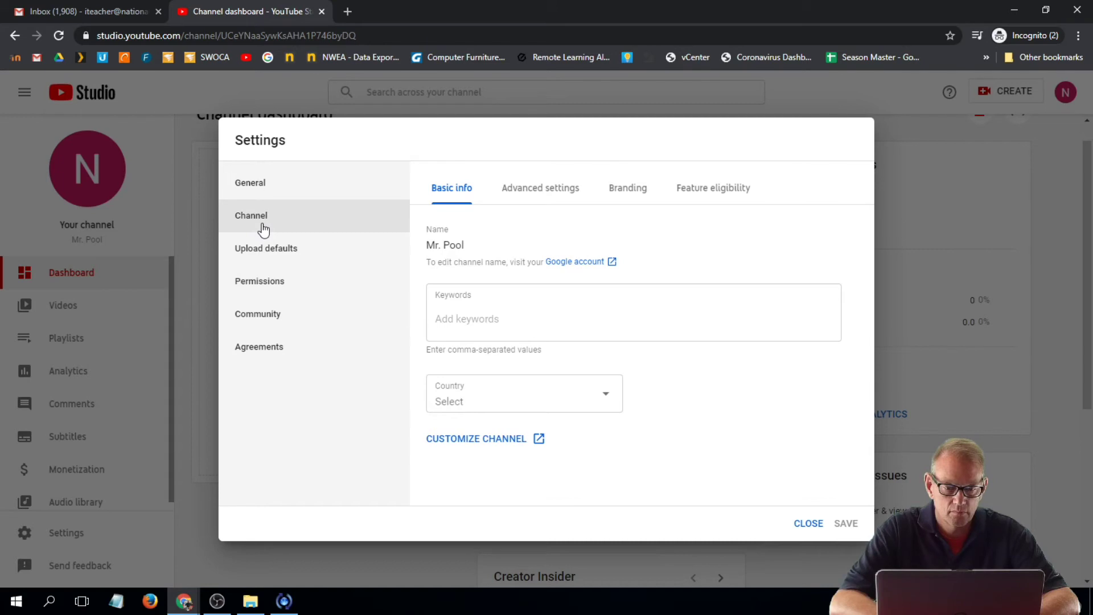
left_click(258, 178)
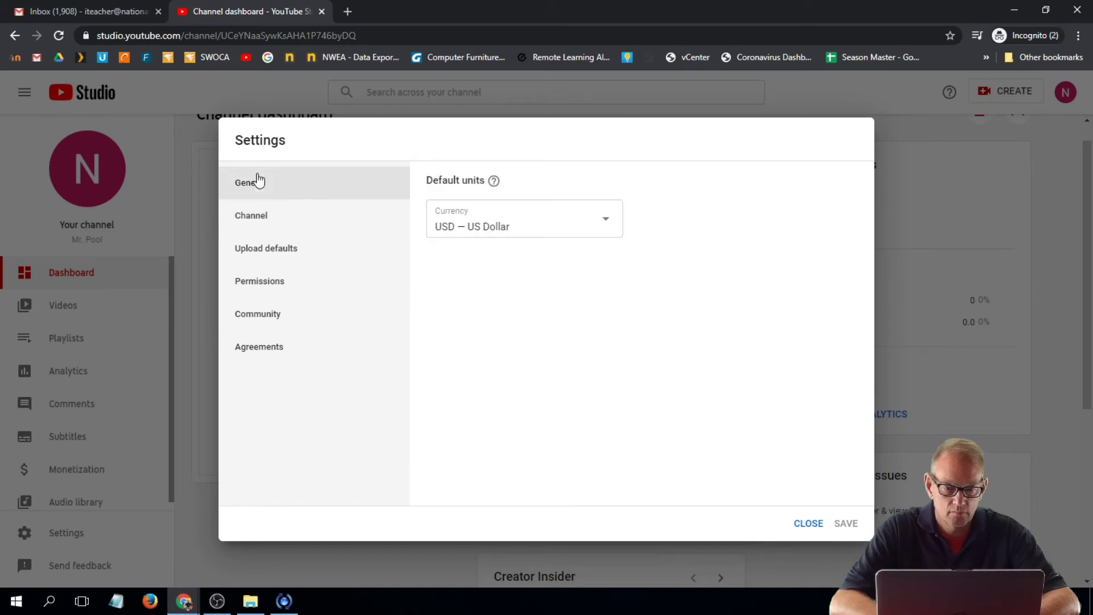
left_click(241, 219)
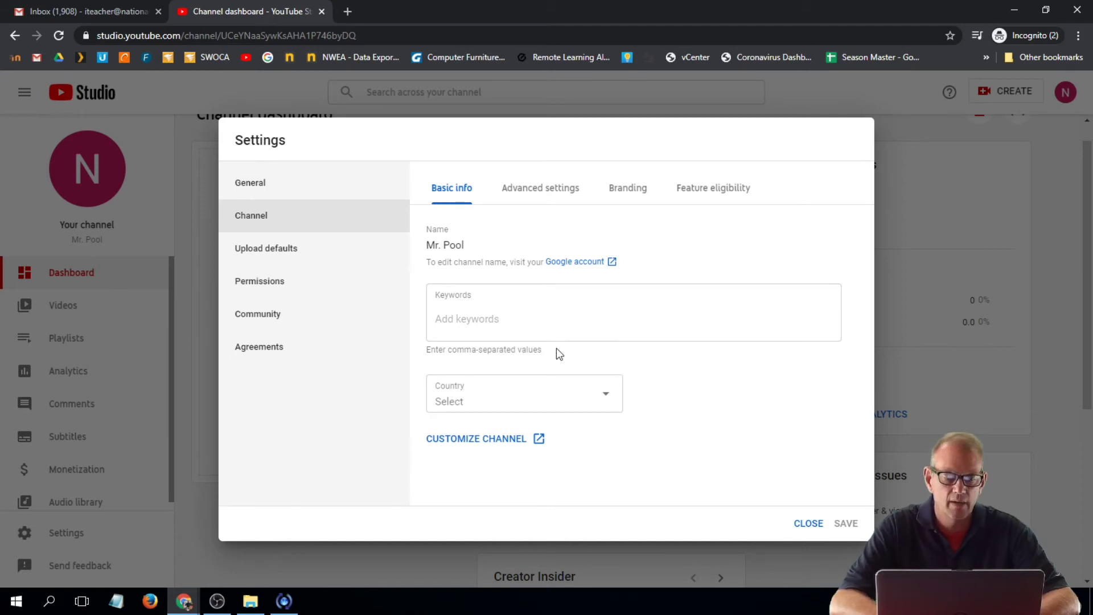
left_click(811, 530)
- Set the channel country to United States and choose the made-for-kids audience option
left_click(65, 532)
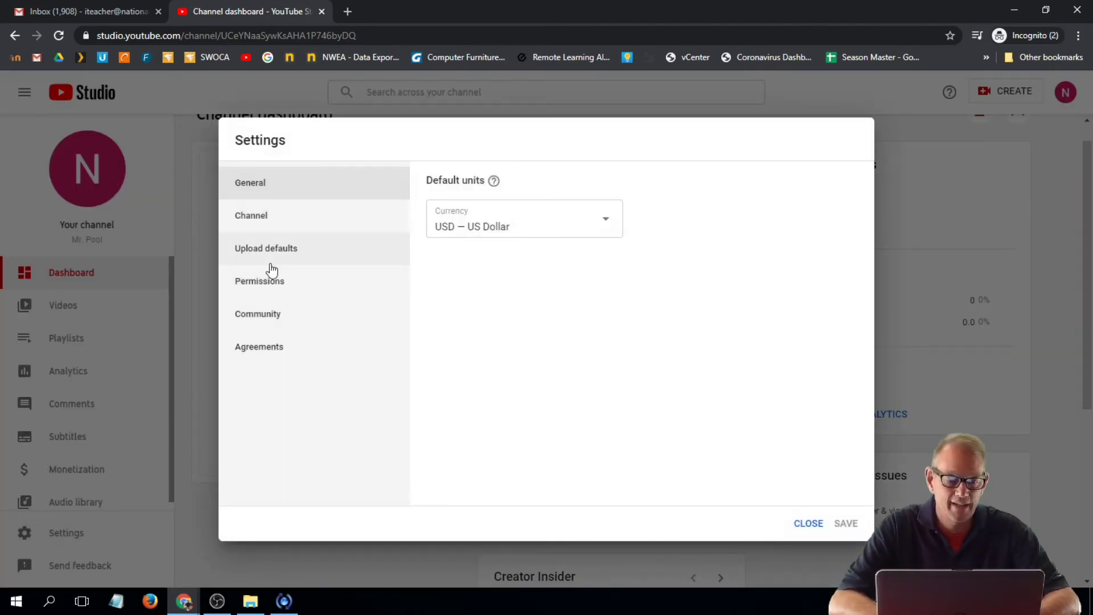
left_click(247, 222)
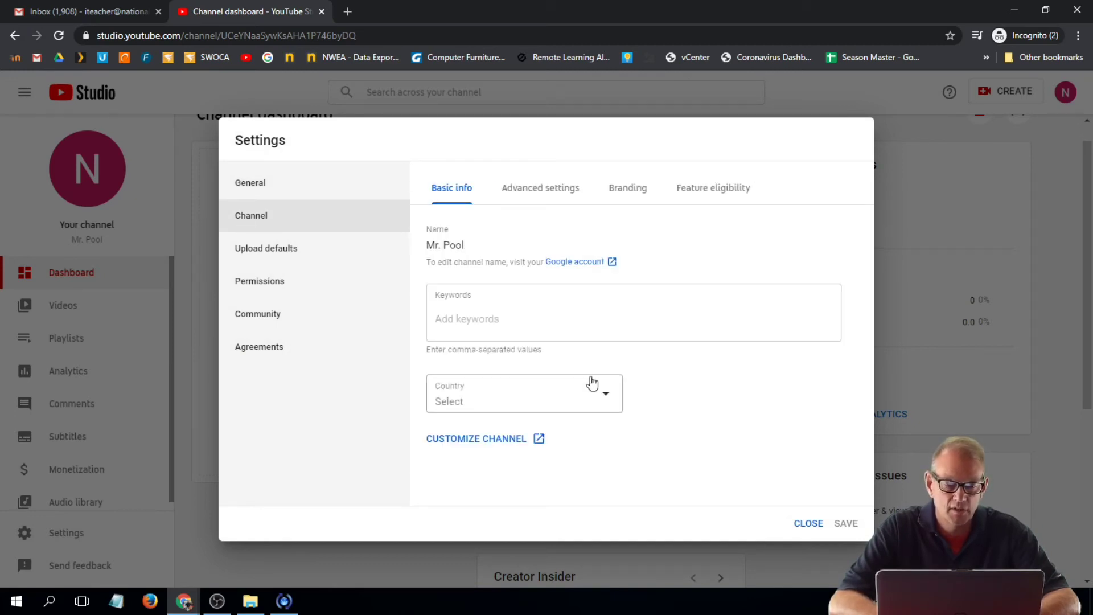
left_click(546, 393)
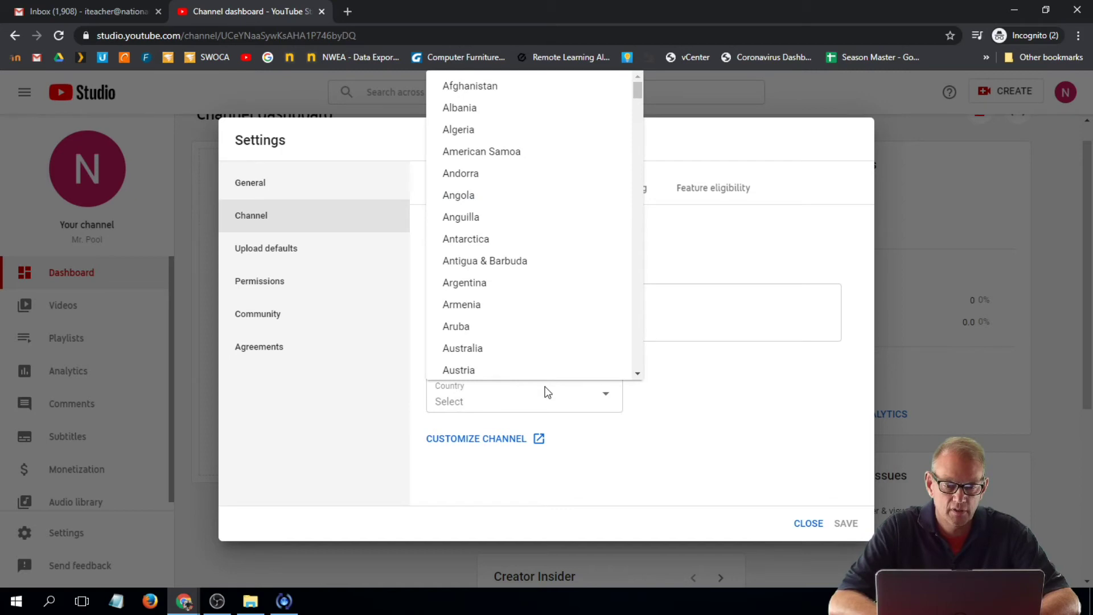
left_click_drag(638, 91, 649, 356)
left_click(541, 375)
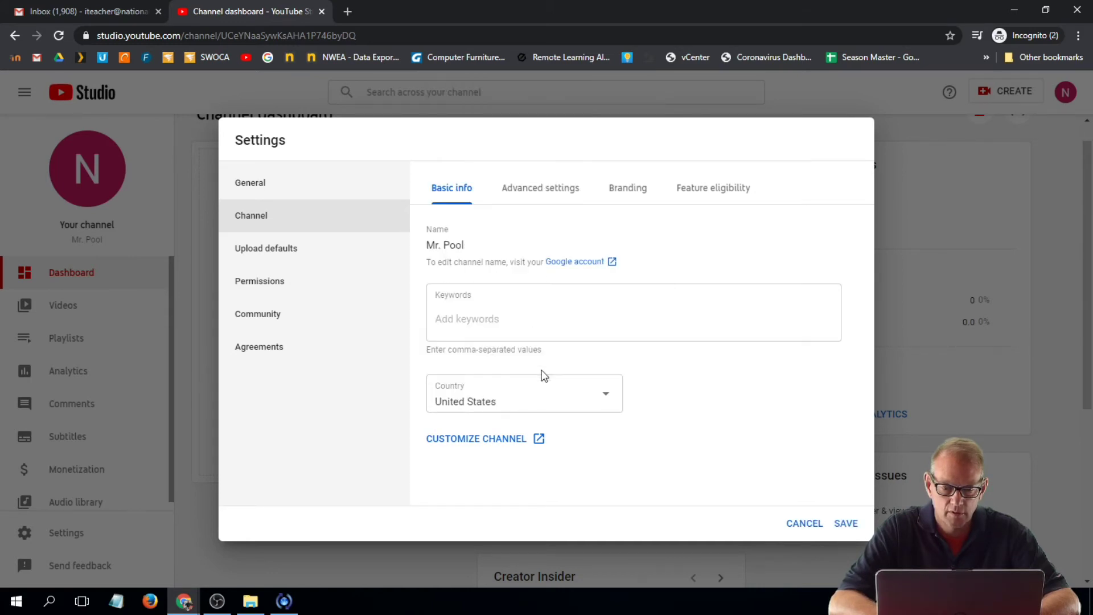
left_click(530, 193)
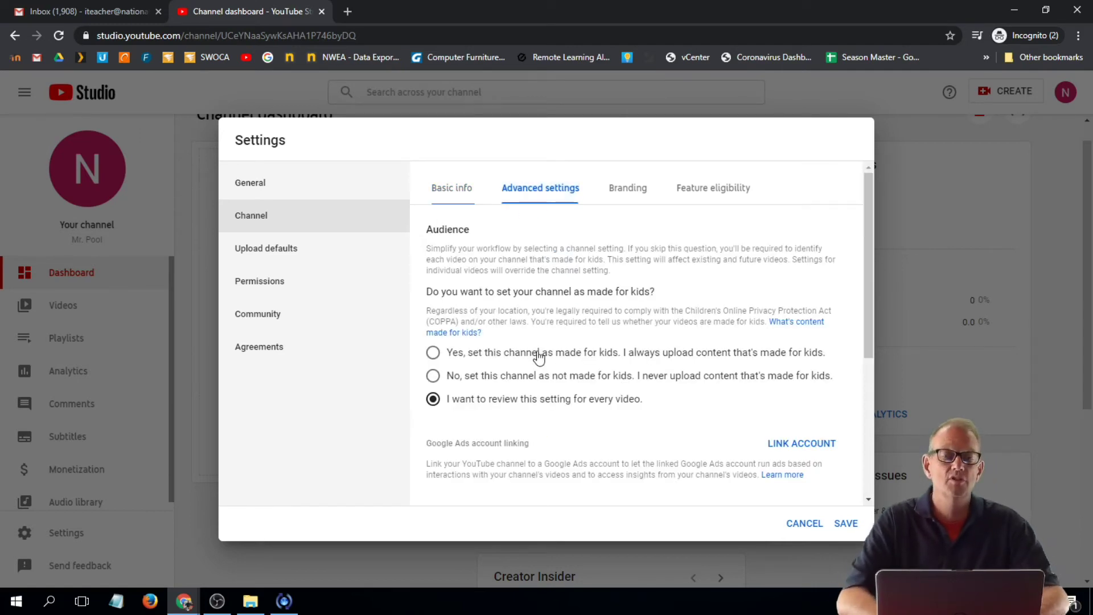
left_click(434, 353)
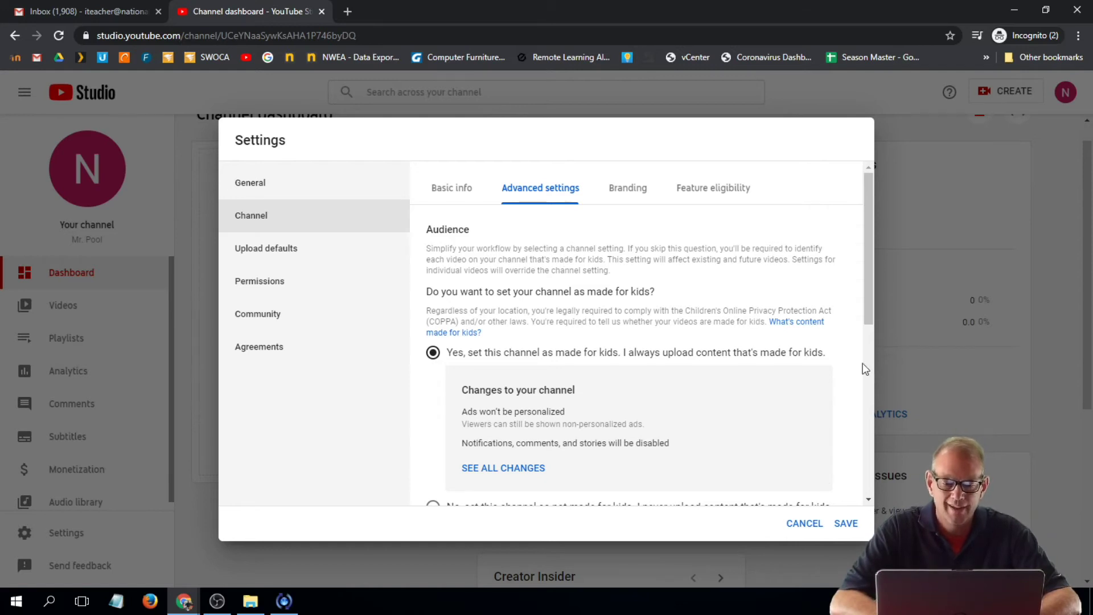
- Disable interest-based ads and save the channel settings
left_click_drag(870, 316, 876, 501)
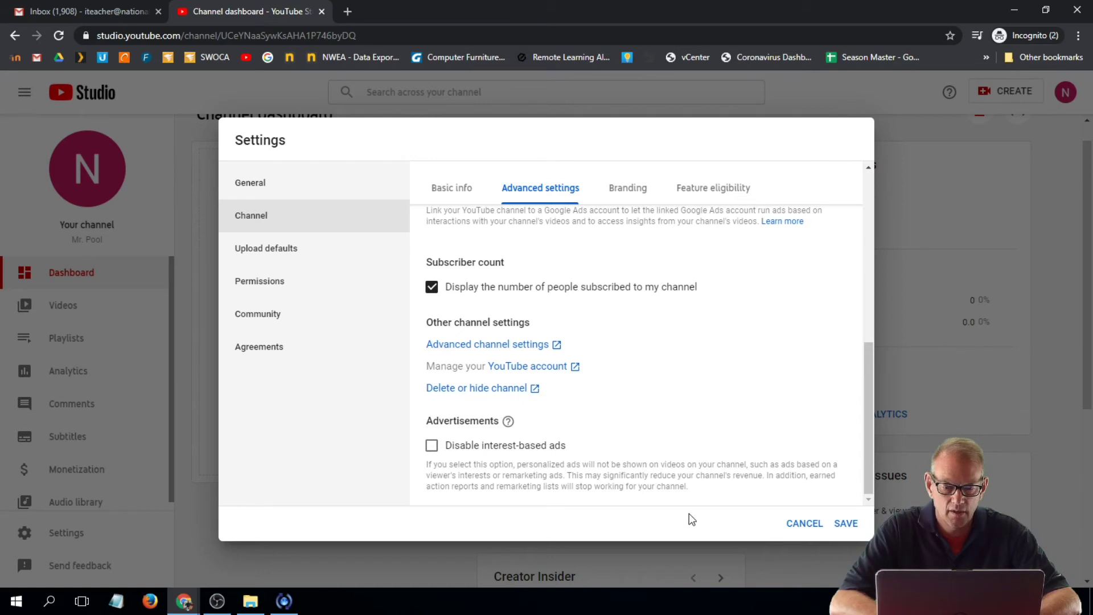
left_click(430, 447)
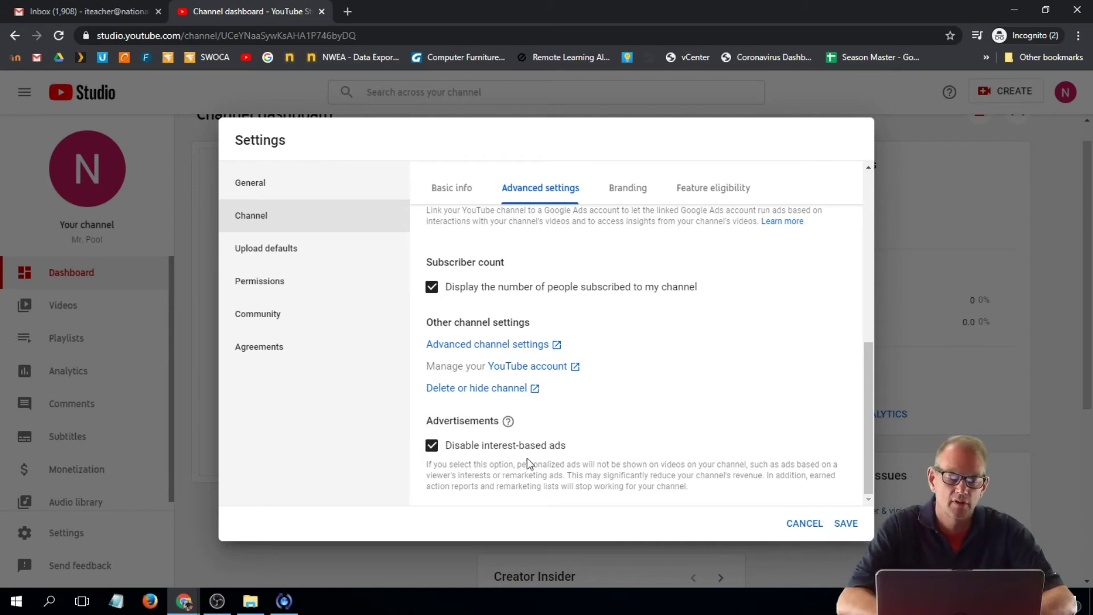
left_click(846, 526)
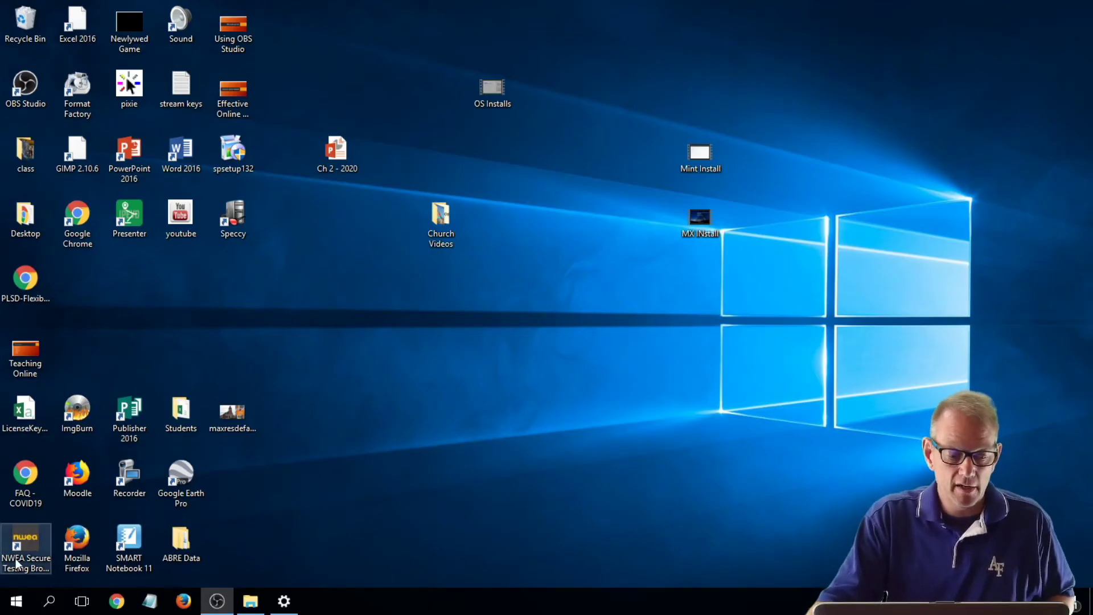
- Launch Movie Maker by searching 'movie' in Start and accept the Windows Essentials 2012 agreement
left_click(13, 607)
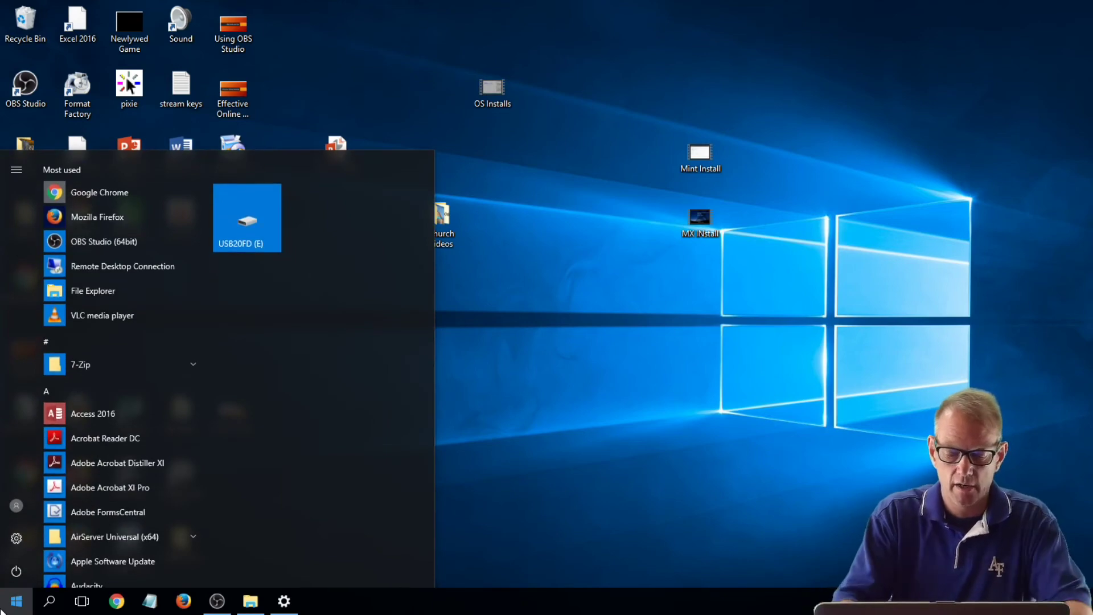
type("movie")
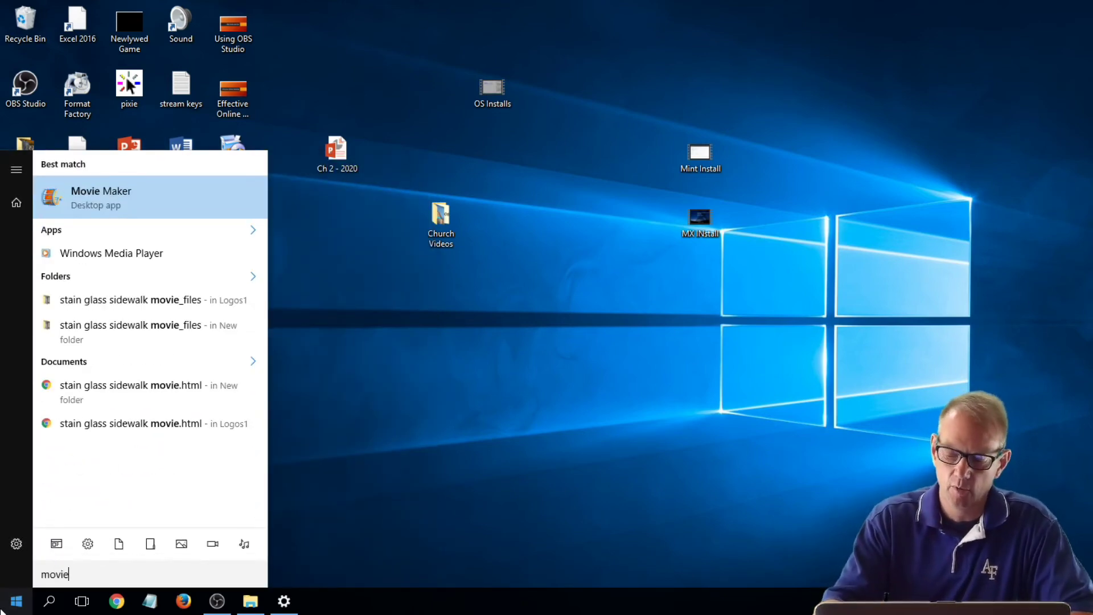
key("Return")
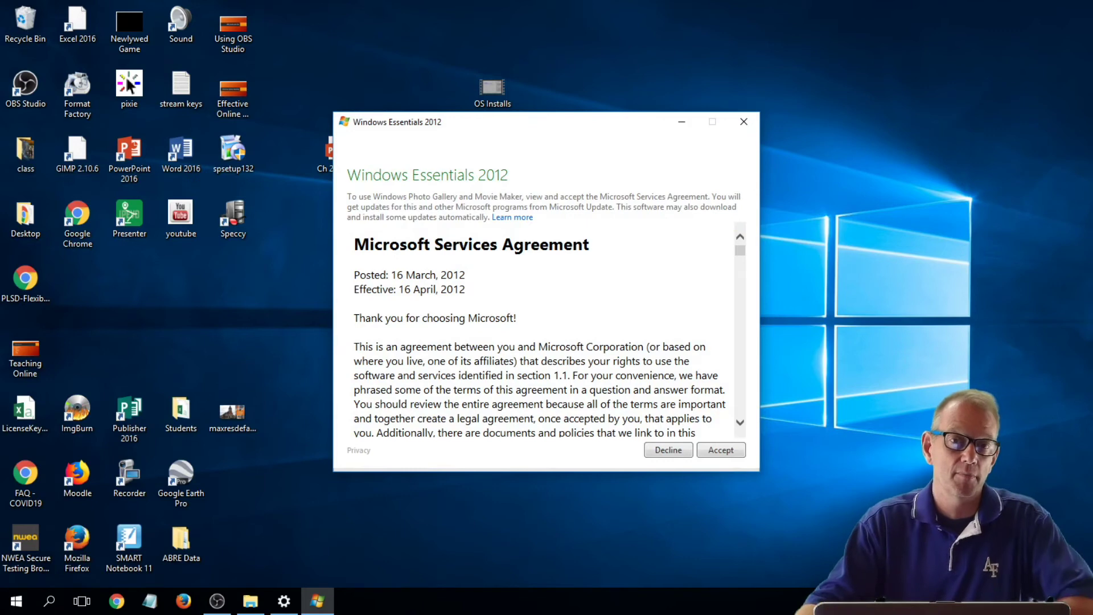
left_click(720, 450)
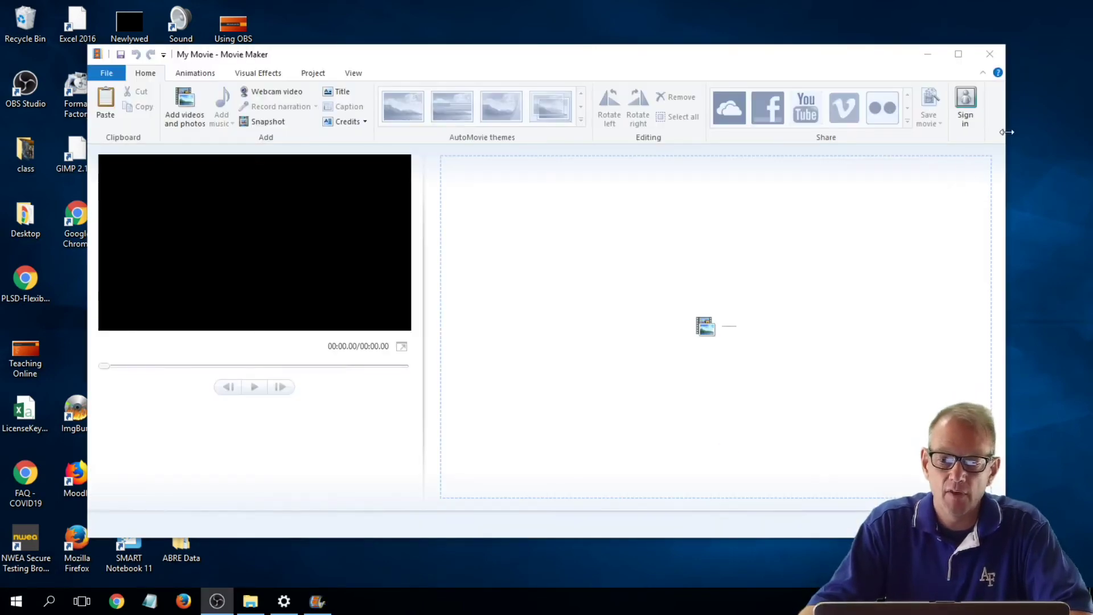
- Maximize Movie Maker and import the 34:47.97 'Example Class Recording in 203' video into My Movie
left_click(959, 55)
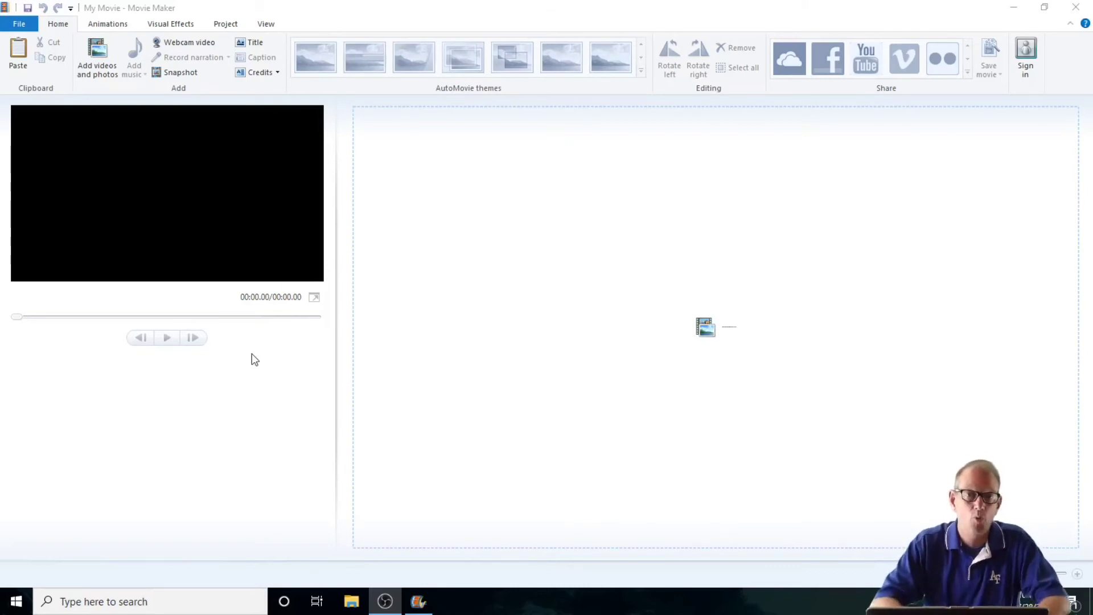
left_click(53, 28)
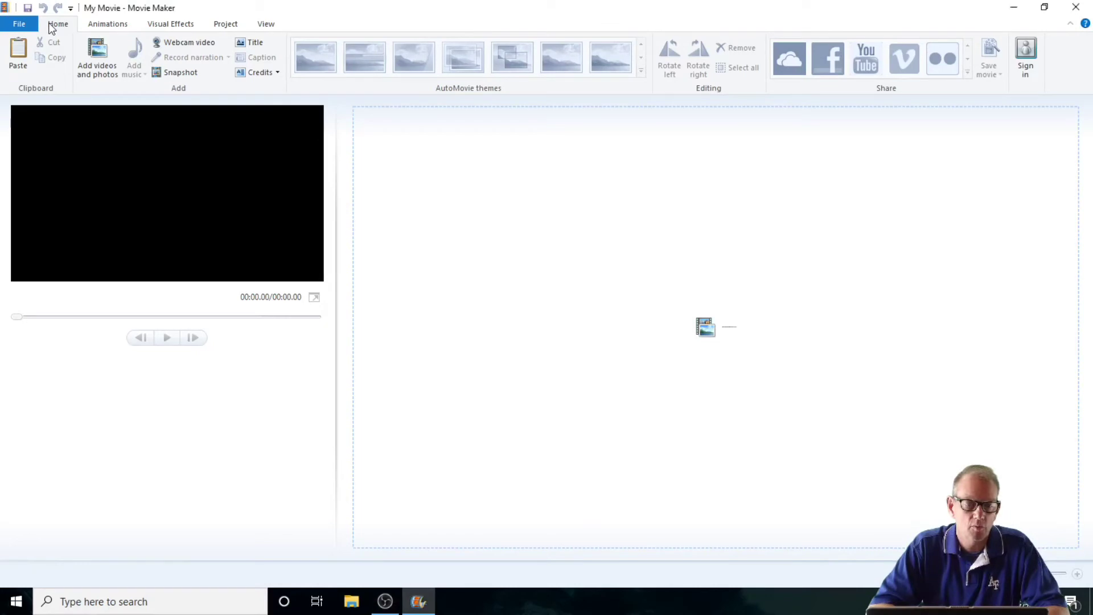
left_click(95, 60)
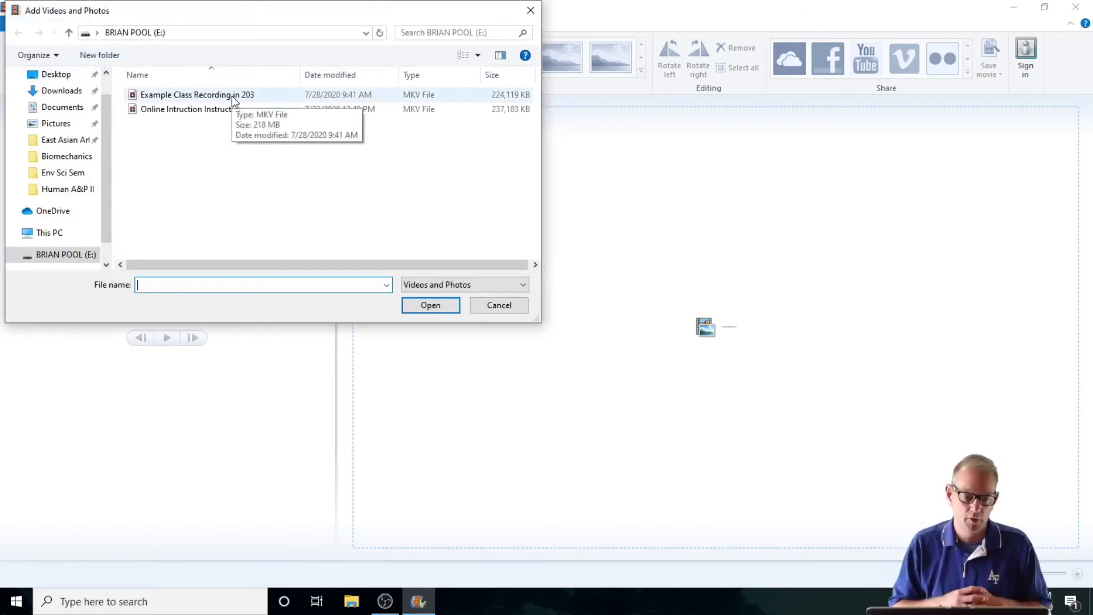
double_click(231, 95)
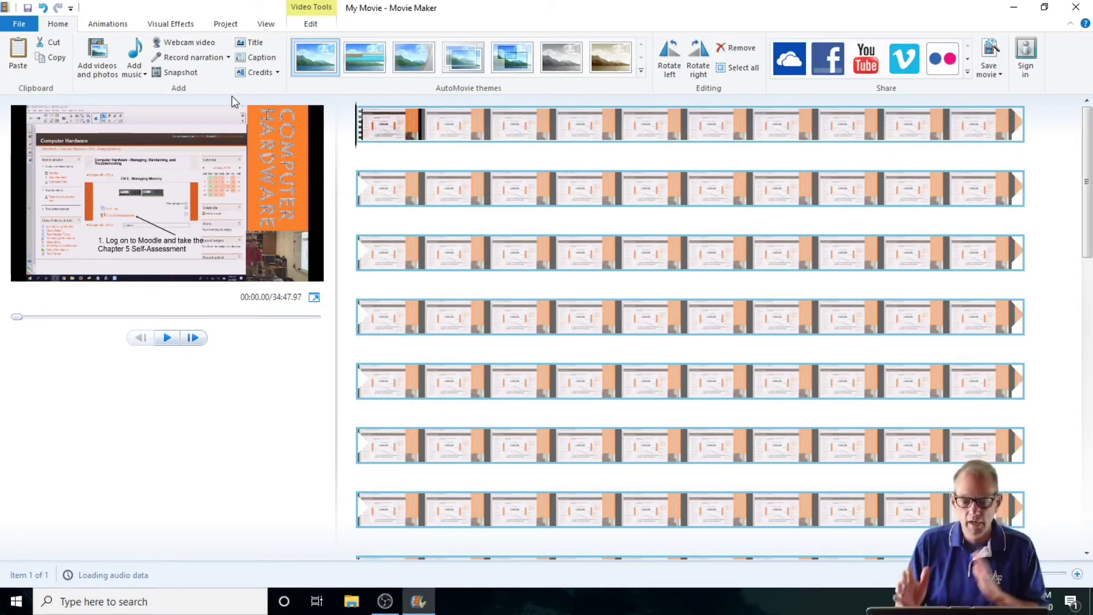
- Preview the clip, then set the playhead to about 16:10 where the Memory Speeds slide appears
left_click(167, 338)
left_click(167, 339)
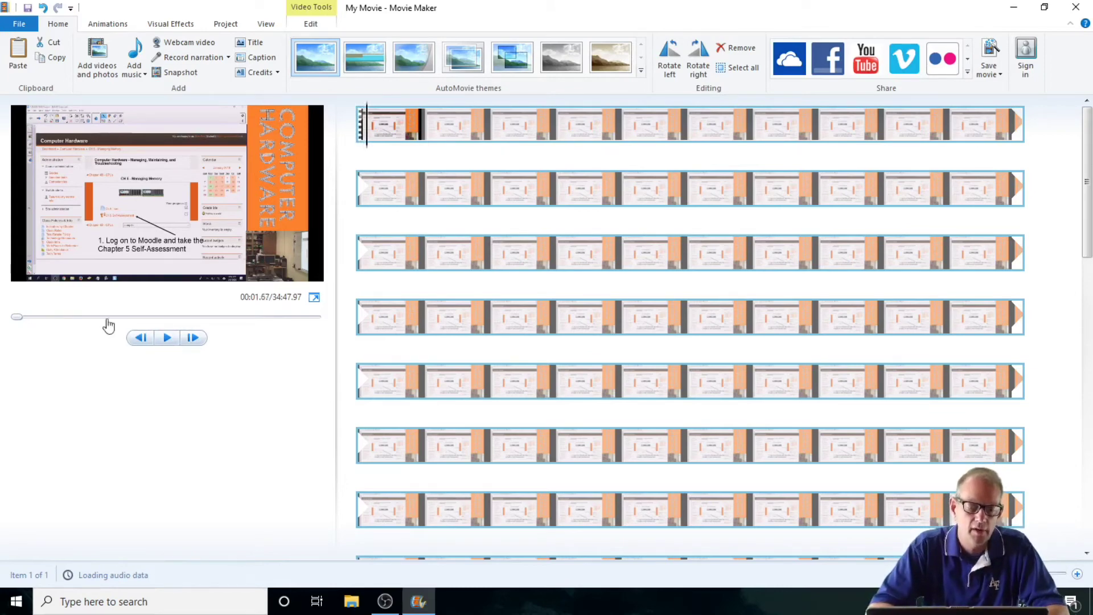
left_click_drag(17, 320, 155, 338)
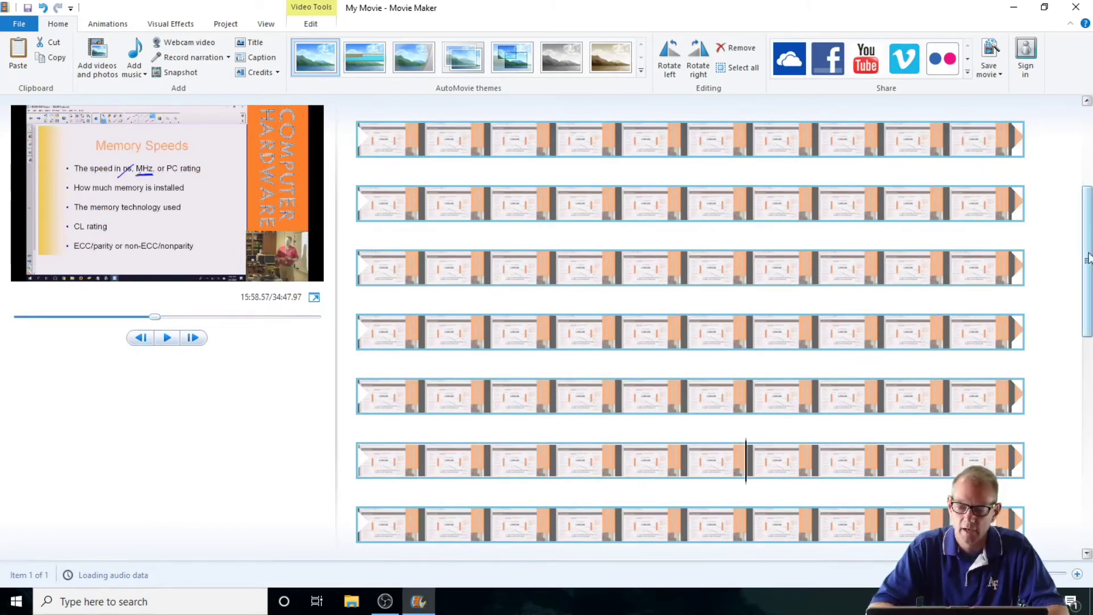
scroll(1002, 296, "down", 3)
left_click_drag(747, 284, 822, 290)
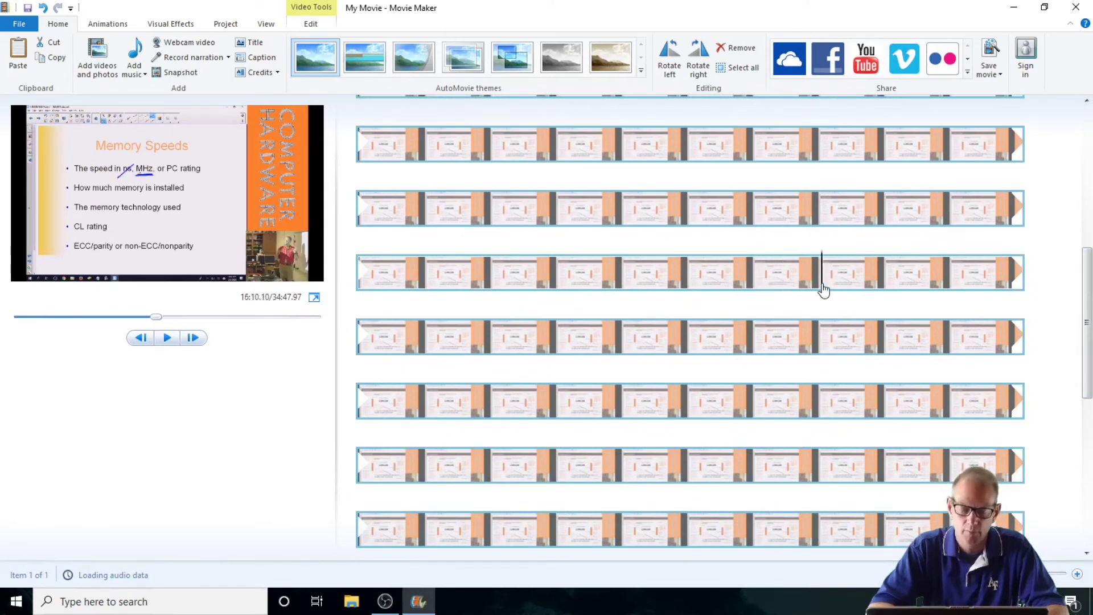
left_click_drag(824, 290, 857, 285)
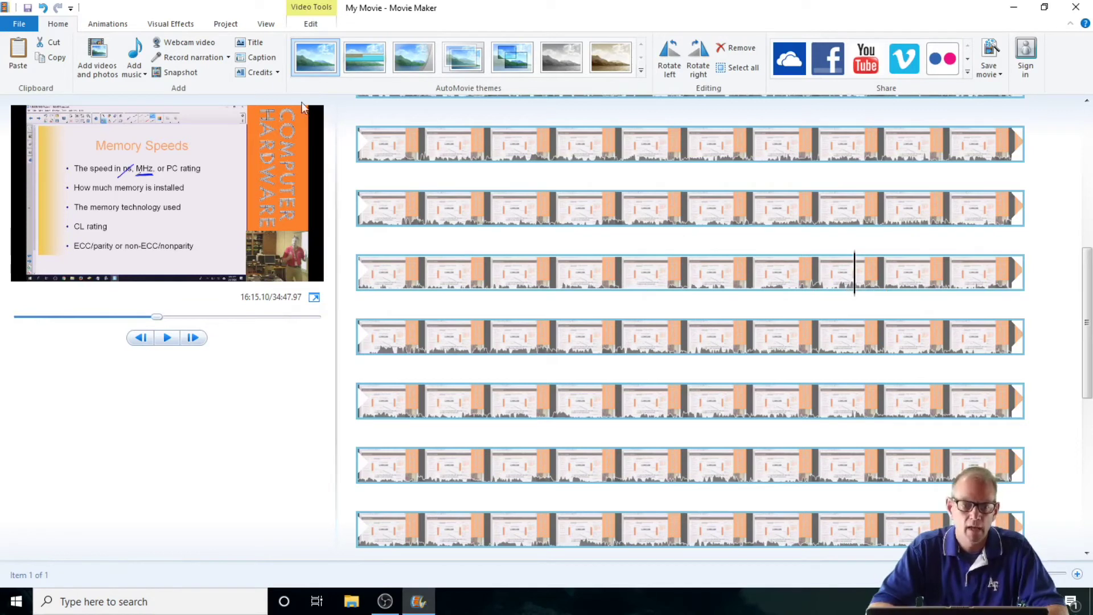
- Split the clip at 16:15.10 and 16:29, then delete the short middle piece
left_click(312, 24)
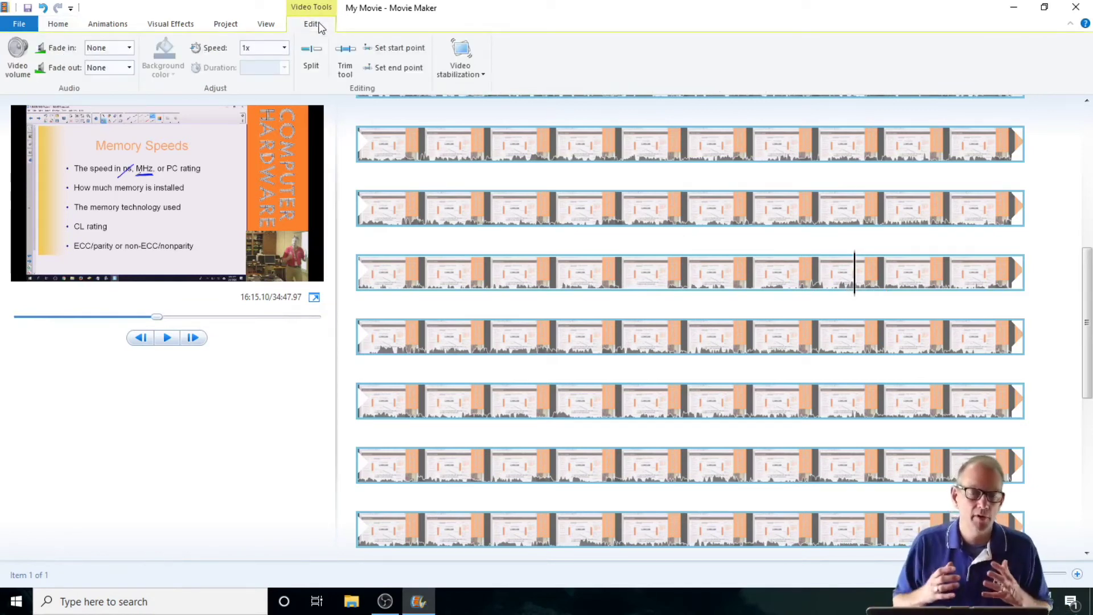
left_click(307, 67)
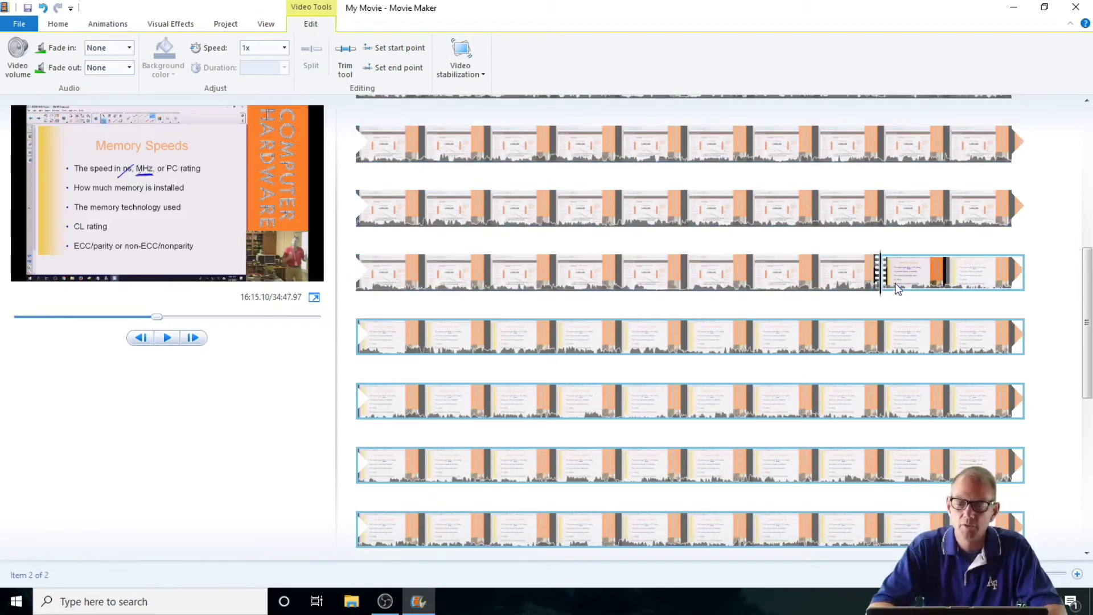
left_click(950, 285)
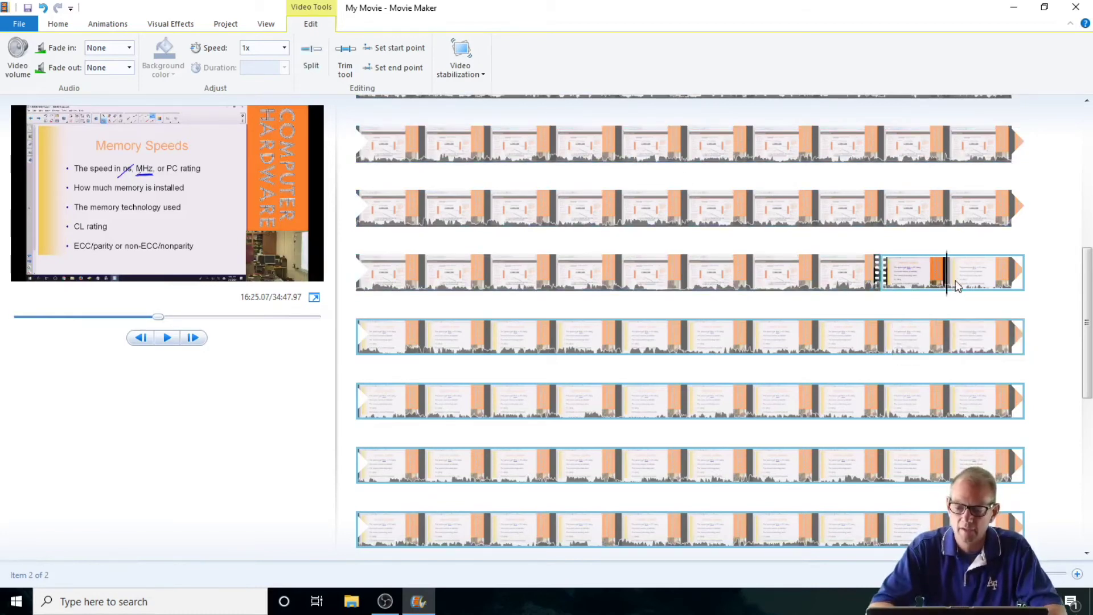
left_click_drag(947, 283, 979, 284)
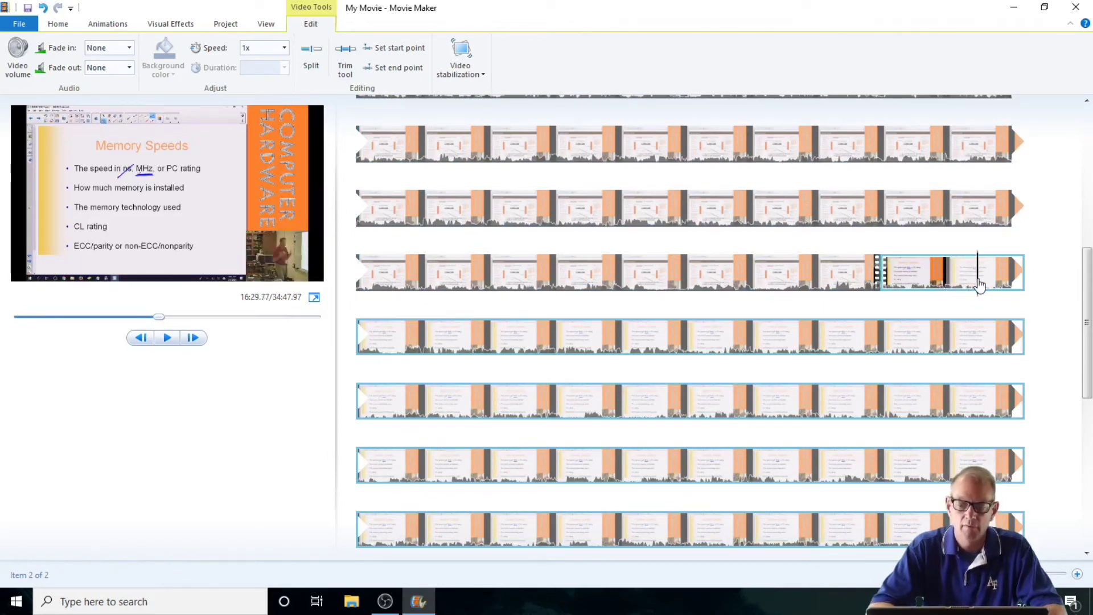
left_click(312, 57)
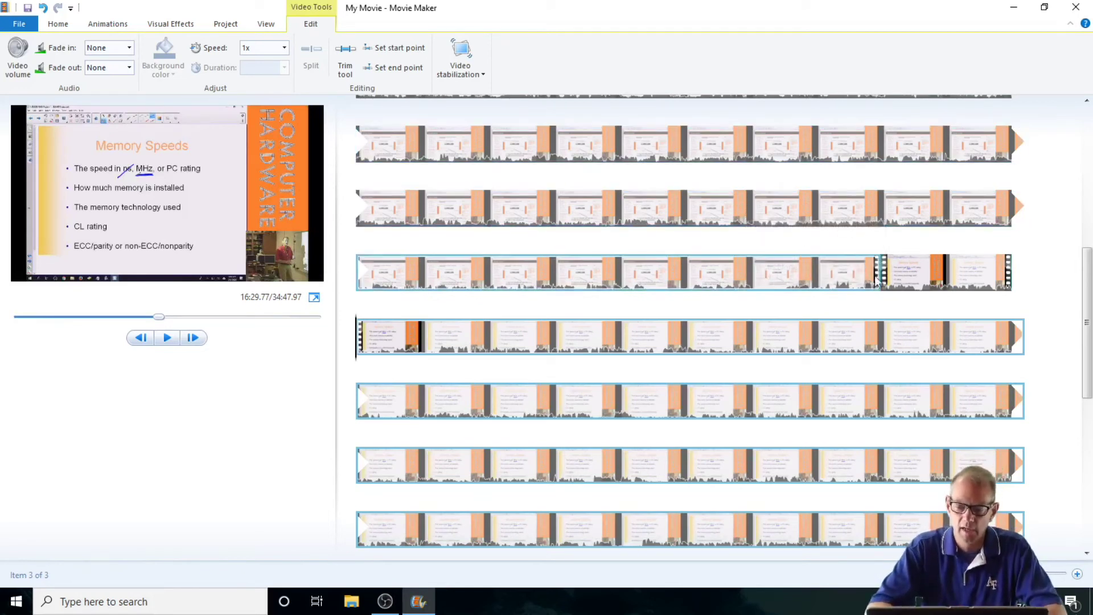
left_click(947, 281)
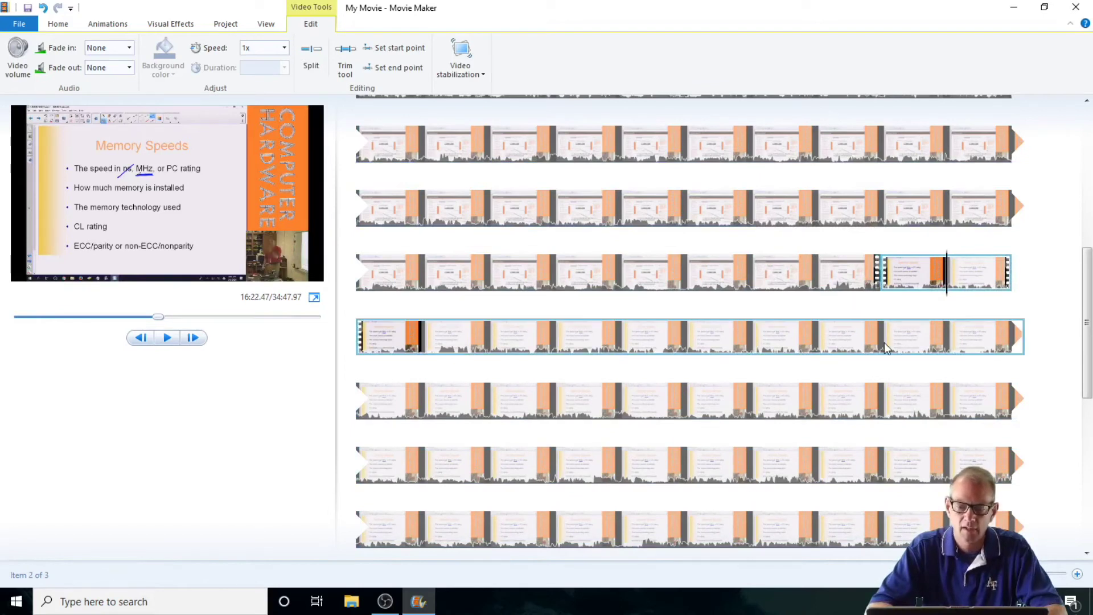
left_click(922, 288)
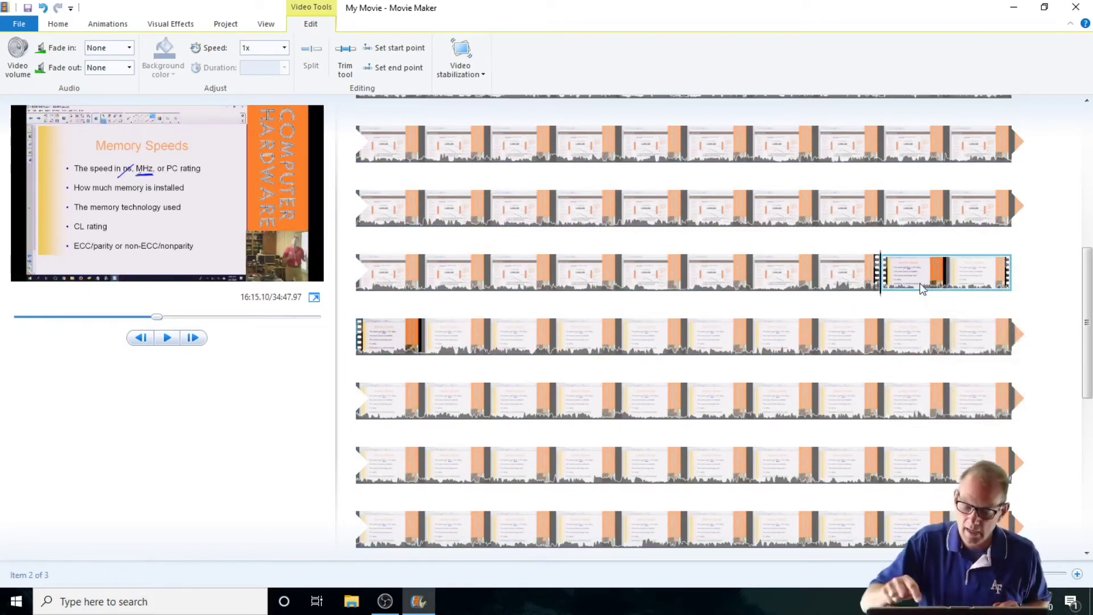
key("Delete")
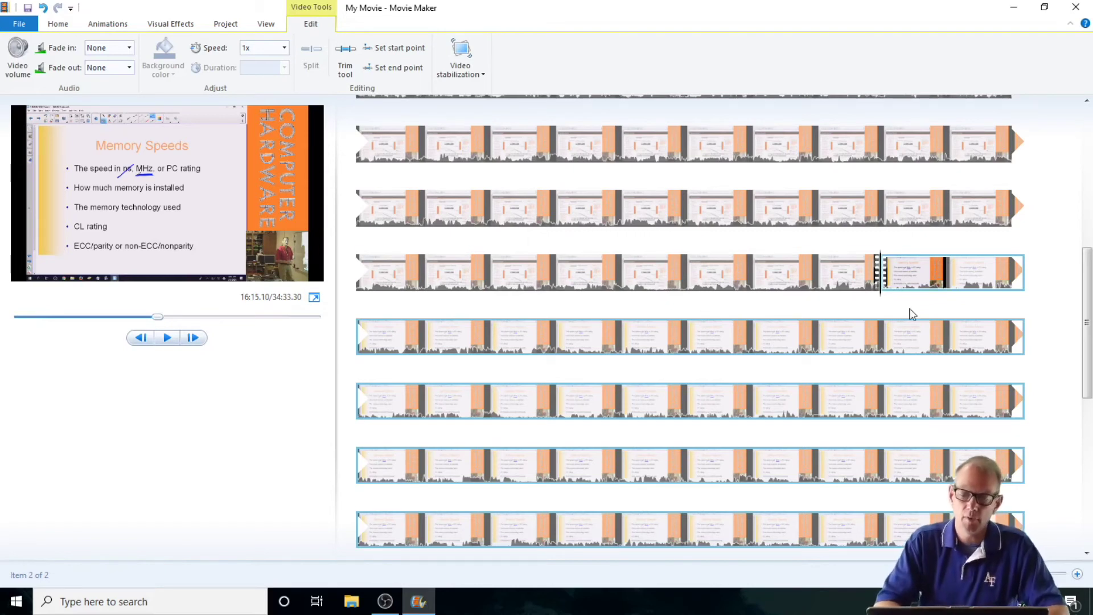
- Play the first clip through the cut, pause at 16:06, and zoom the timeline in twice
left_click(706, 285)
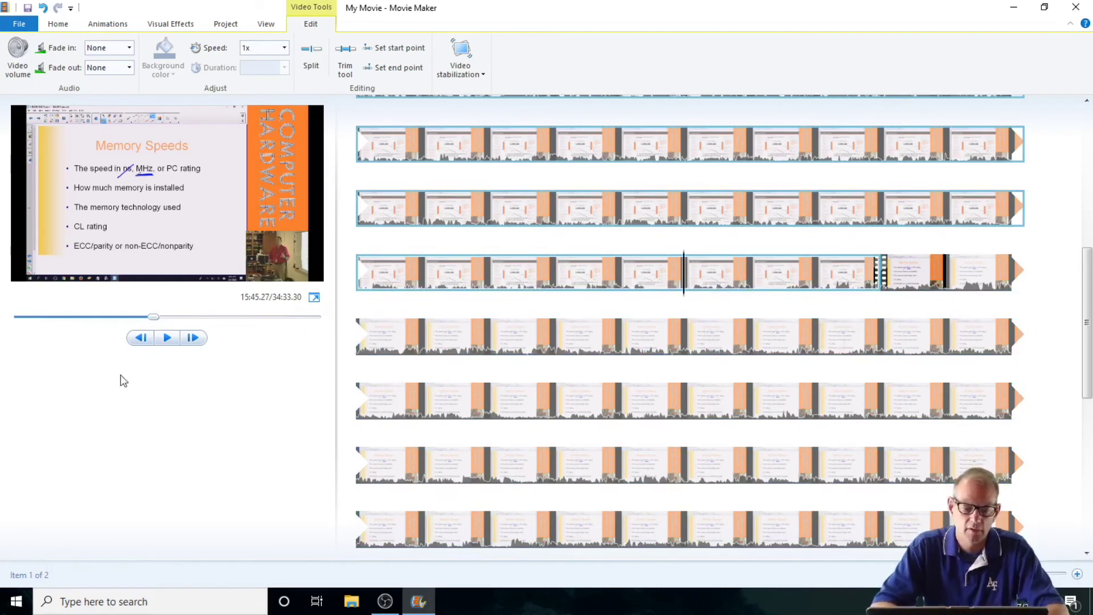
left_click(167, 337)
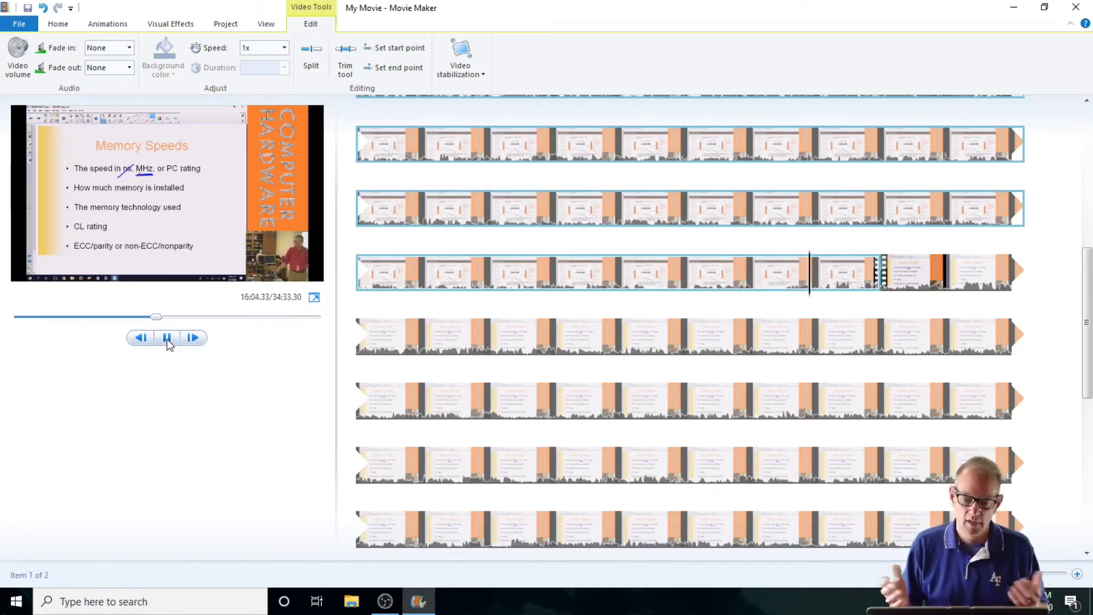
left_click(168, 340)
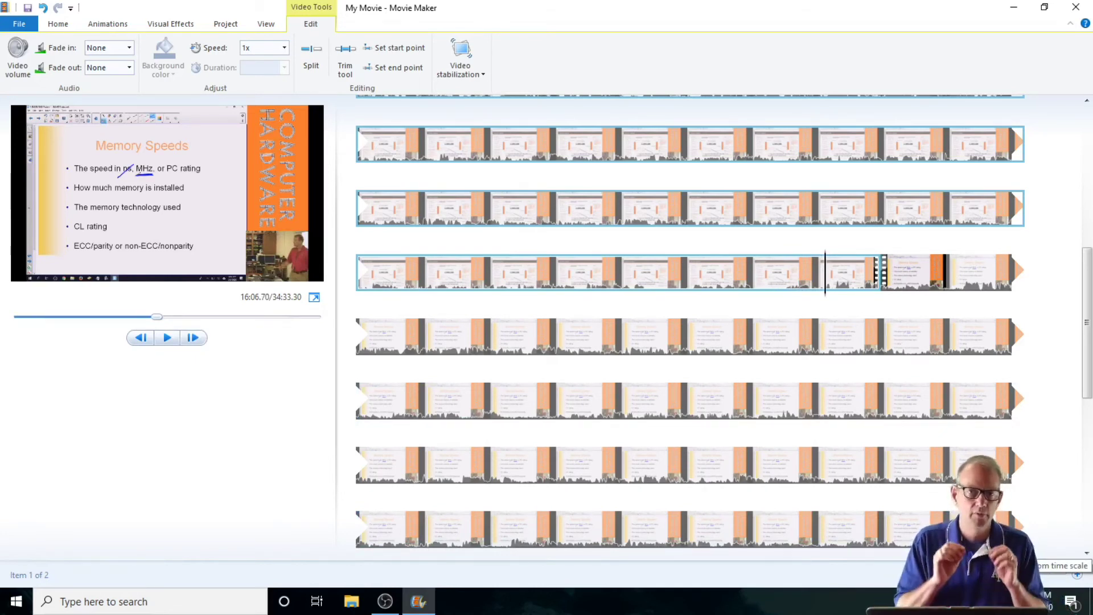
left_click(1078, 574)
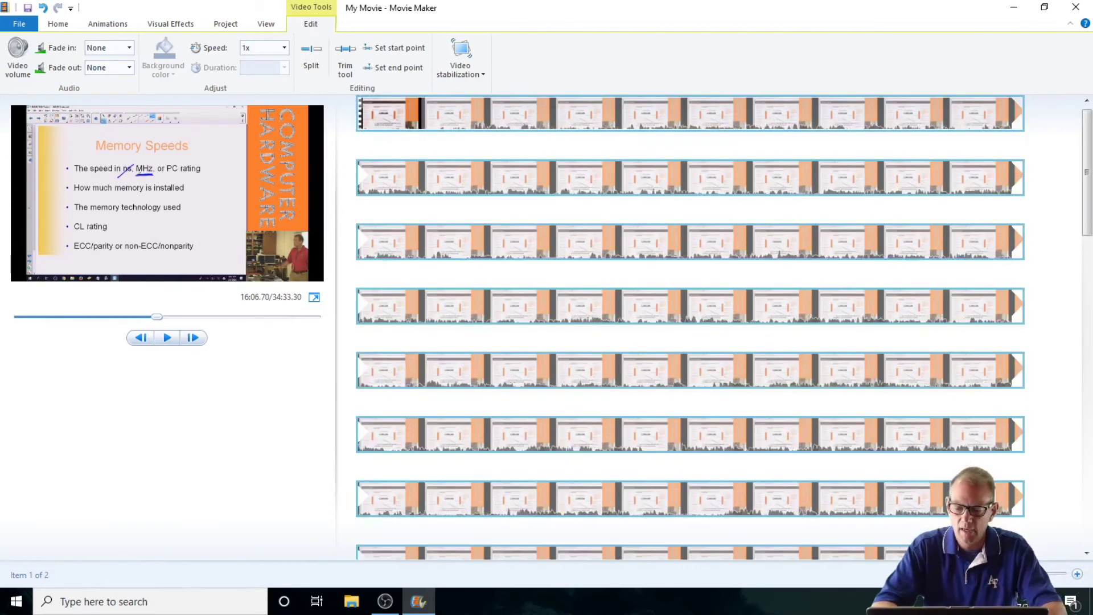
left_click(1065, 576)
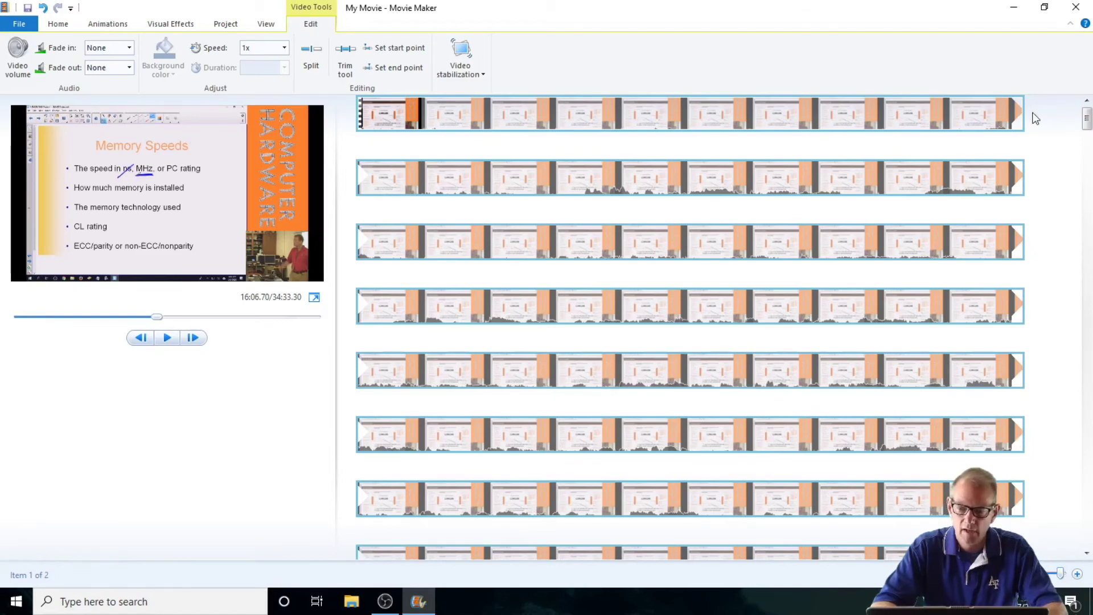
- Select the second clip and nudge the playhead just past 22:38, readjusting the timeline zoom
left_click_drag(1088, 128, 1090, 393)
left_click(654, 302)
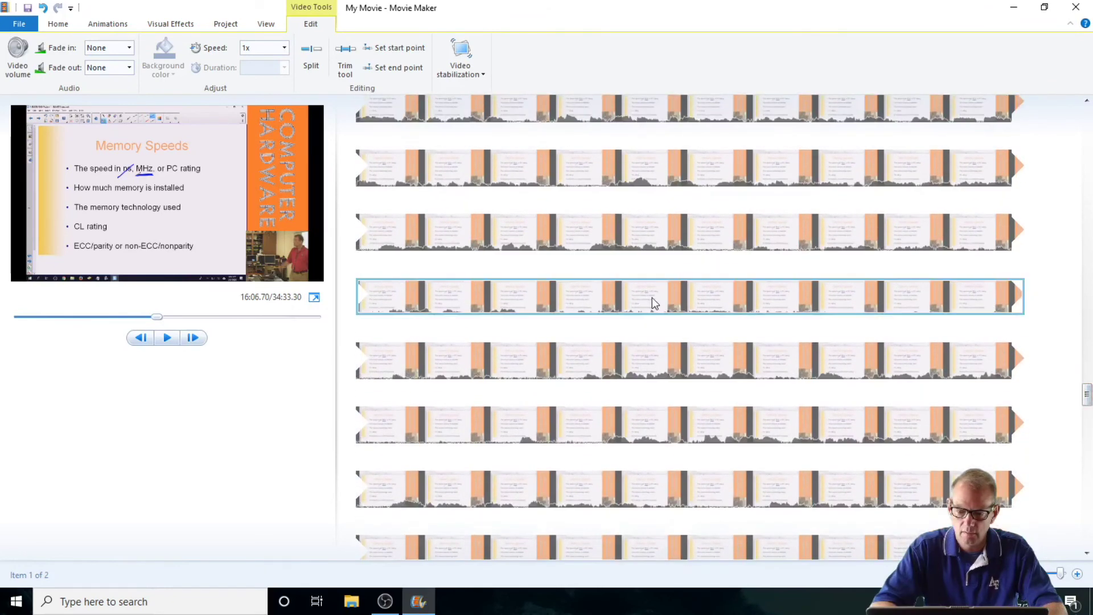
left_click(622, 298)
left_click_drag(622, 304, 640, 306)
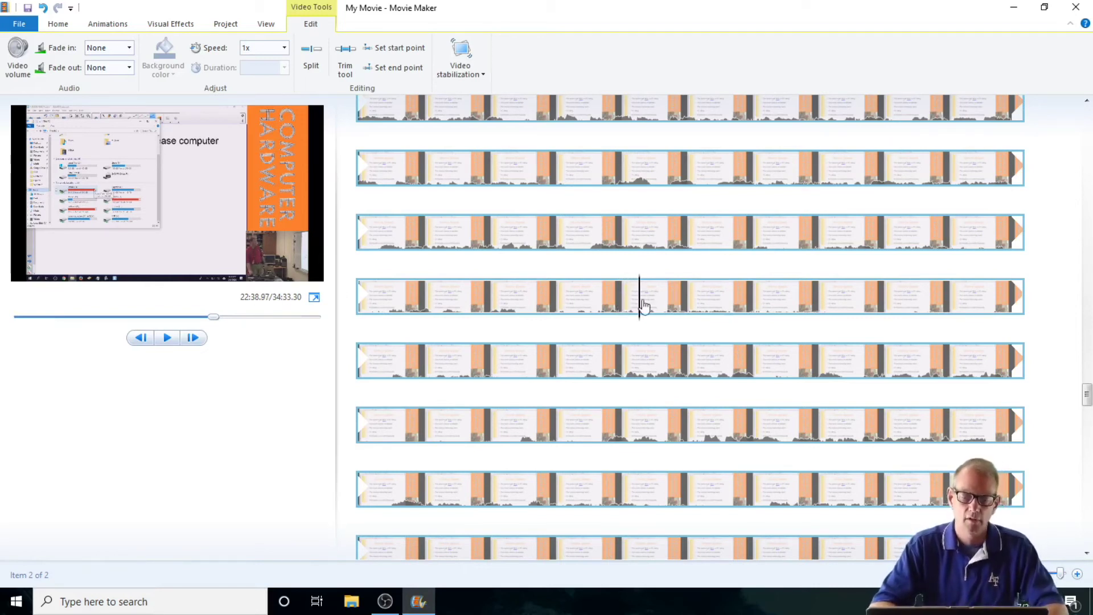
left_click_drag(639, 304, 677, 312)
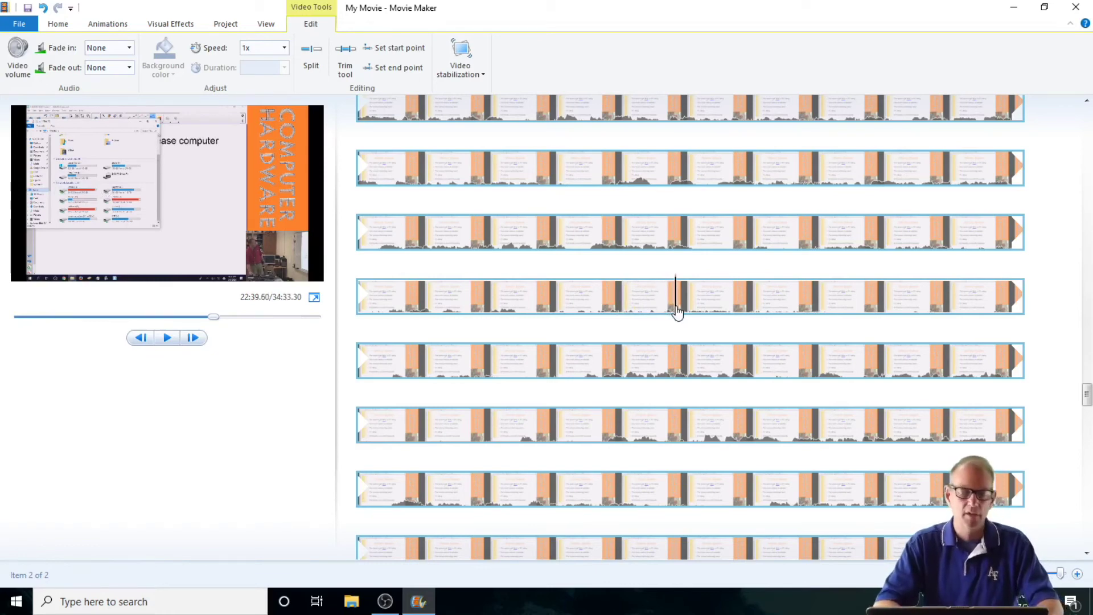
left_click_drag(1060, 573, 1021, 574)
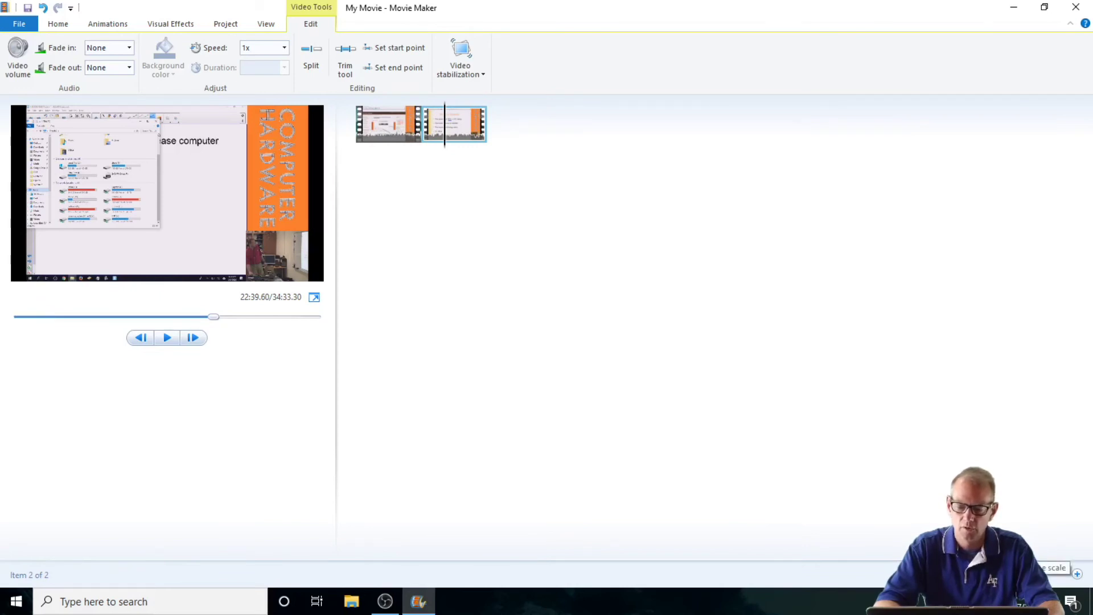
left_click_drag(1021, 574, 1045, 574)
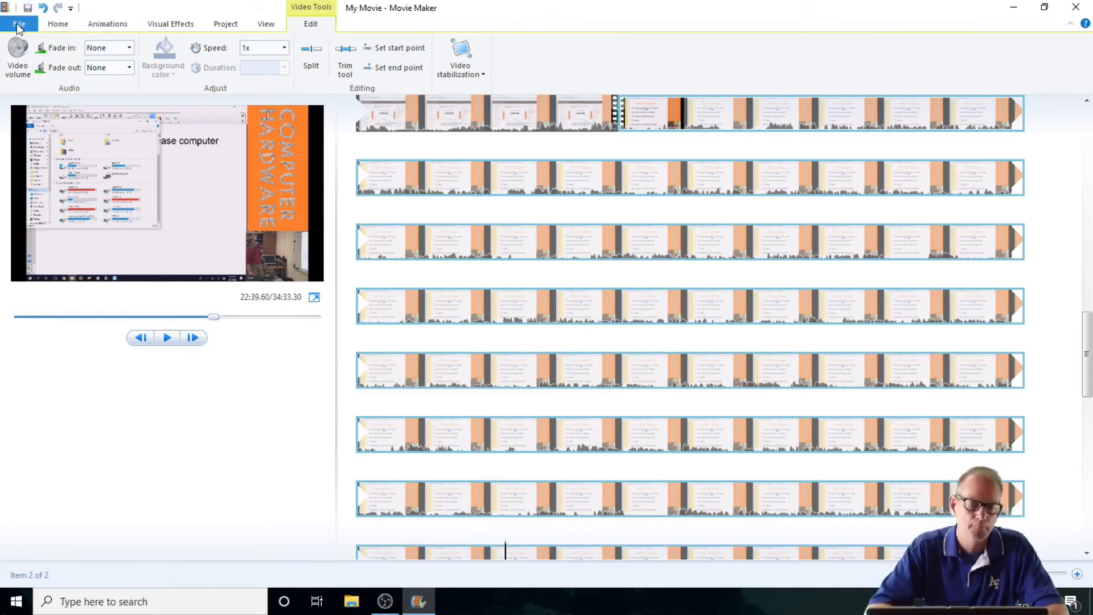
- Start saving the movie using Save movie > For high-definition display
left_click(19, 25)
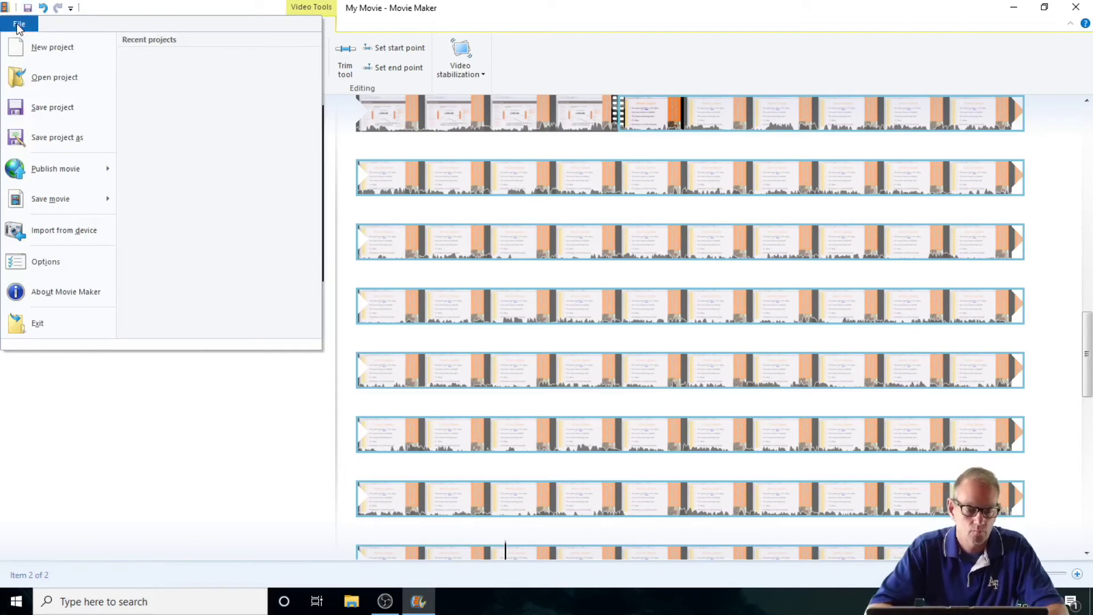
mouse_move(57, 173)
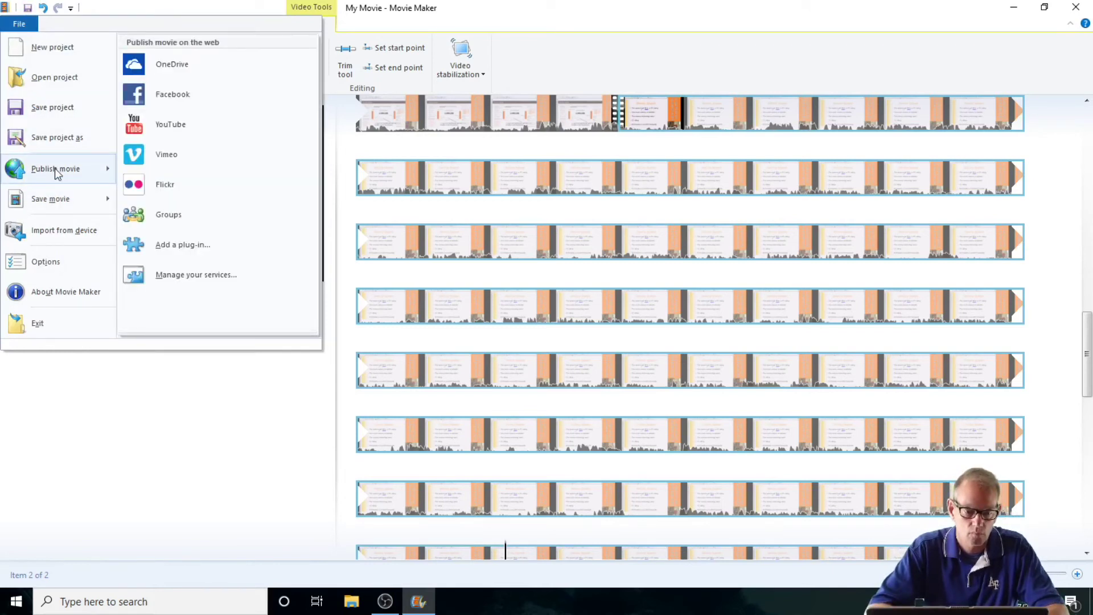
mouse_move(53, 200)
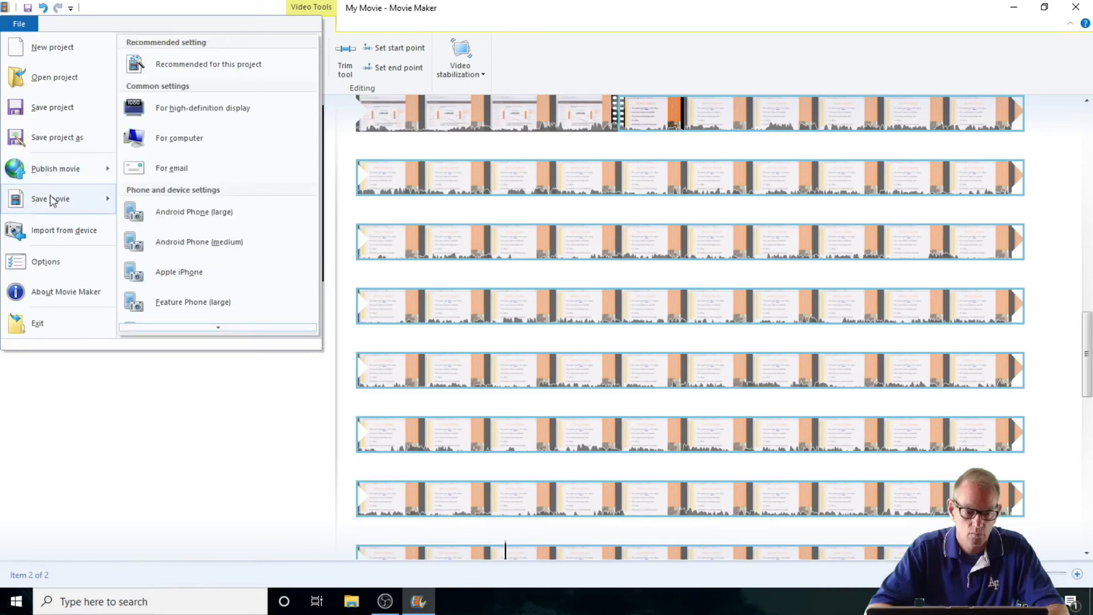
left_click(261, 12)
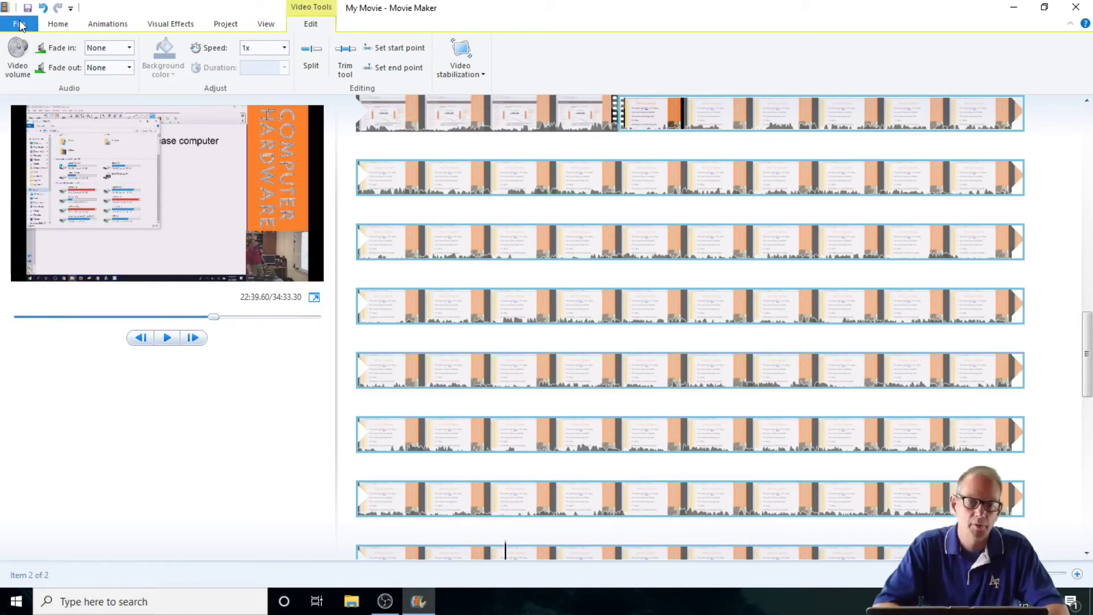
left_click(21, 25)
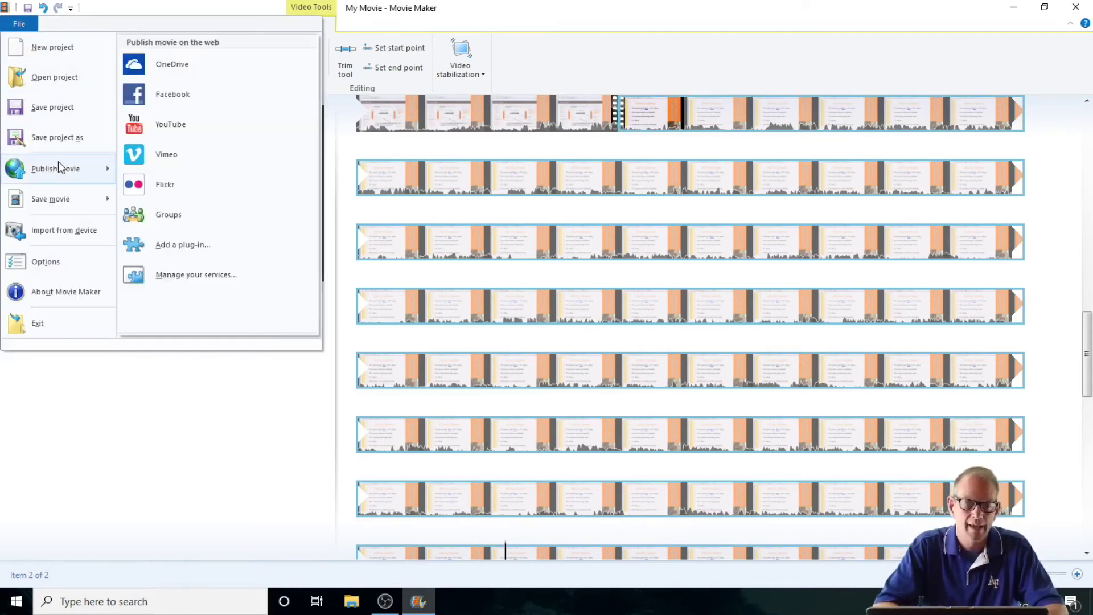
mouse_move(68, 212)
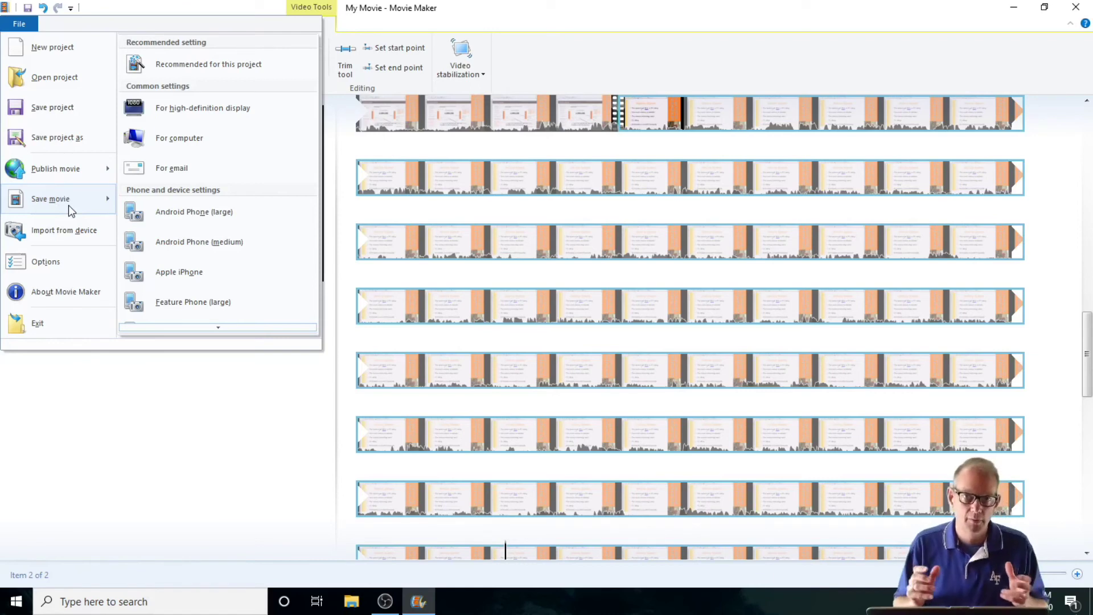
left_click(222, 107)
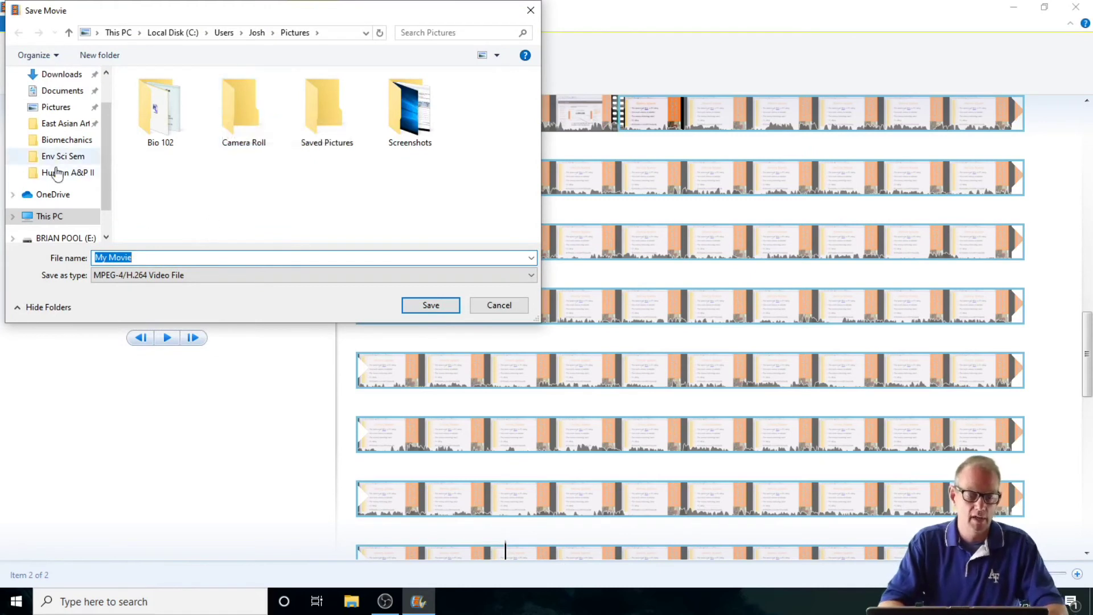
- Save 'My Movie' as MPEG-4/H.264 on the E: drive, overriding the low-disk-space warning
scroll(105, 188, "down", 1)
left_click(73, 205)
left_click(73, 205)
left_click(147, 259)
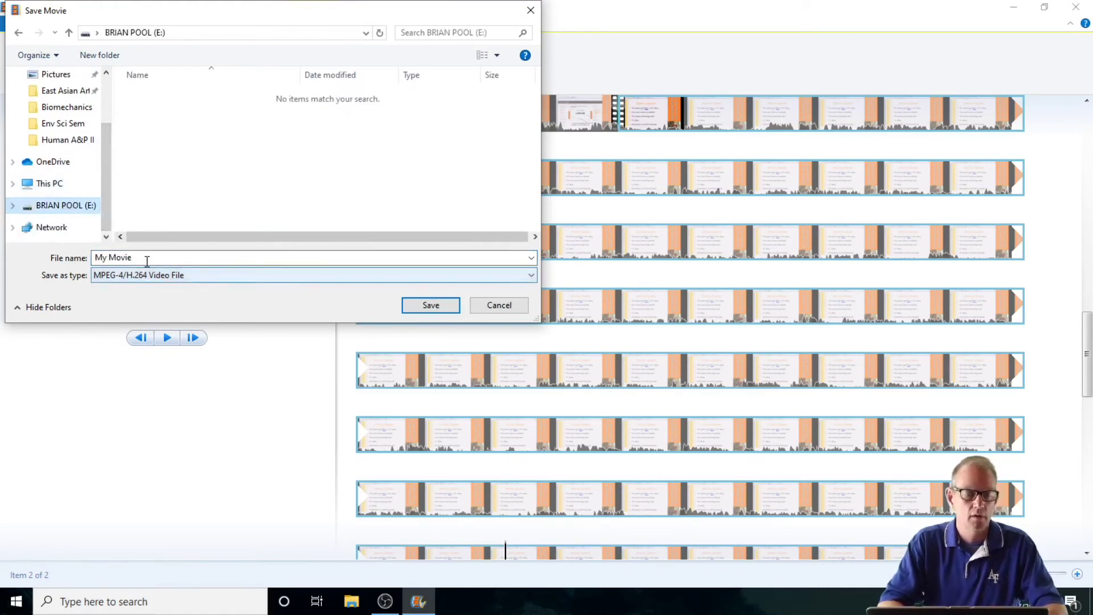
left_click(428, 307)
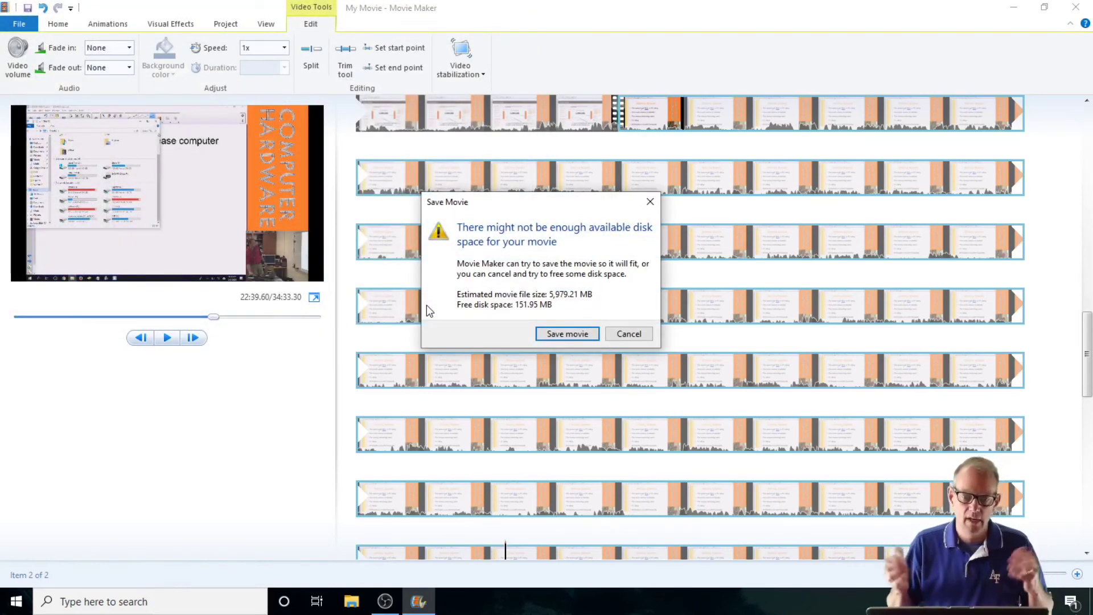
left_click(568, 334)
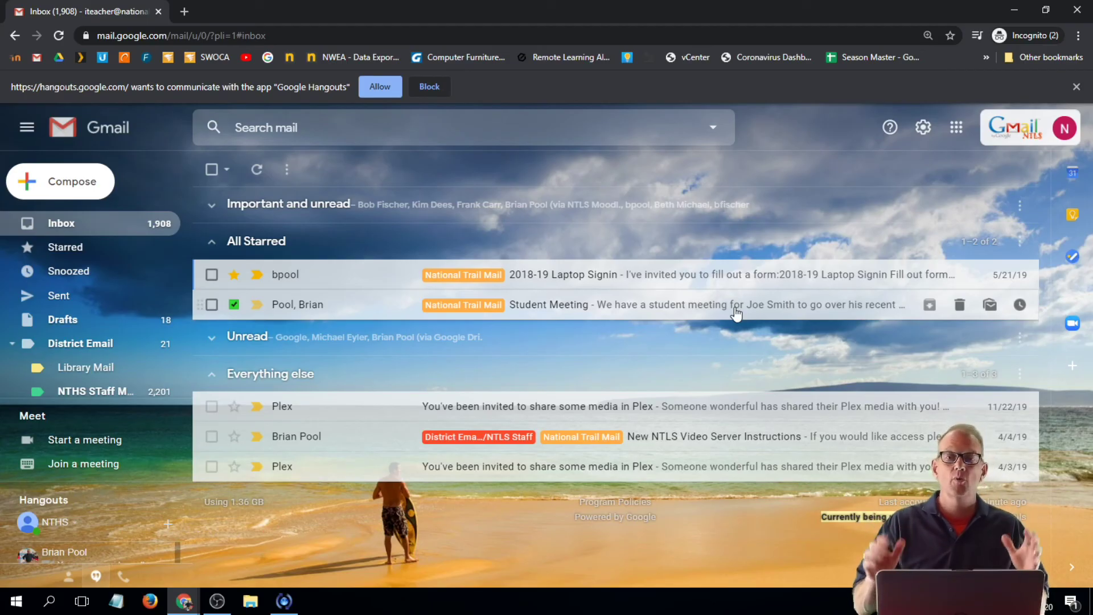
- Open YouTube in a new tab from Gmail's Google apps menu
left_click(956, 128)
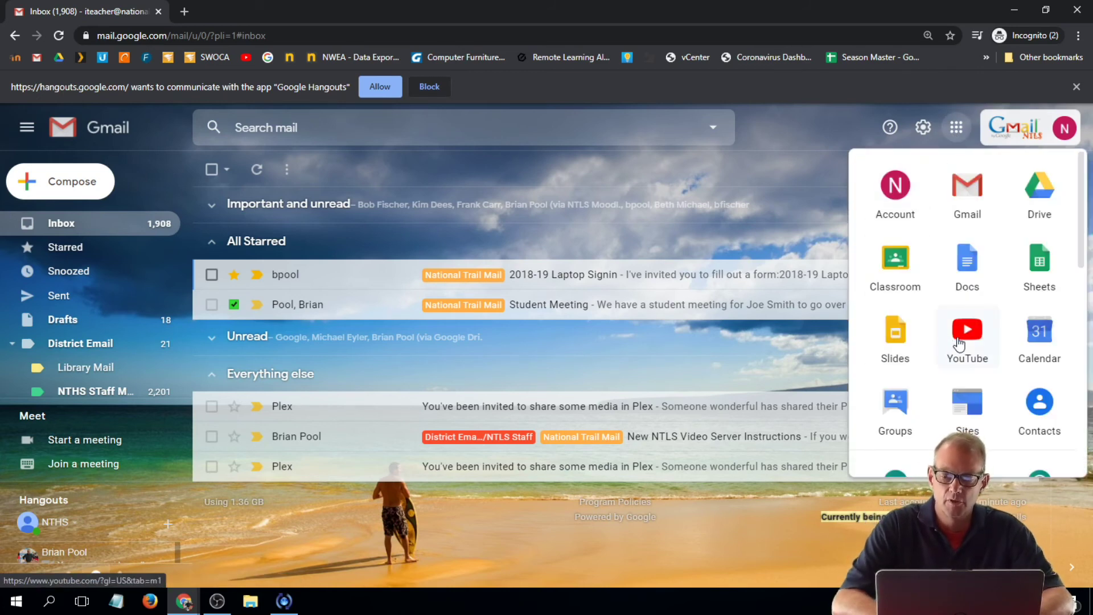
left_click(960, 341)
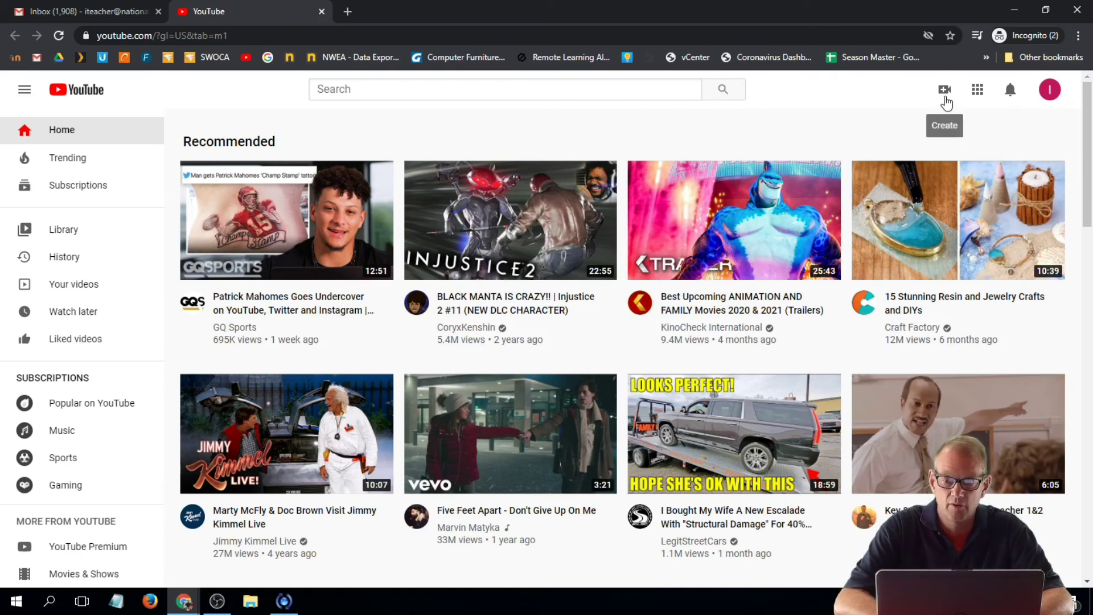
- Upload Chapter 1.mkv from This PC > Videos as a new YouTube video
left_click(944, 92)
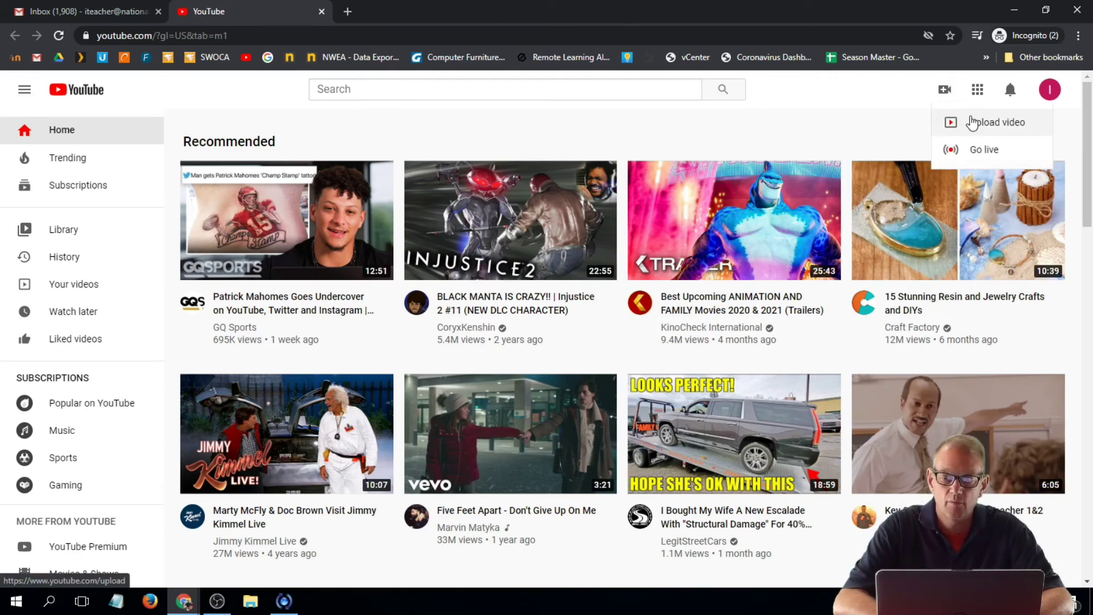
left_click(976, 129)
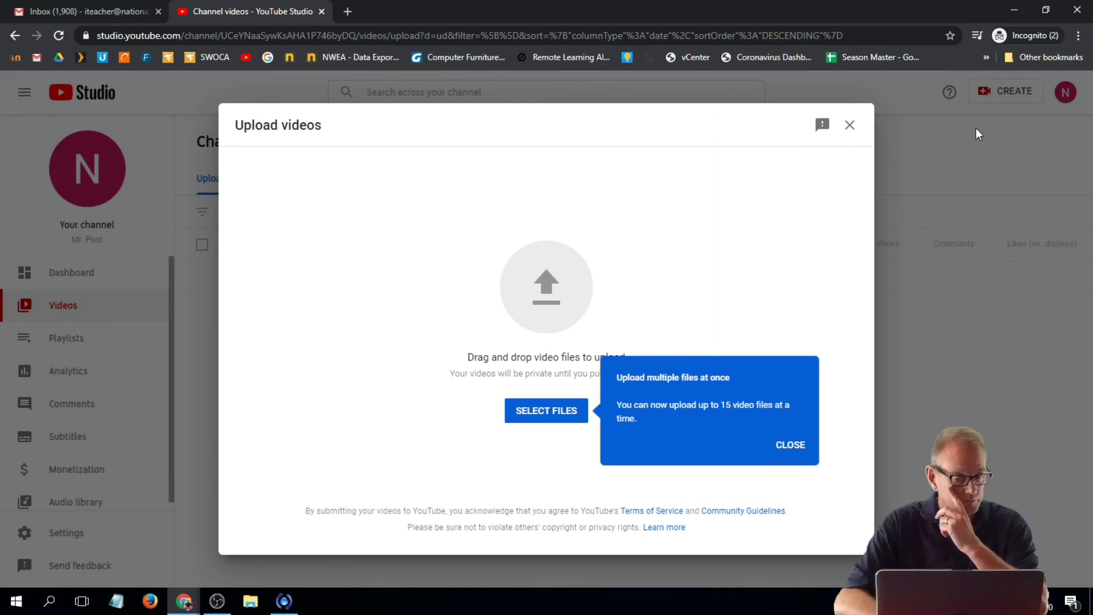
left_click(552, 300)
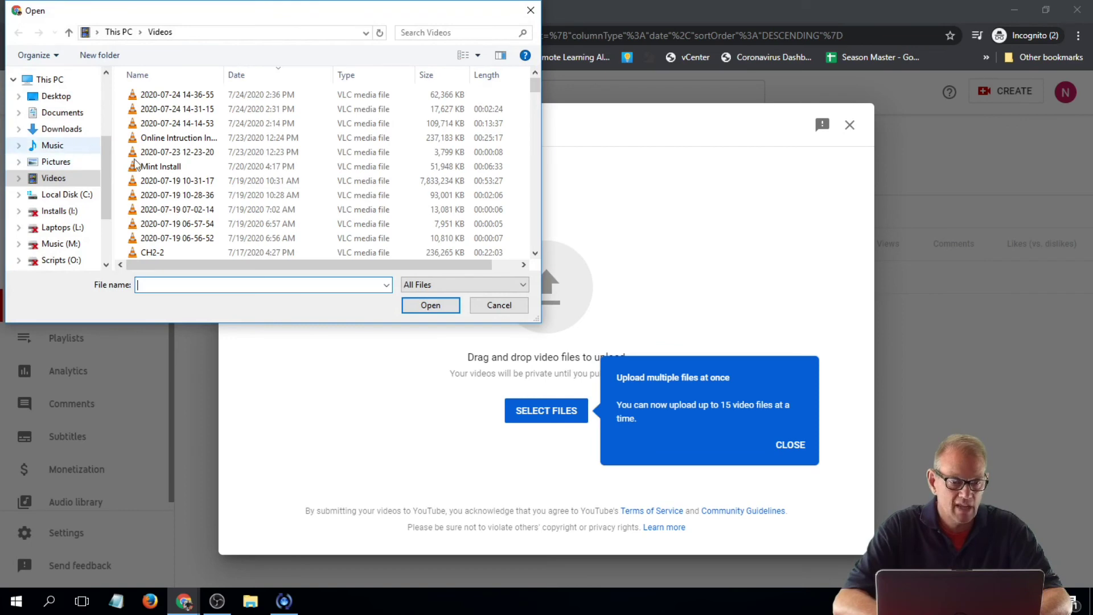
left_click_drag(534, 83, 534, 157)
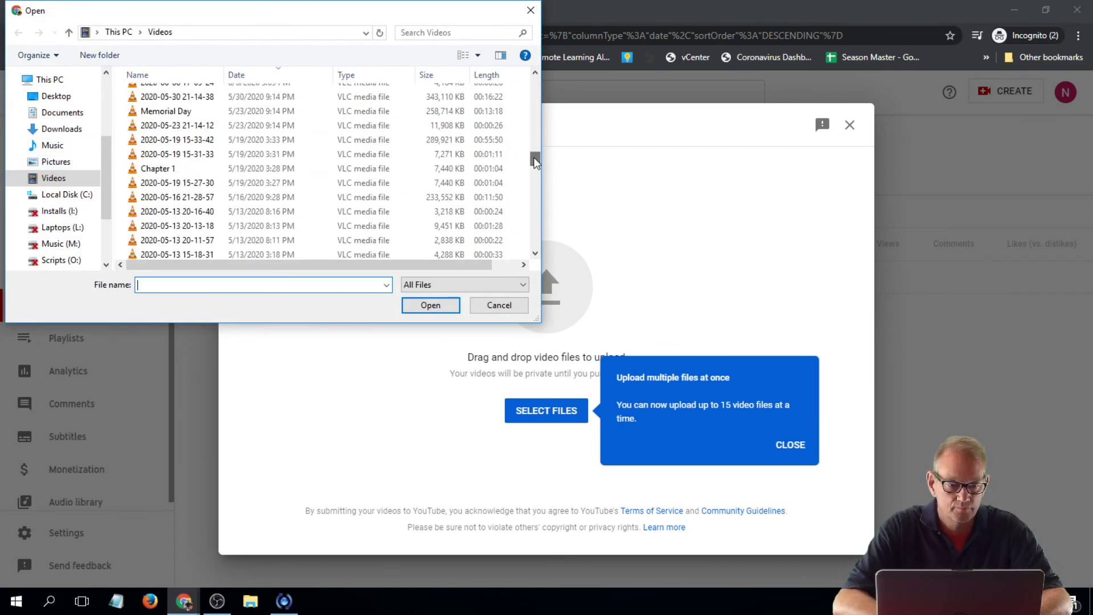
double_click(158, 170)
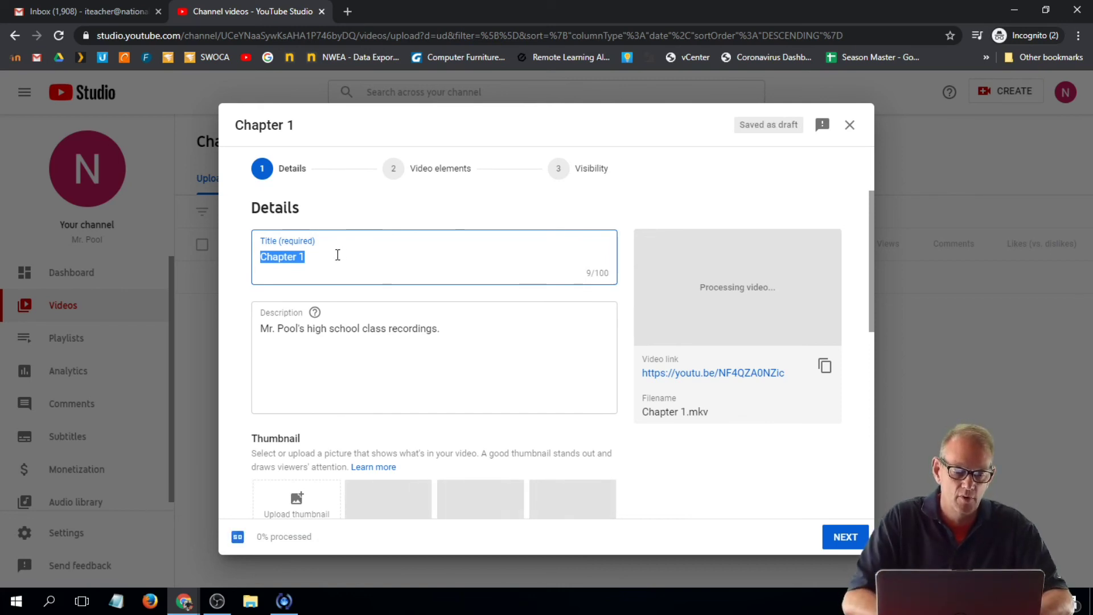
- Title the upload 'Chapter 1 - Introduction to Computers', make it Unlisted, and open its video link
left_click(337, 255)
type("-")
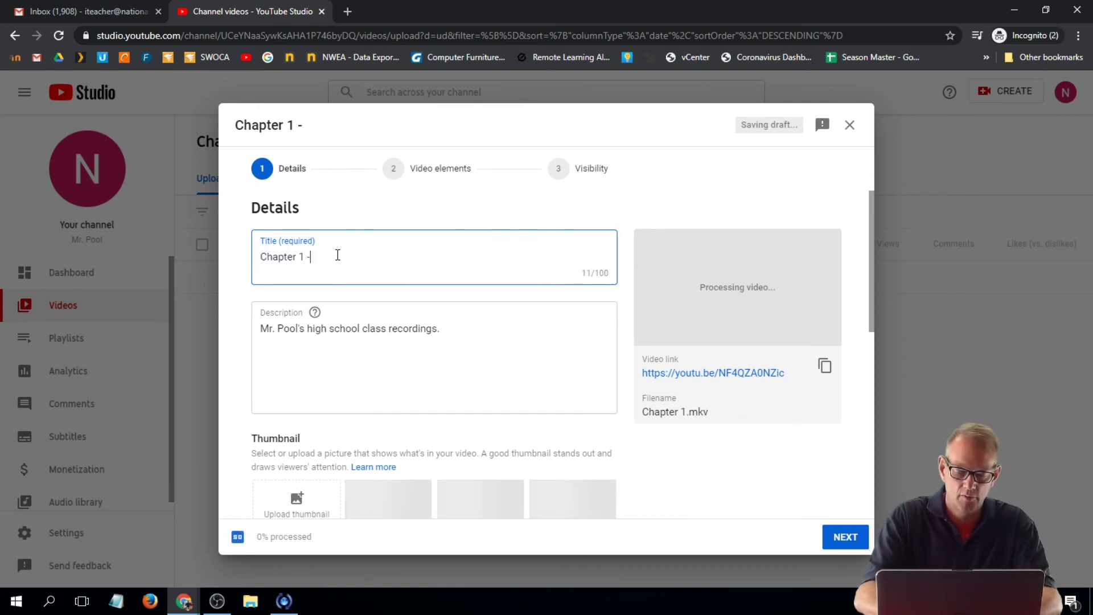
type(" Introduct")
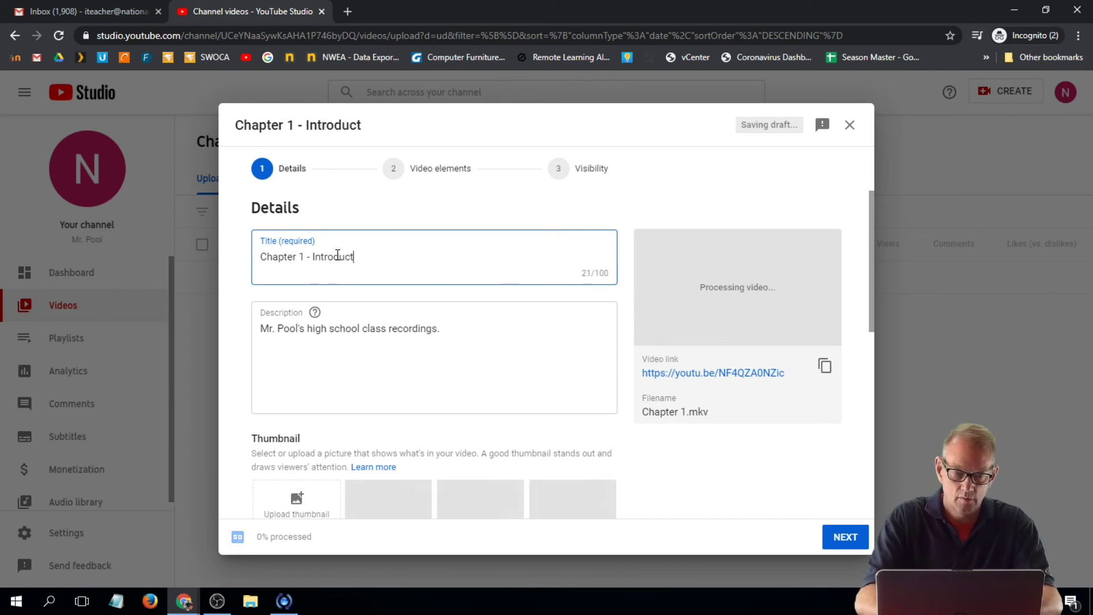
type("ion to Co")
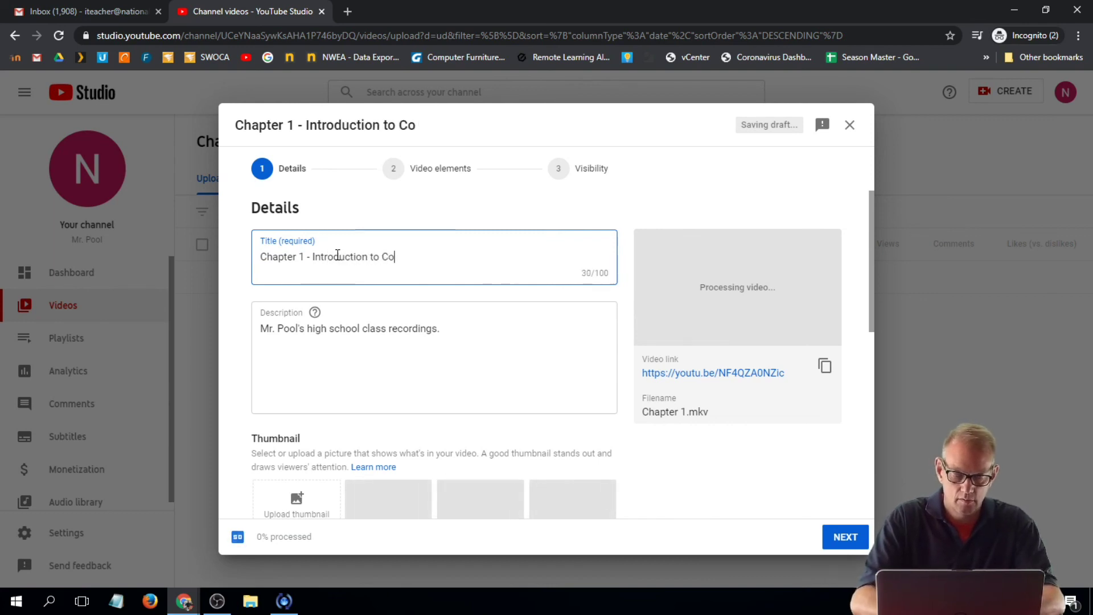
type("mputers")
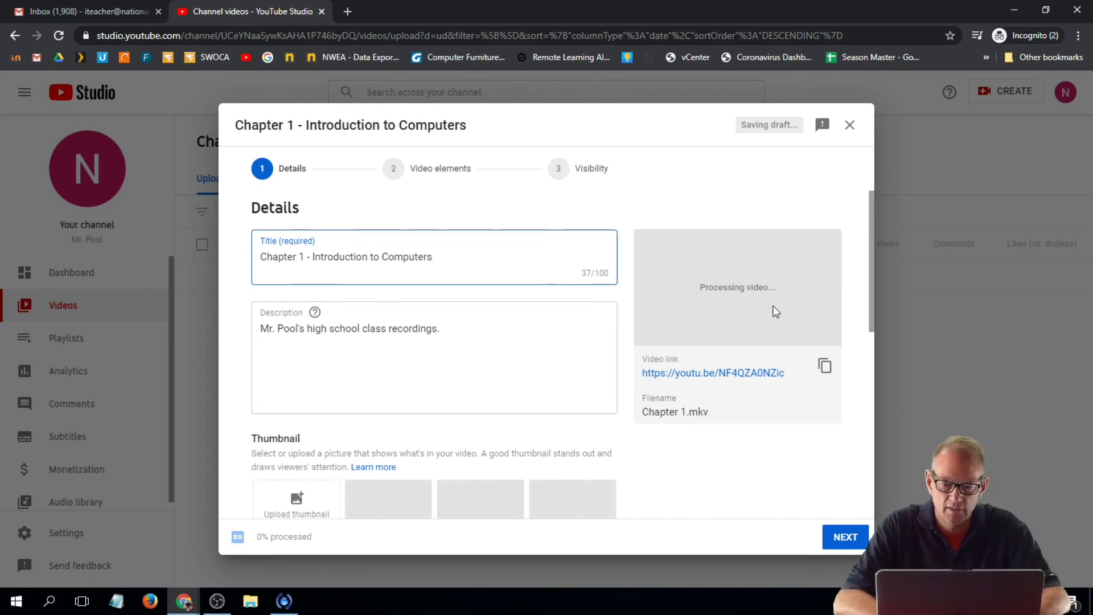
left_click_drag(871, 273, 897, 477)
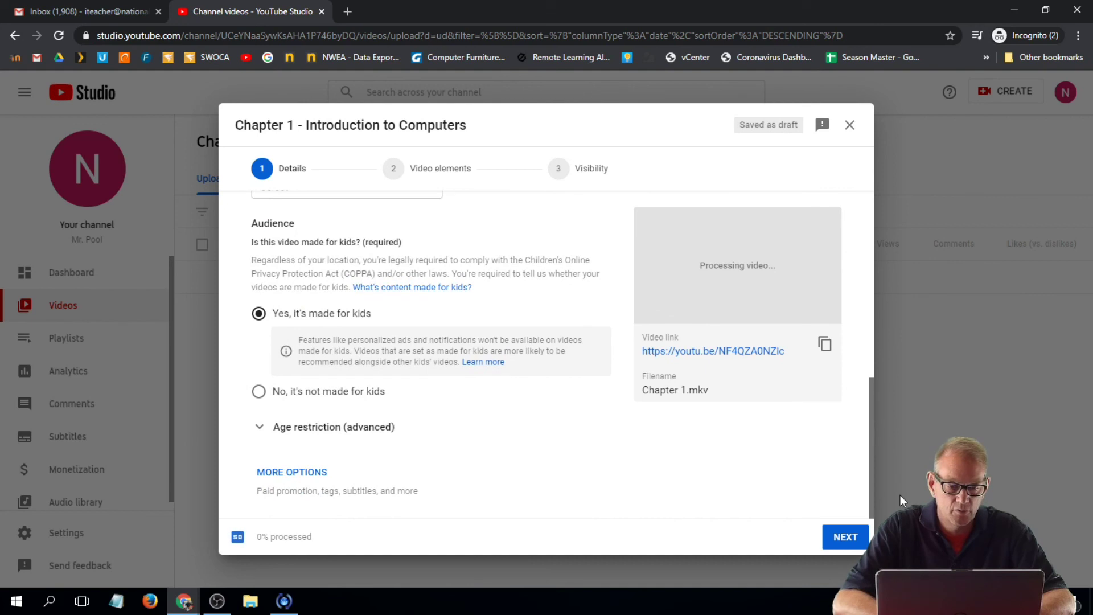
left_click(858, 542)
left_click(858, 543)
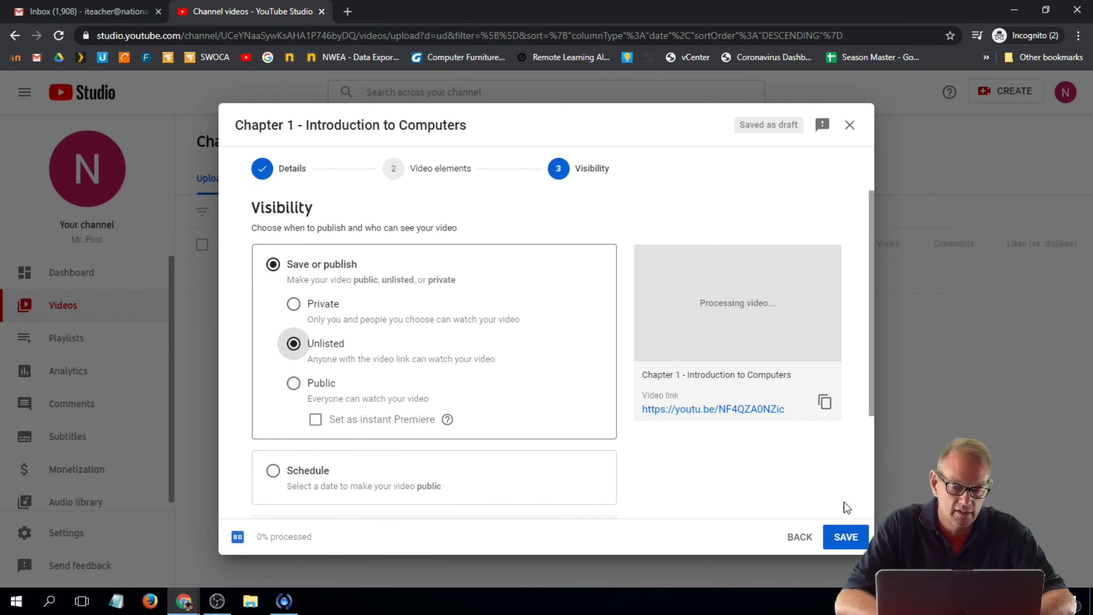
left_click(702, 408)
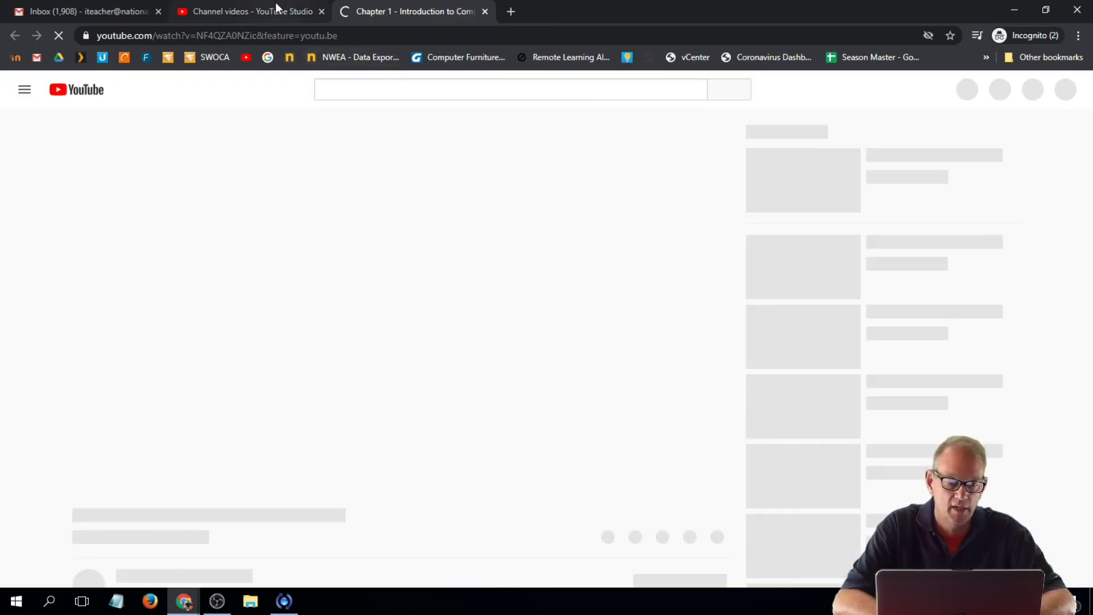
- Save the unlisted Chapter 1 - Introduction to Computers upload and dismiss the processing notice
left_click(277, 10)
left_click(854, 541)
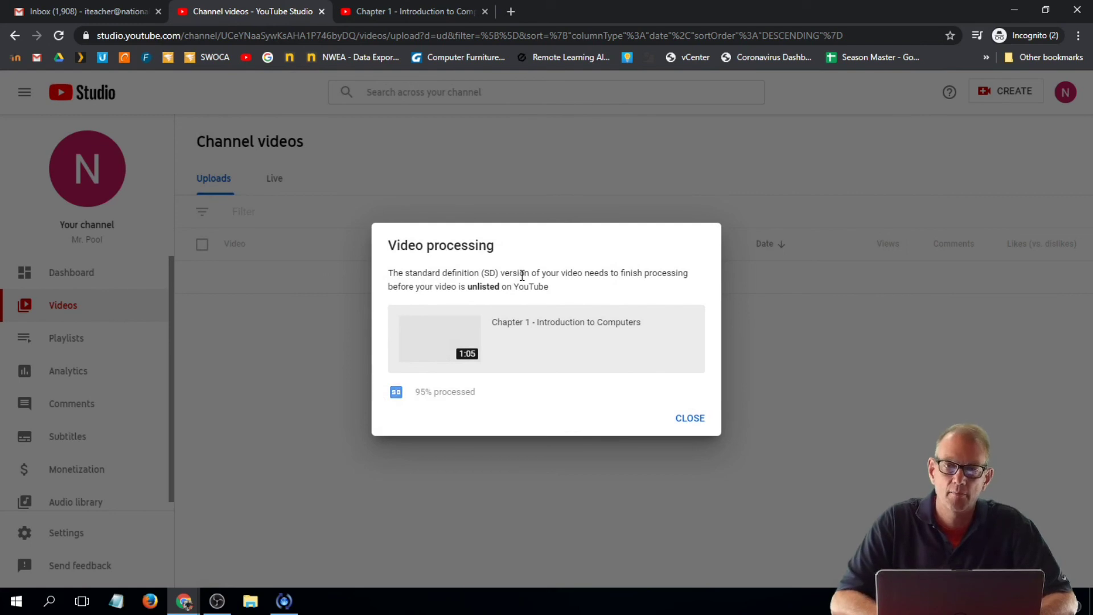
left_click(690, 418)
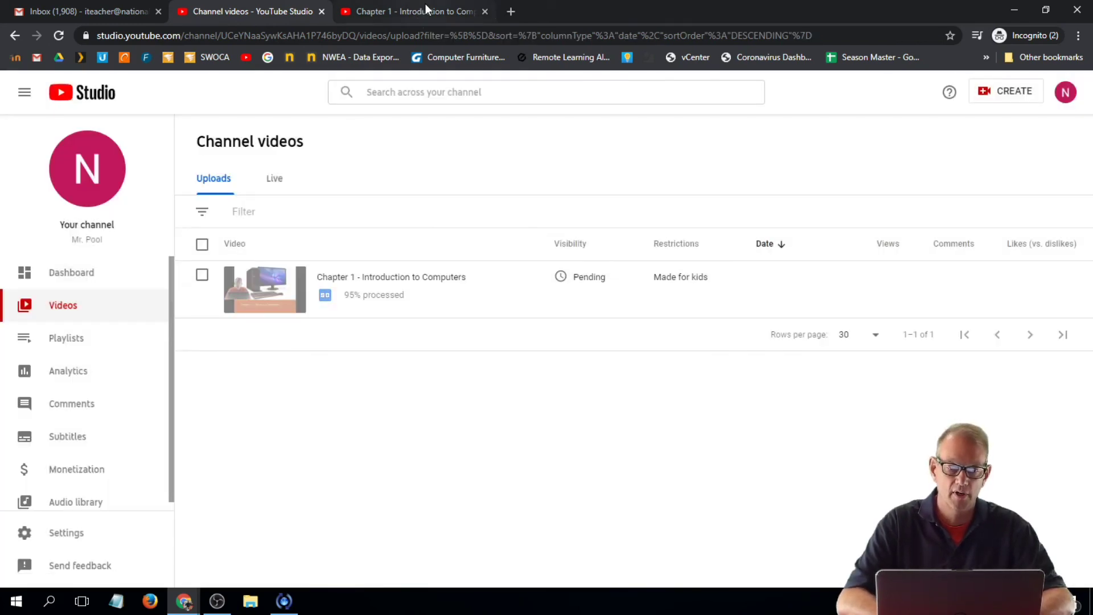
- Open the Chapter 1 video's YouTube watch page from Channel videos and pause playback
left_click(426, 10)
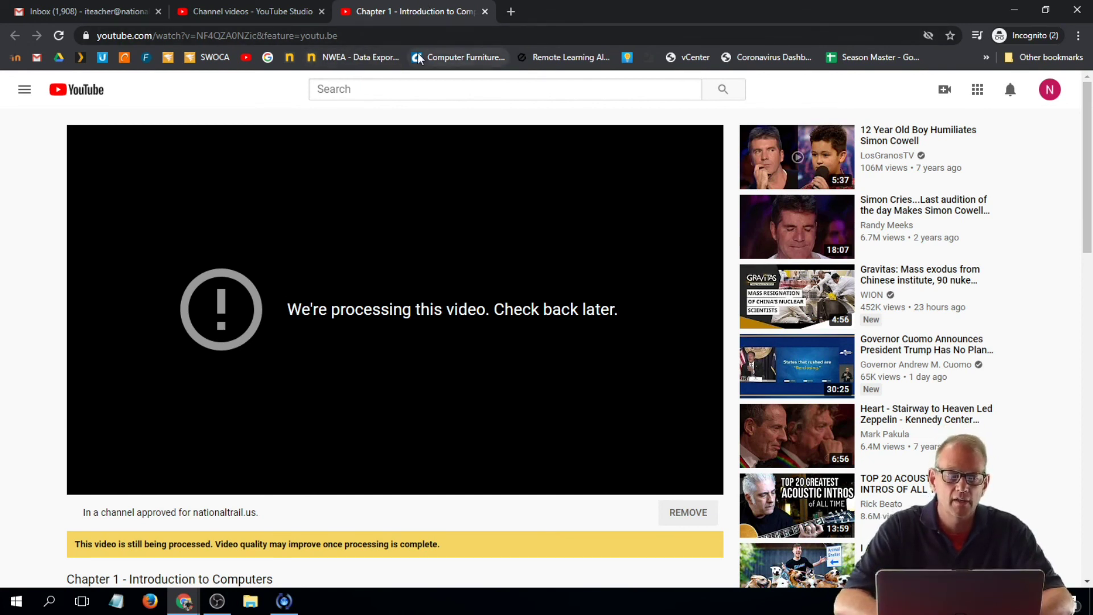
left_click(273, 11)
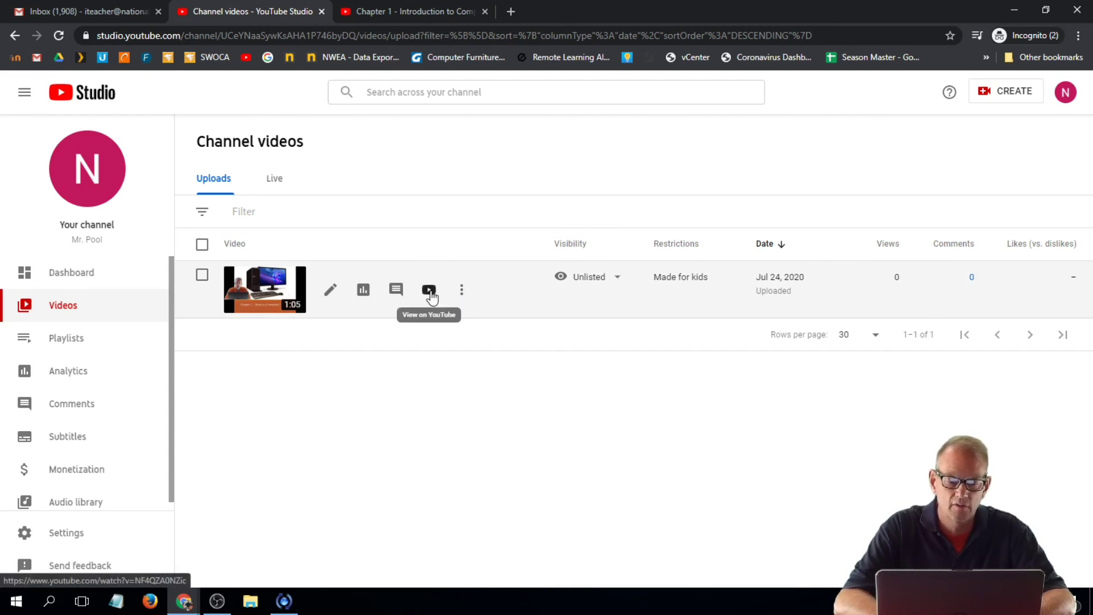
left_click(430, 291)
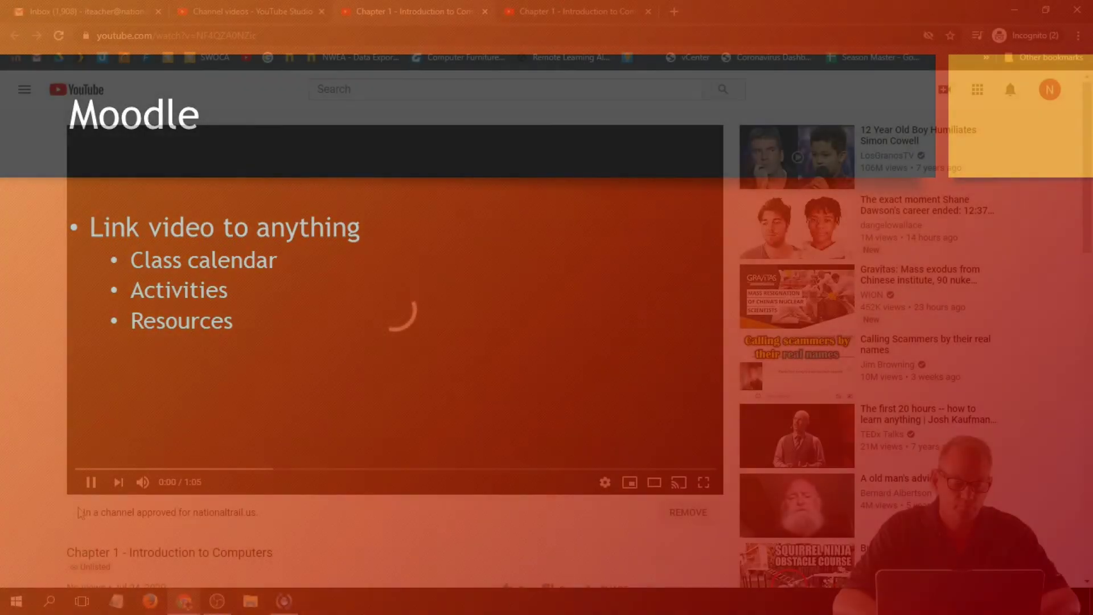
left_click(89, 483)
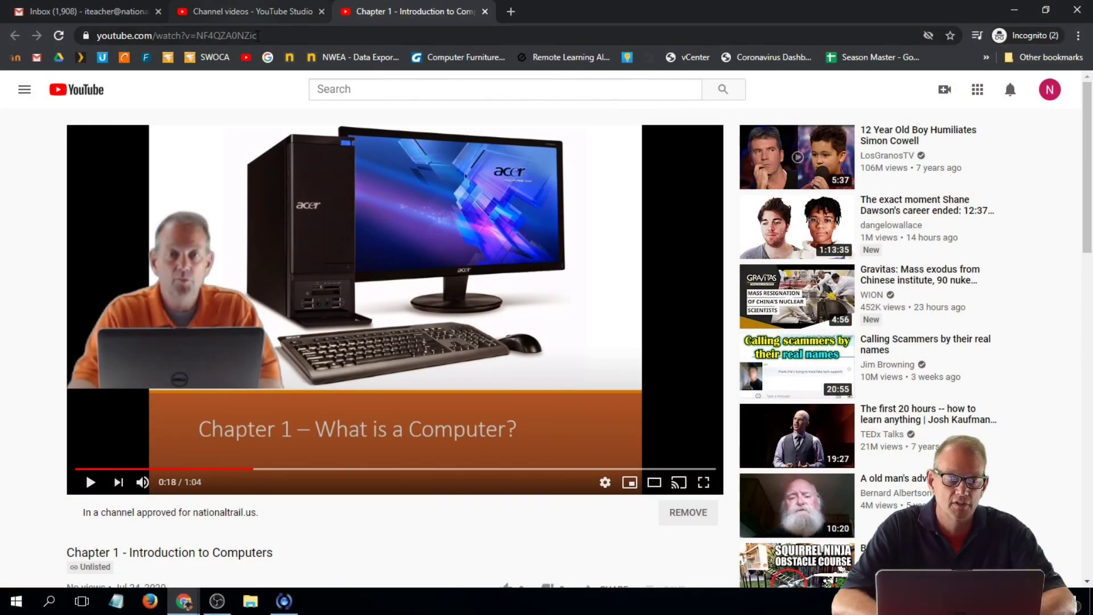
- Copy the Chapter 1 watch page URL and open a new browser tab for Moodle
left_click(328, 36)
key("ctrl+c")
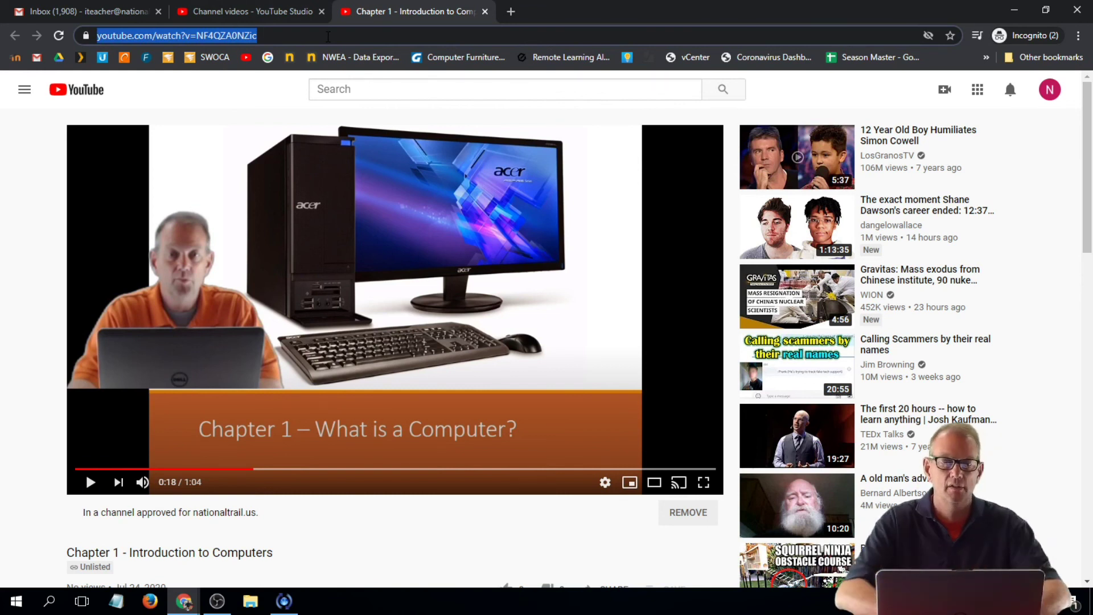
left_click(511, 12)
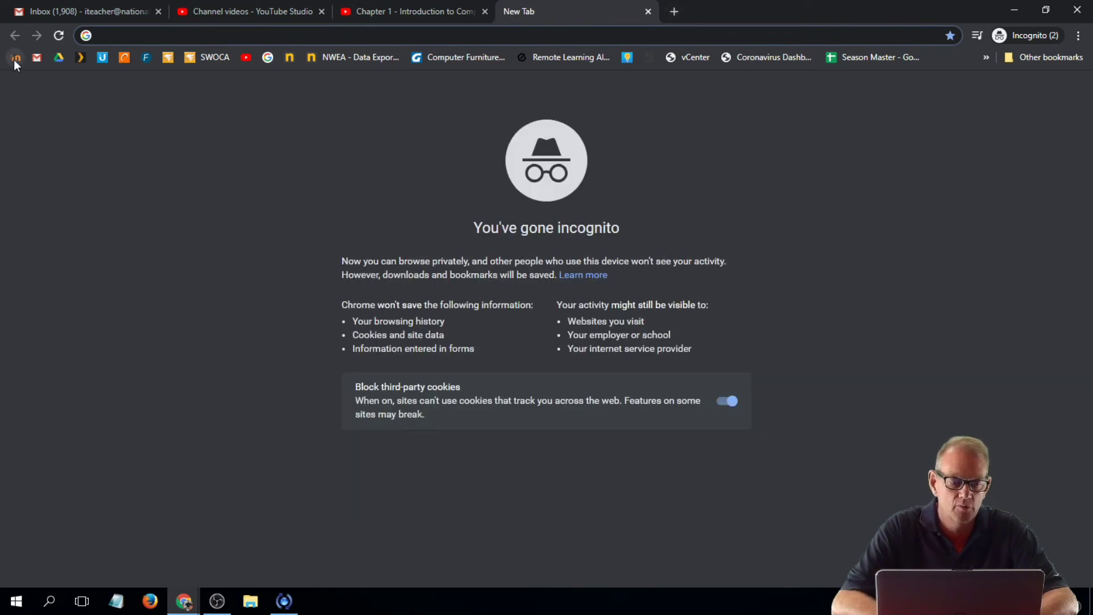
left_click(15, 58)
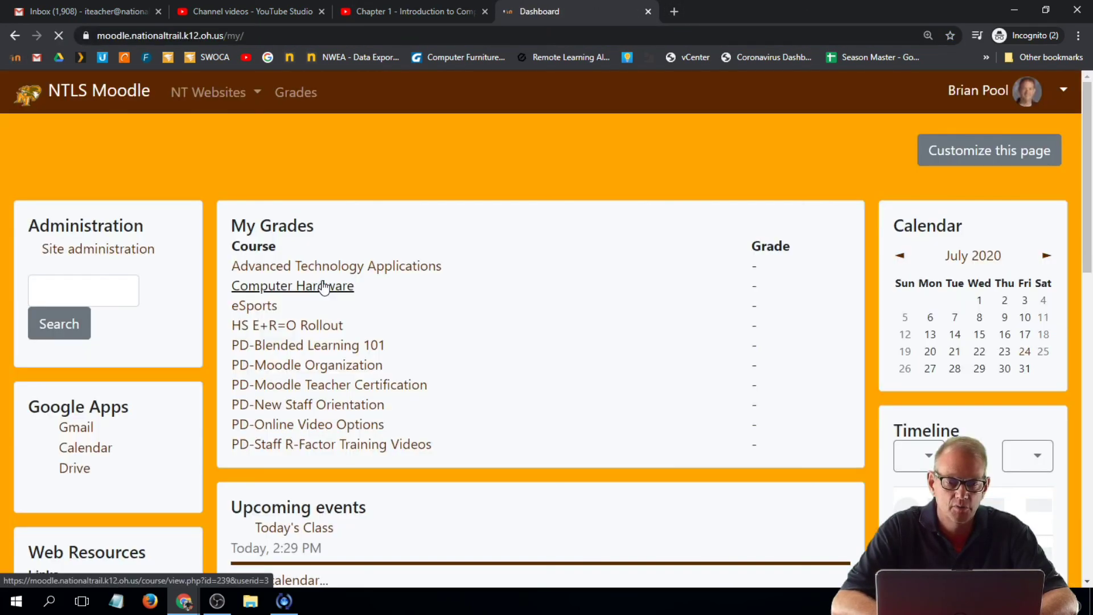
- Go to Advanced Technology Applications' July 2020 calendar and start a new event
left_click(324, 268)
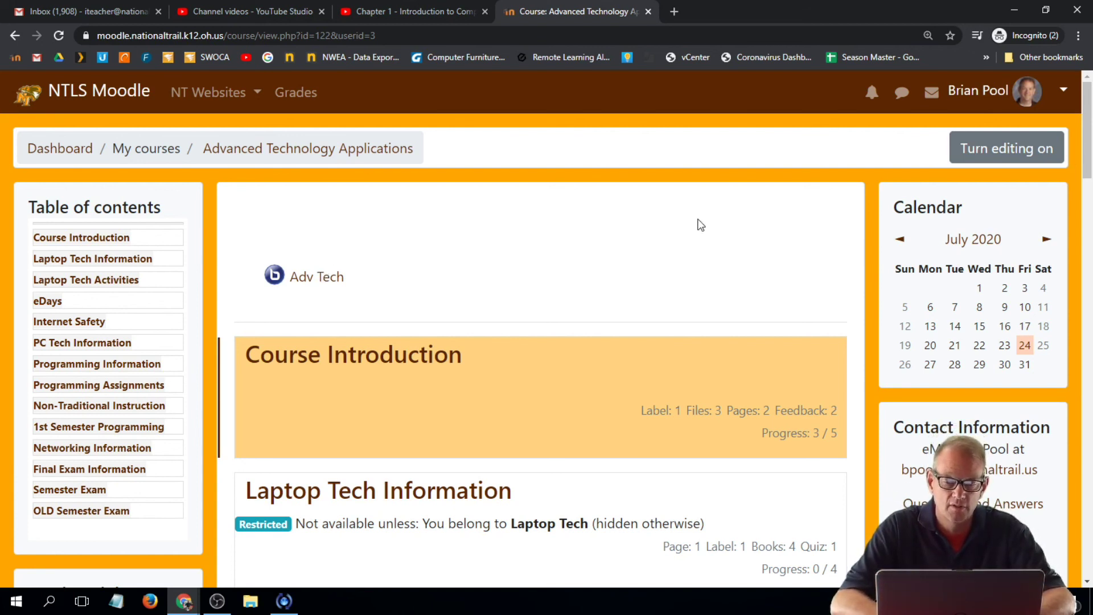
left_click(974, 243)
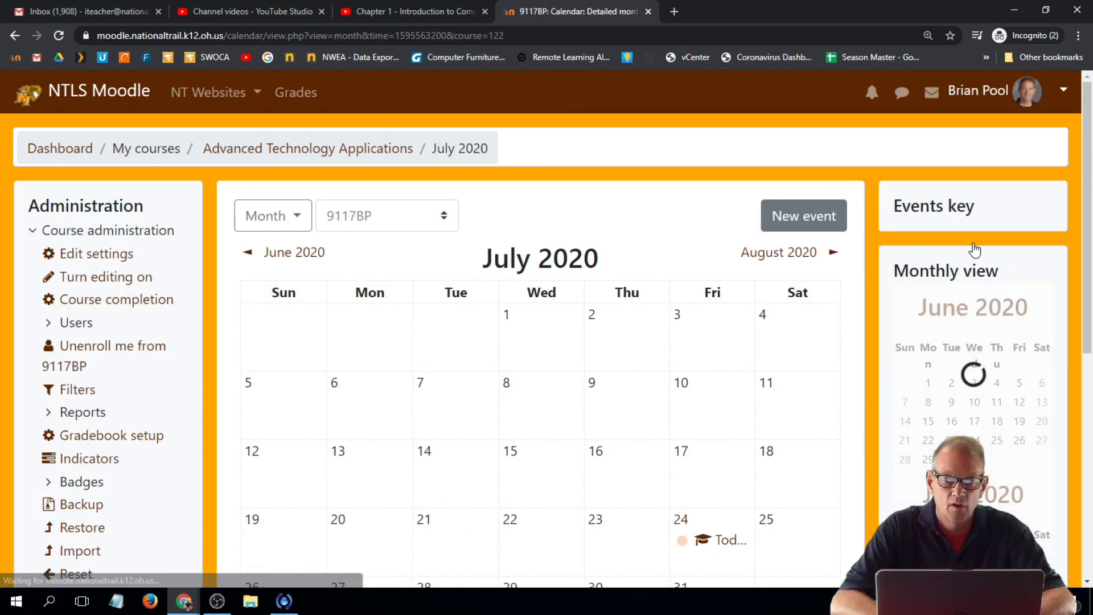
left_click(803, 217)
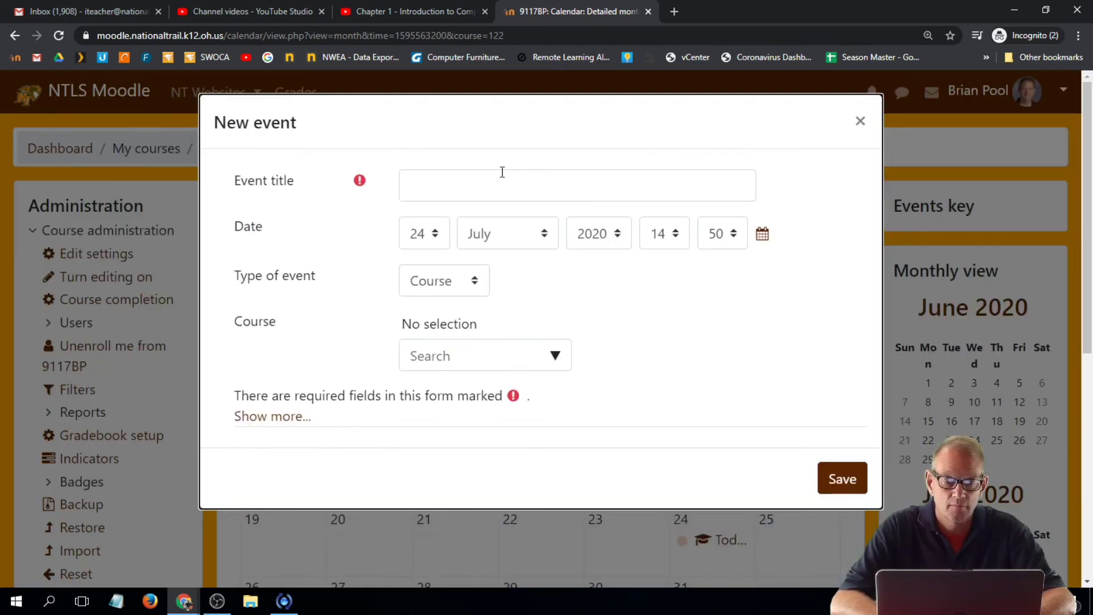
- Enter 'Ch 1 Introduction' as the event title
left_click(440, 179)
type("Ch")
key("BackSpace")
key("BackSpace")
type("Ch 1 Introduction")
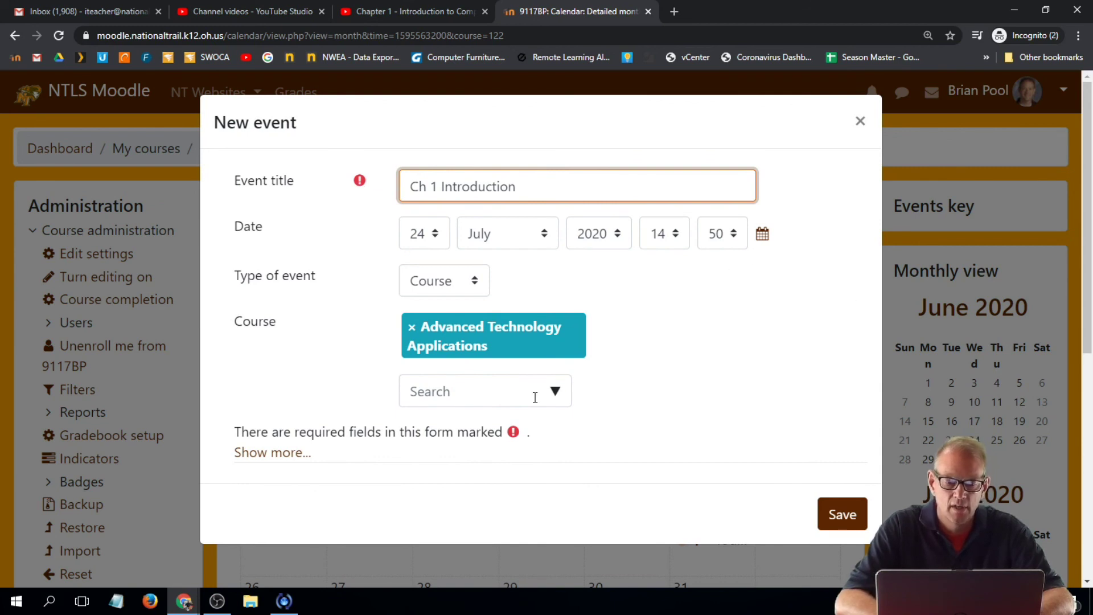
- Paste the YouTube video link into the description, save the July 24 event, and view it
left_click(252, 453)
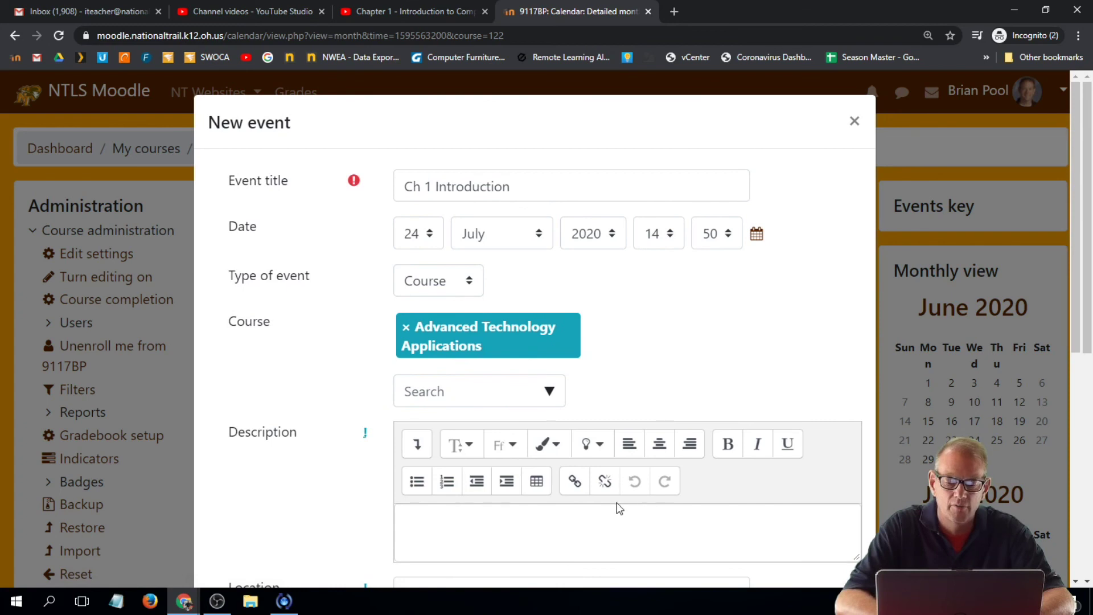
left_click(595, 537)
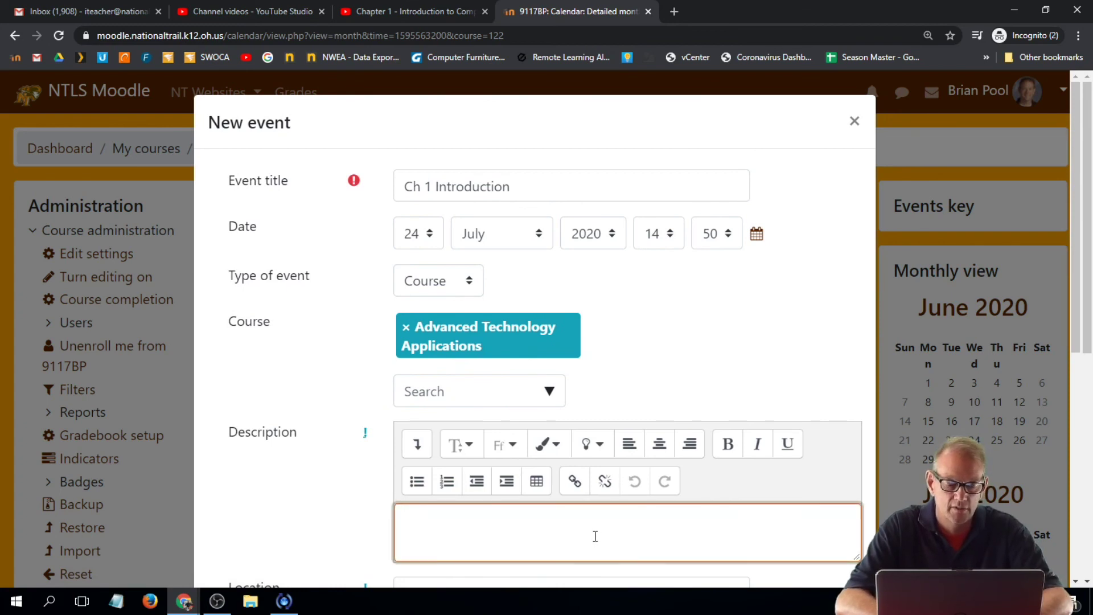
key("ctrl+v")
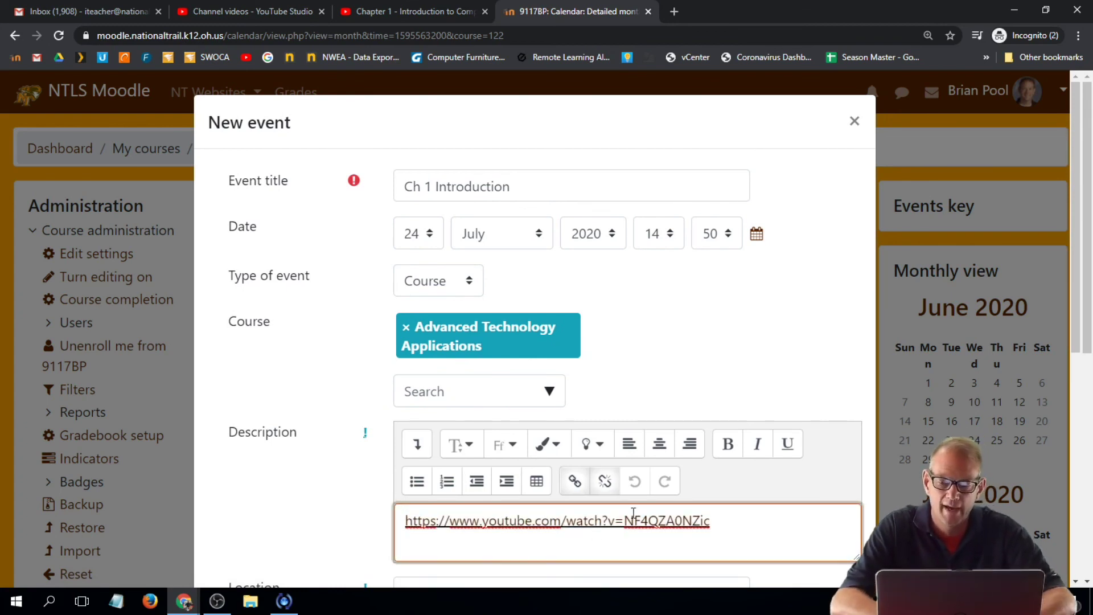
left_click_drag(1073, 328, 1087, 568)
left_click(837, 533)
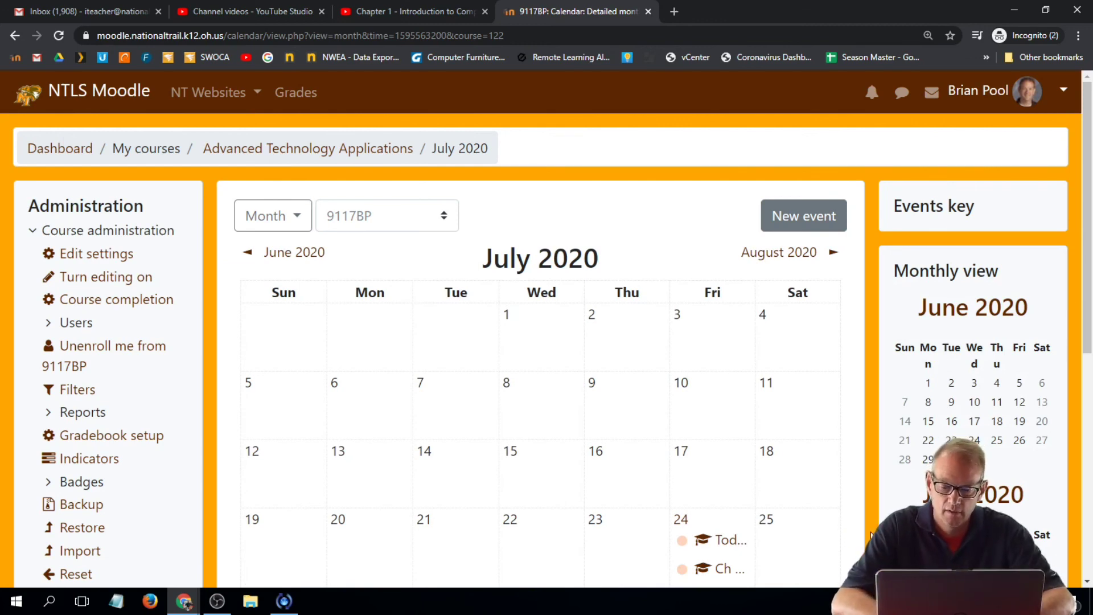
left_click(722, 568)
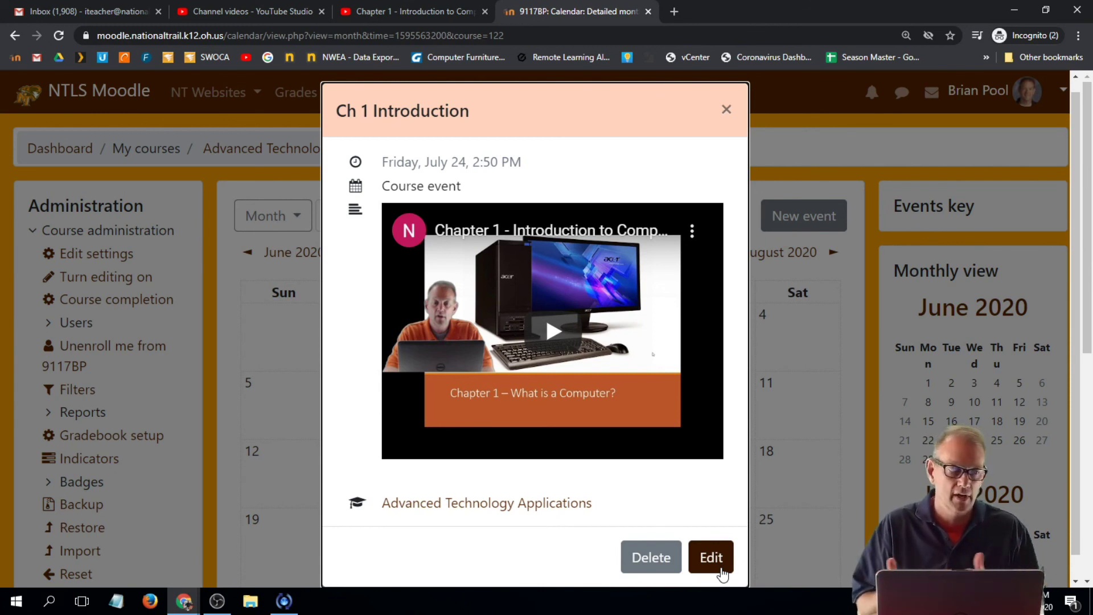
left_click(731, 114)
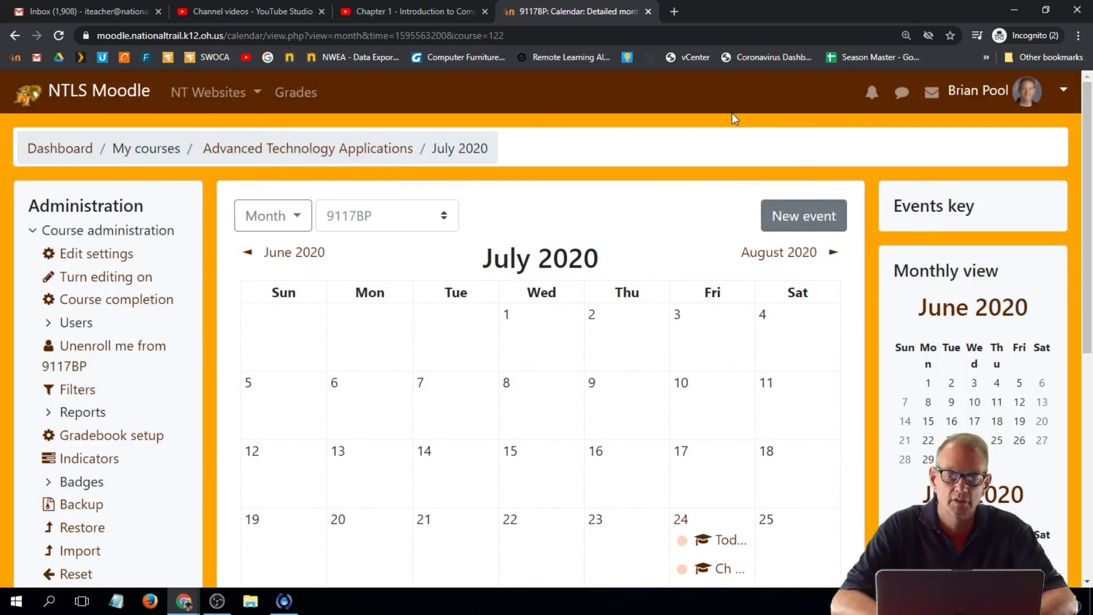